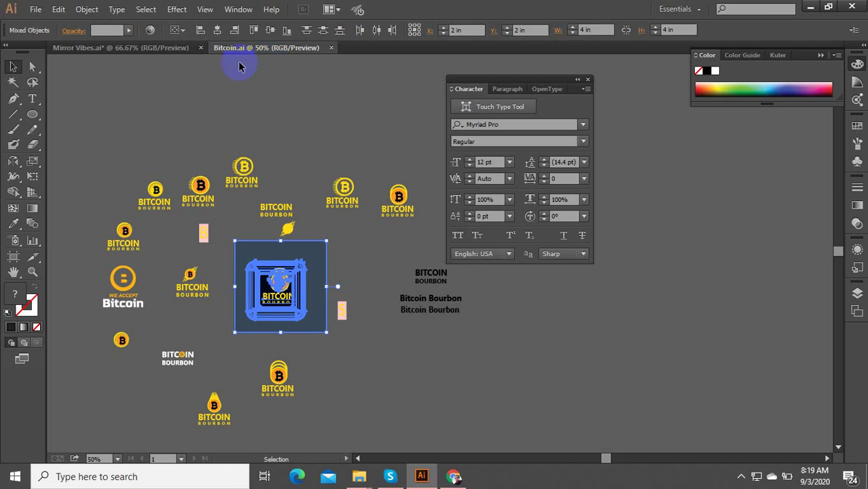
# Step: Switch to the Mirror Vibes document and examine the logo on the dark card and the variant beside the artboard
pyautogui.click(144, 48)
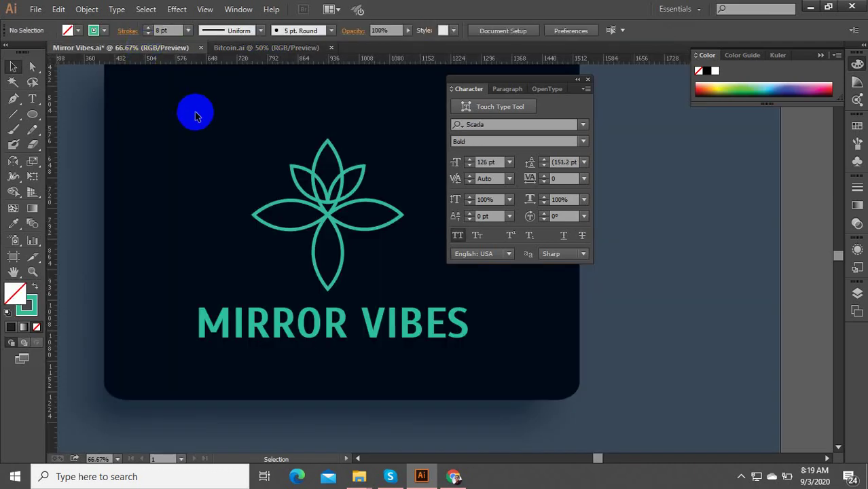
pyautogui.scroll(-3, 326, 296)
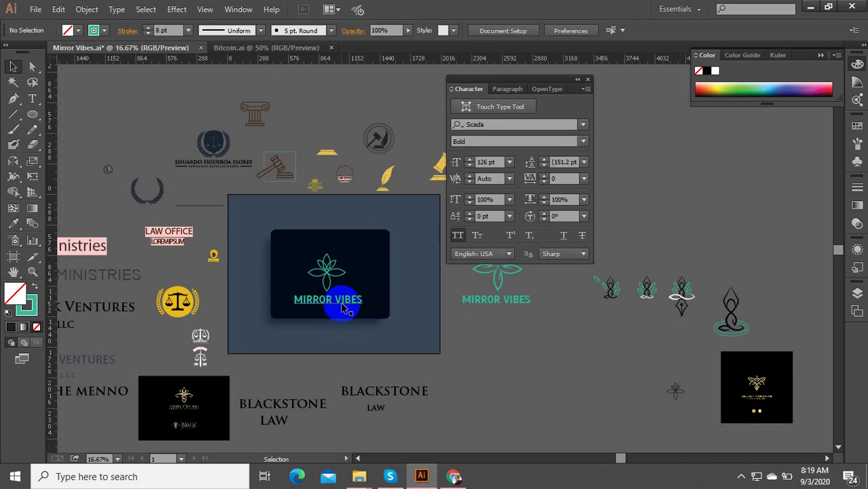
pyautogui.scroll(7, 359, 326)
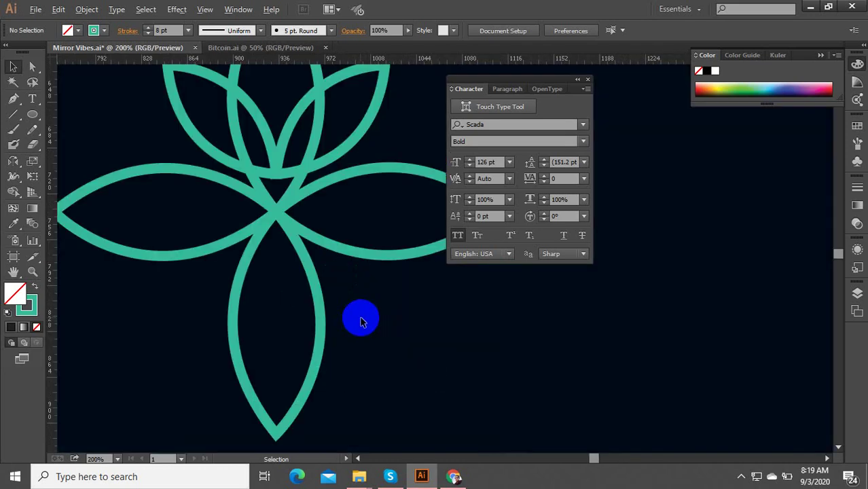
pyautogui.scroll(-5, 360, 322)
pyautogui.scroll(4, 365, 358)
pyautogui.scroll(-4, 360, 367)
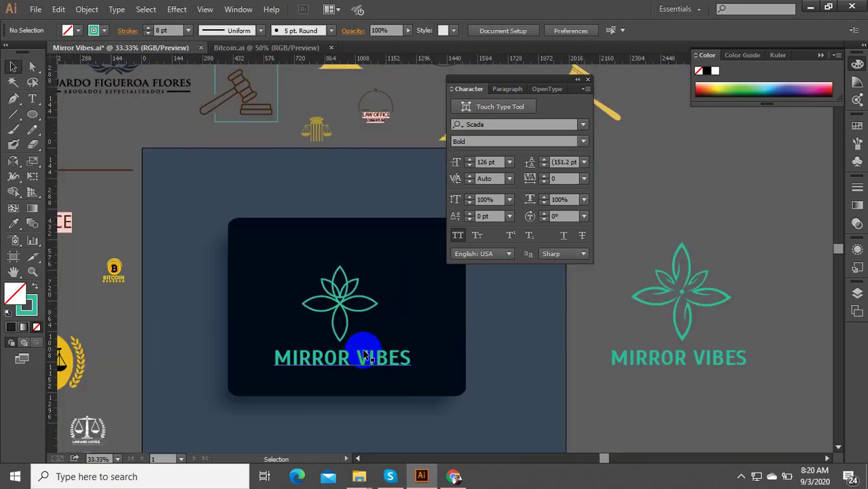
pyautogui.scroll(-3, 362, 350)
pyautogui.scroll(3, 362, 352)
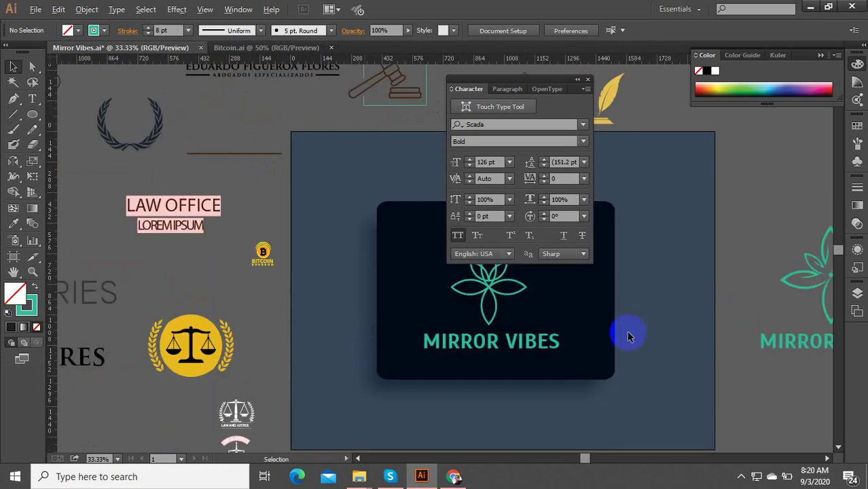
pyautogui.scroll(4, 693, 331)
pyautogui.scroll(-3, 350, 257)
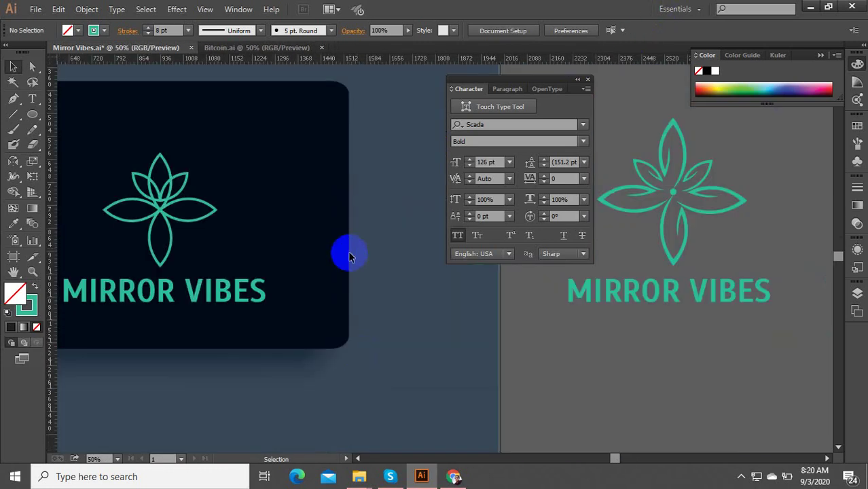
pyautogui.scroll(1, 171, 229)
pyautogui.scroll(-3, 154, 229)
pyautogui.scroll(3, 151, 235)
pyautogui.scroll(-3, 282, 266)
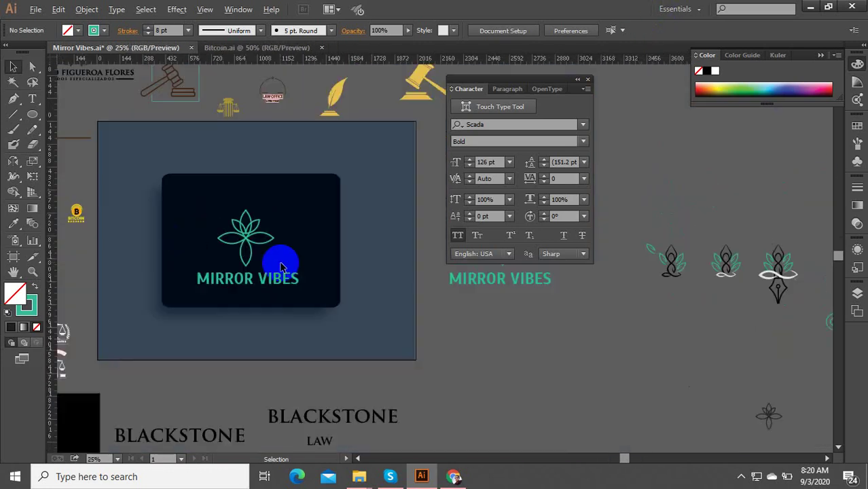
# Step: Reset the Essentials workspace to its default panel layout
pyautogui.click(673, 8)
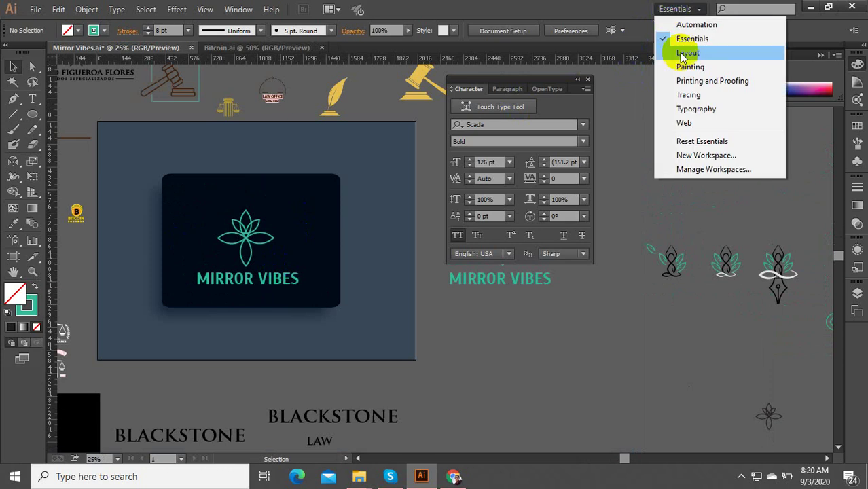
pyautogui.click(712, 142)
# Step: Select the flower emblem on the dark card and examine its line work up close
pyautogui.scroll(3, 155, 272)
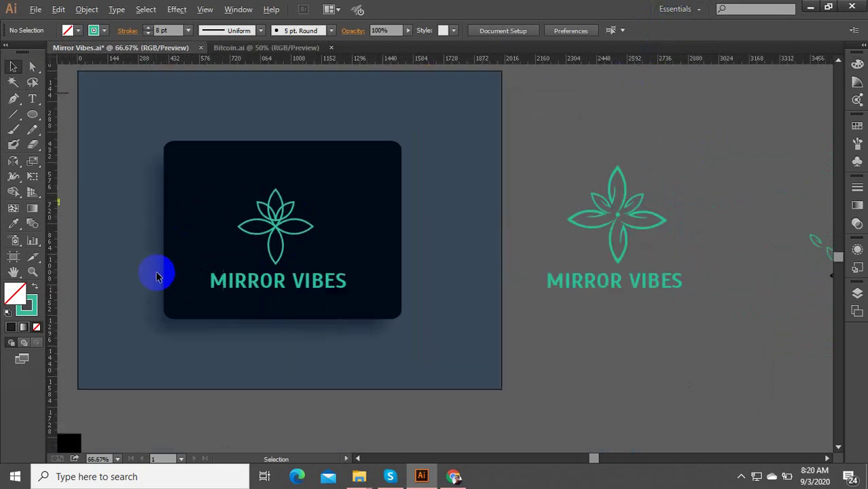
pyautogui.scroll(-3, 294, 240)
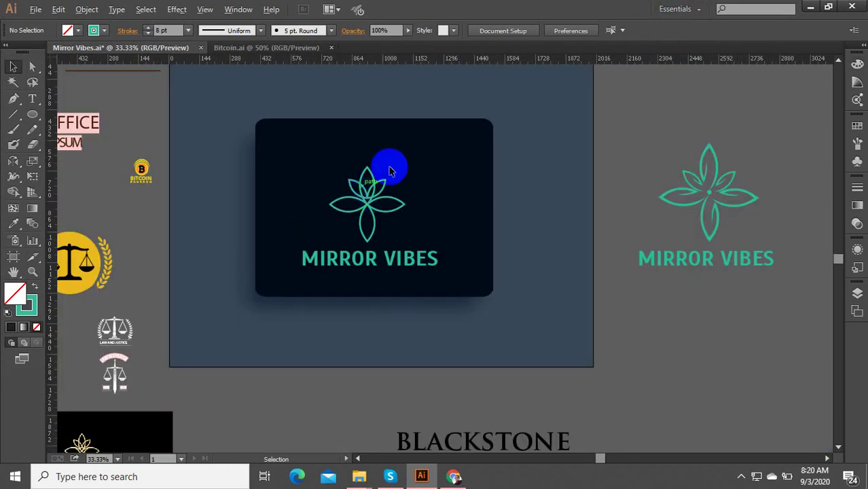
pyautogui.scroll(4, 390, 184)
pyautogui.scroll(-3, 367, 234)
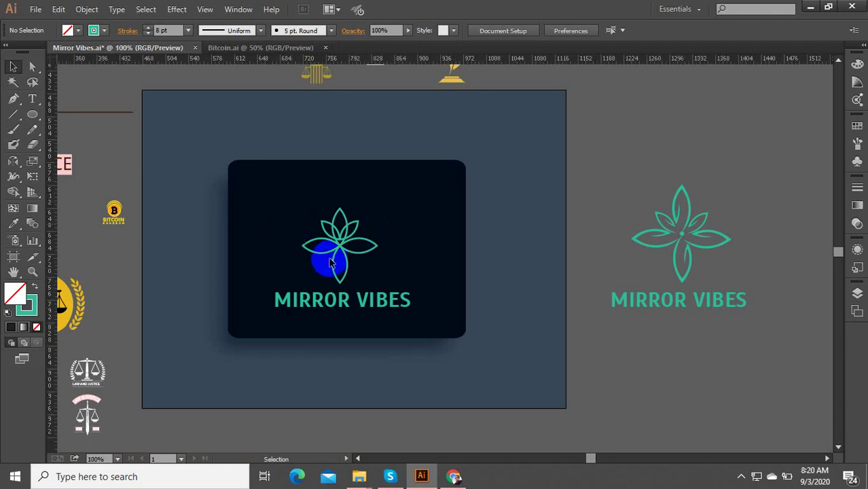
pyautogui.scroll(3, 327, 245)
pyautogui.press('alt')
pyautogui.scroll(-3, 439, 252)
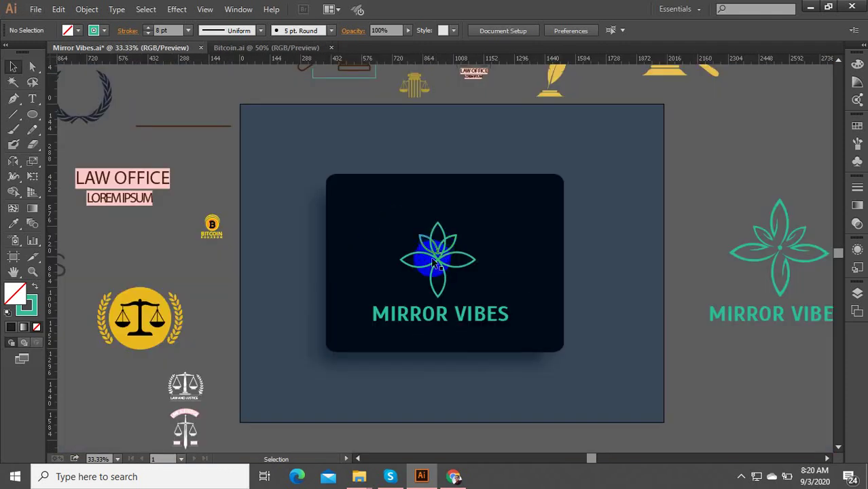
pyautogui.moveTo(509, 301); pyautogui.dragTo(379, 235)
pyautogui.scroll(3, 527, 266)
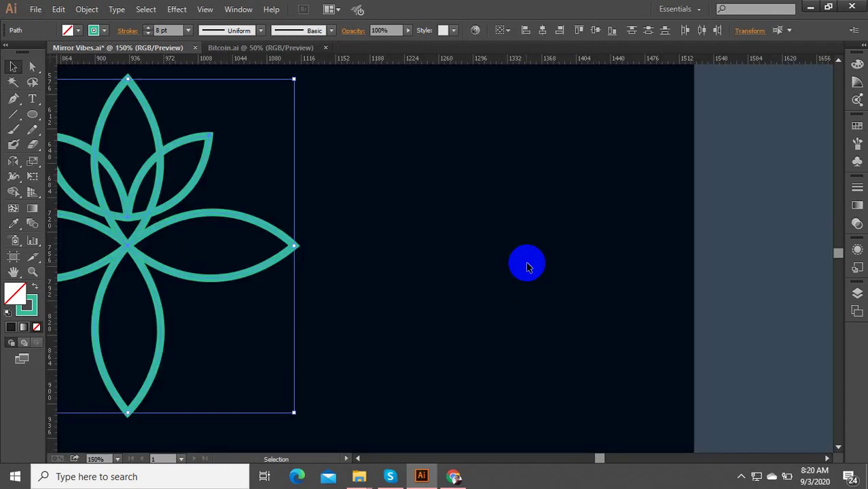
pyautogui.scroll(-3, 416, 272)
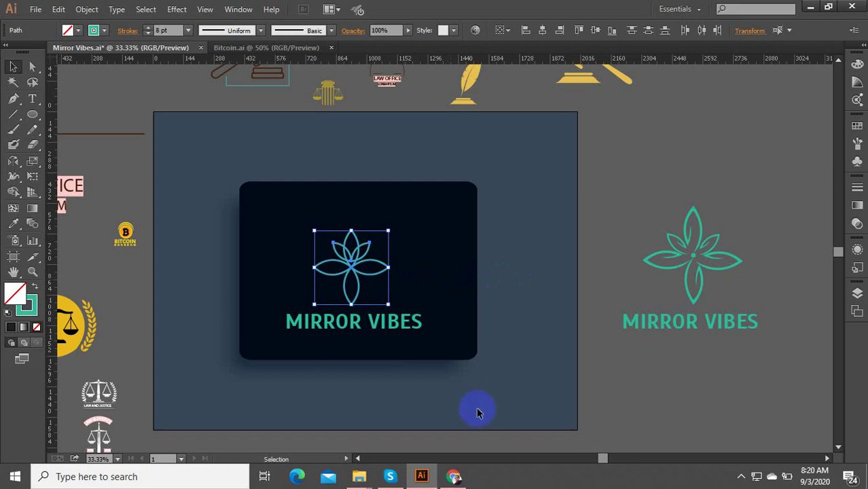
# Step: Switch to Chrome and bring up the DesignContest page of the Mirror Vibes logo contest
pyautogui.click(455, 477)
pyautogui.click(384, 8)
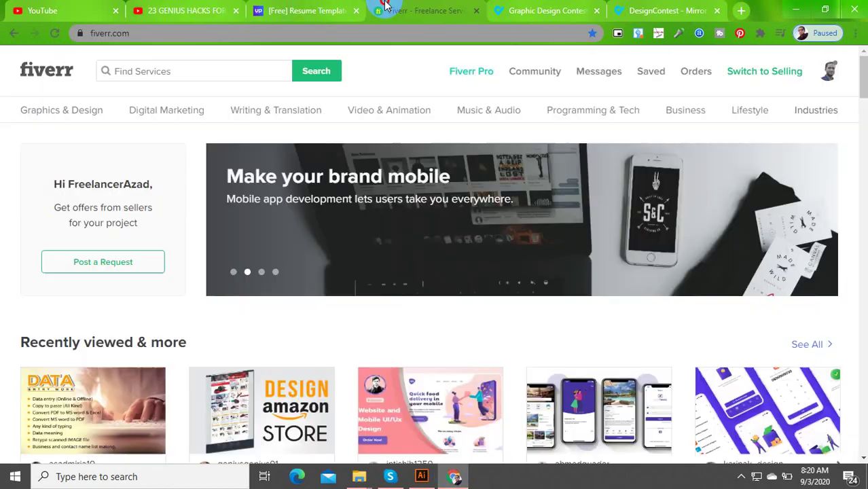
pyautogui.click(508, 7)
pyautogui.click(663, 10)
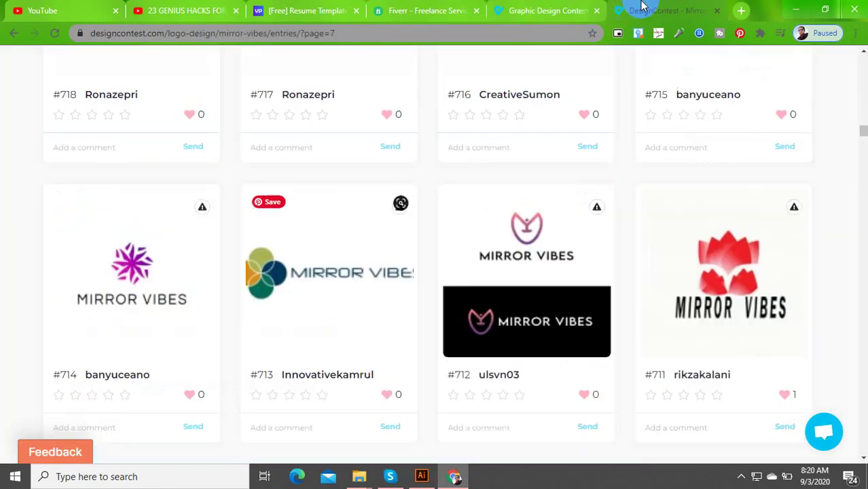
# Step: Browse the submitted Mirror Vibes contest entries and their ratings, including the contest overview above them
pyautogui.click(388, 259)
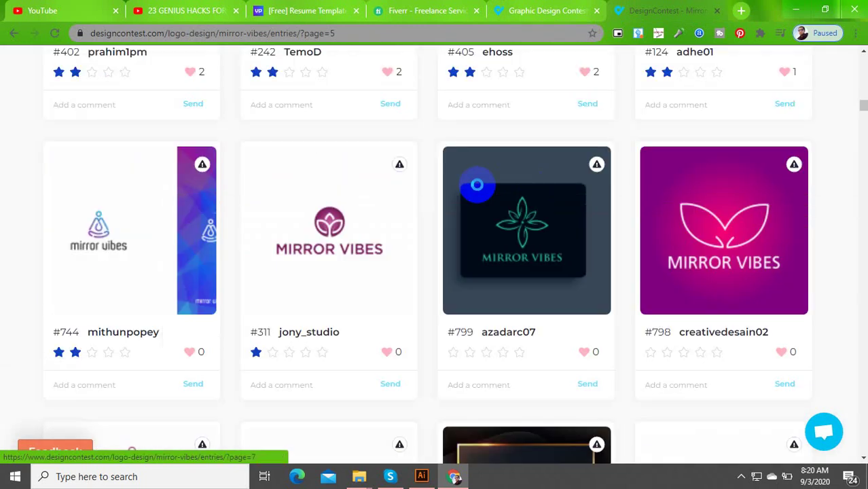
pyautogui.scroll(8, 255, 228)
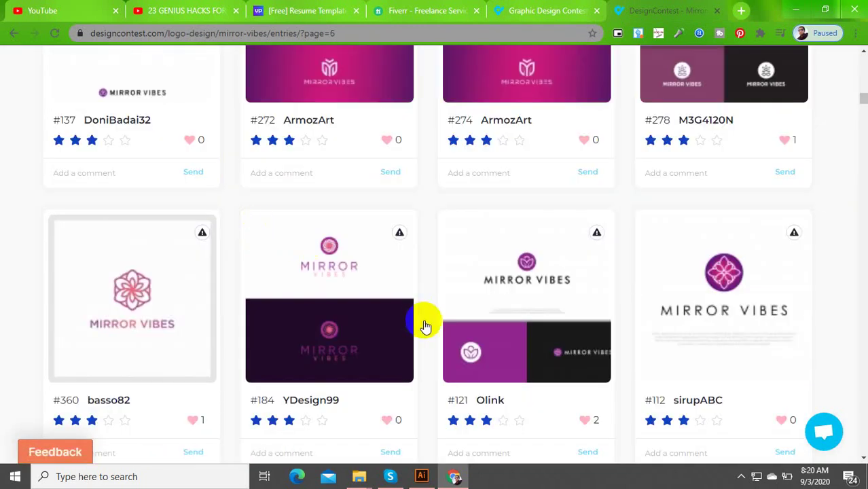
pyautogui.scroll(8, 559, 316)
pyautogui.click(559, 319)
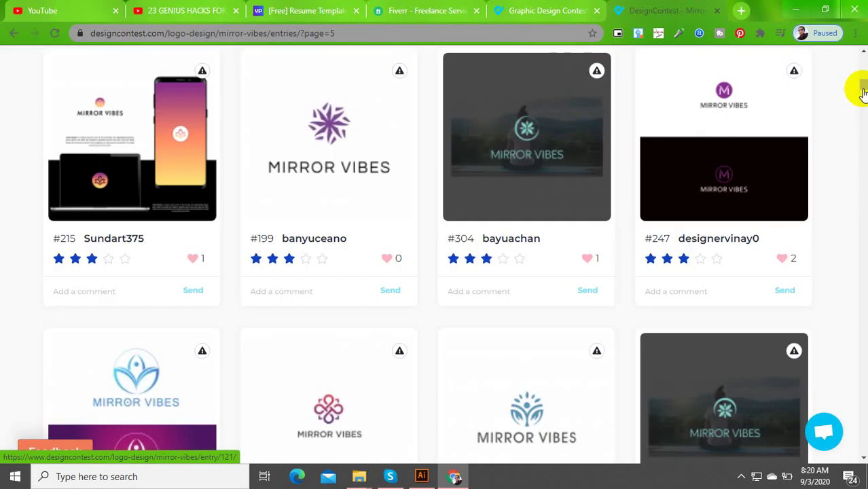
pyautogui.moveTo(863, 89); pyautogui.dragTo(864, 61)
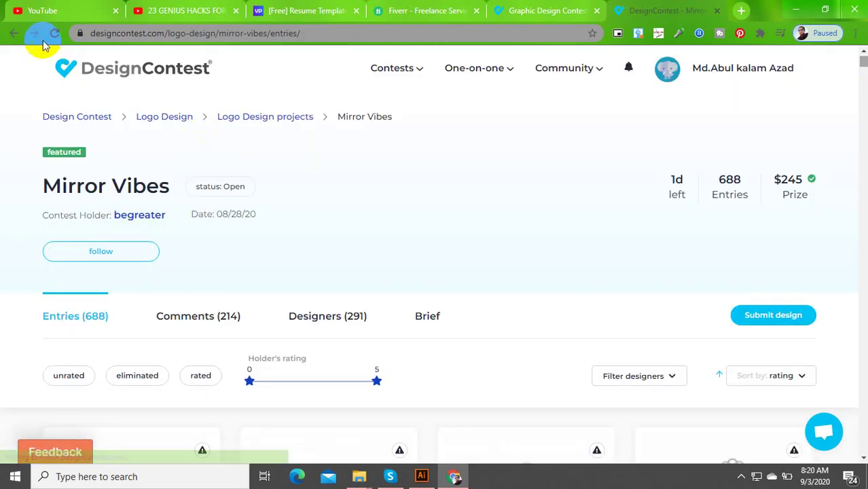
pyautogui.scroll(-4, 251, 310)
pyautogui.scroll(-4, 650, 209)
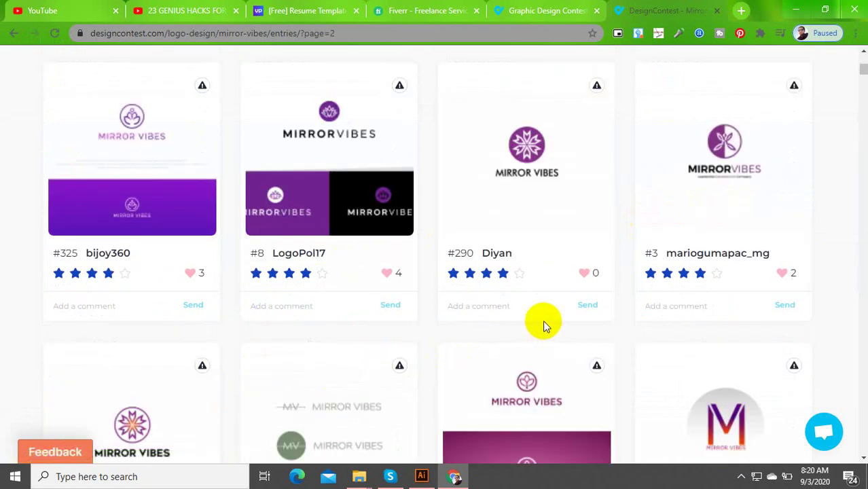
pyautogui.scroll(-5, 544, 326)
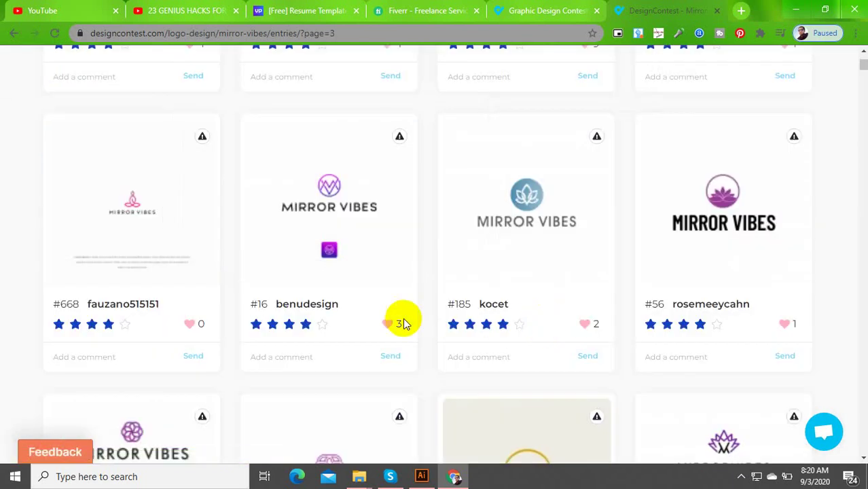
# Step: Open the design submission form of the Mirror Vibes contest and upload the Mirror-Vibes-1 image file
pyautogui.scroll(8, 295, 320)
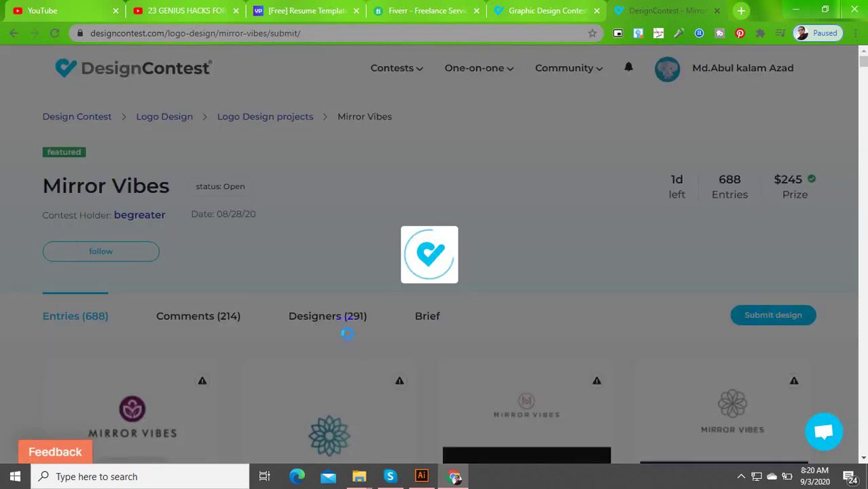
pyautogui.scroll(-4, 359, 355)
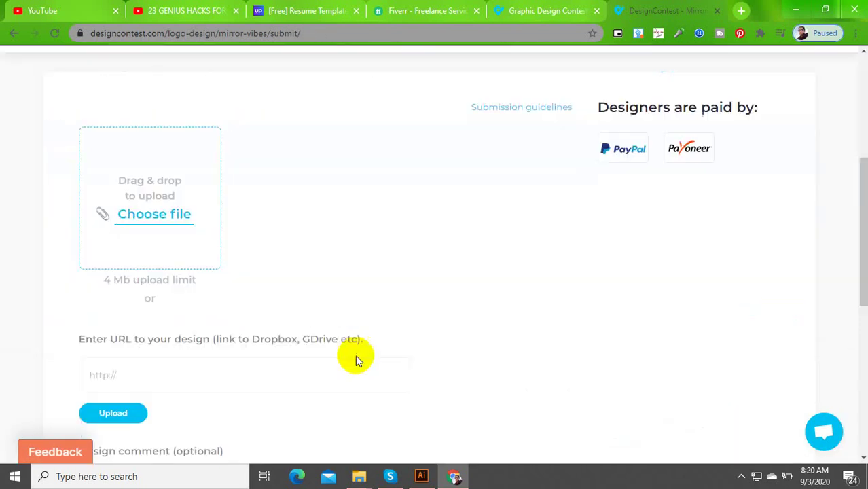
pyautogui.click(175, 212)
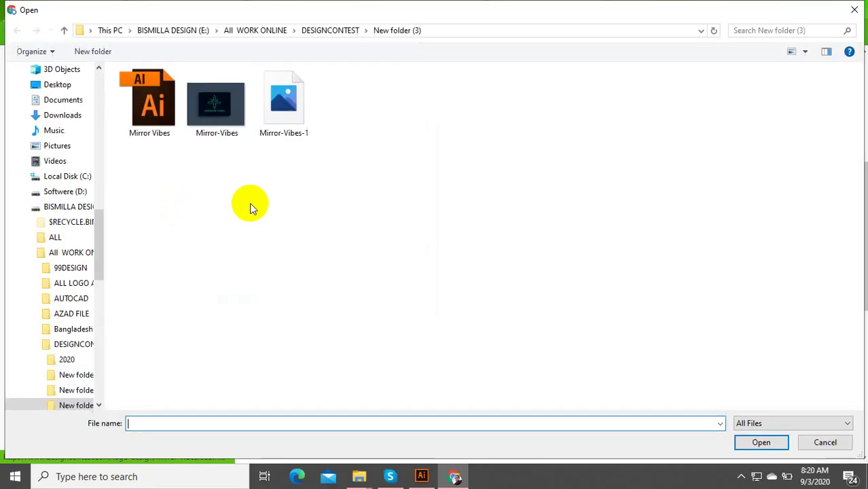
pyautogui.doubleClick(288, 107)
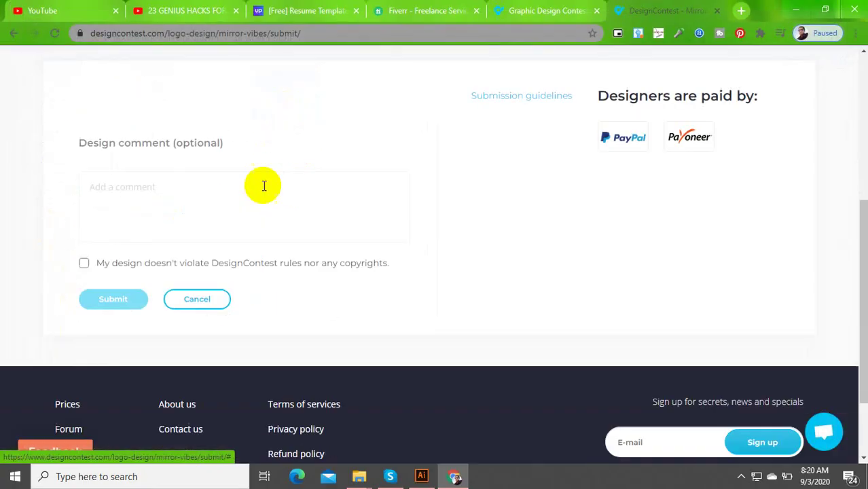
# Step: Confirm that the design doesn't violate DesignContest rules or copyrights and submit the entry without a comment
pyautogui.scroll(-10, 212, 265)
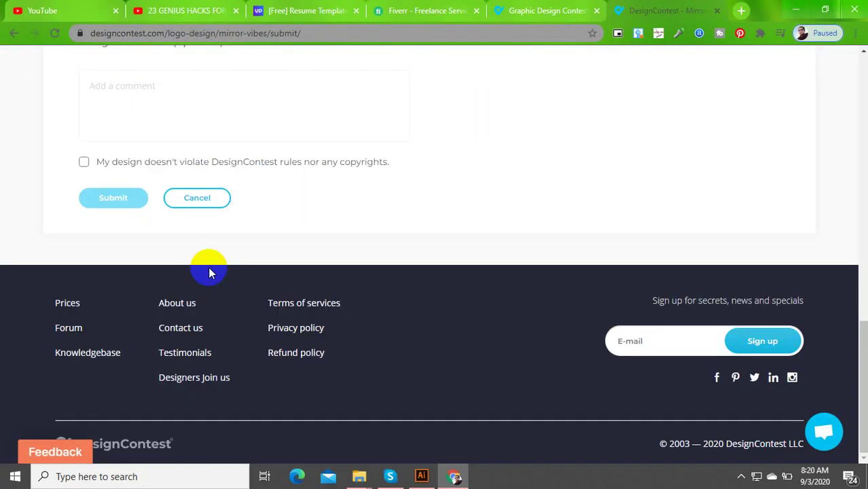
pyautogui.click(85, 163)
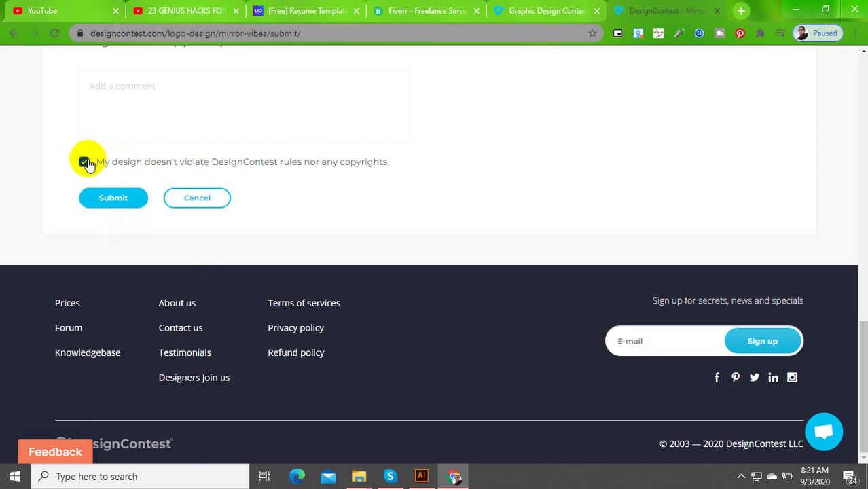
pyautogui.click(115, 199)
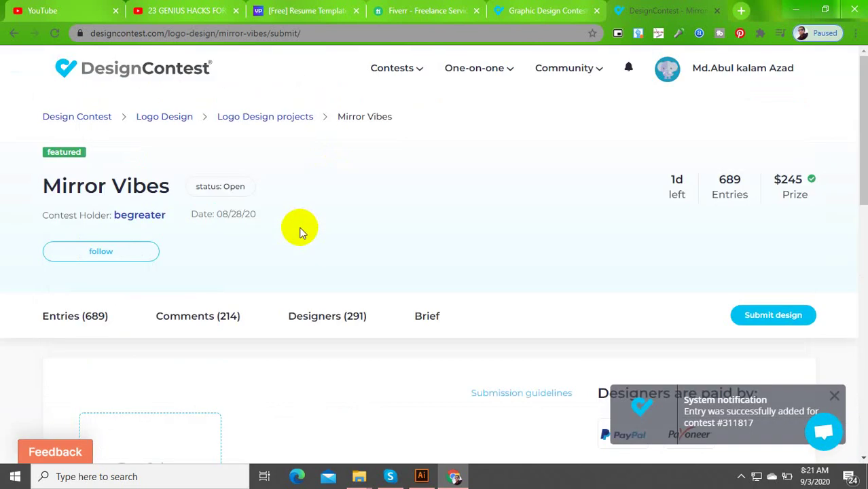
# Step: Look over the blank design submission form and open the entries list of the Mirror Vibes contest
pyautogui.scroll(-4, 218, 333)
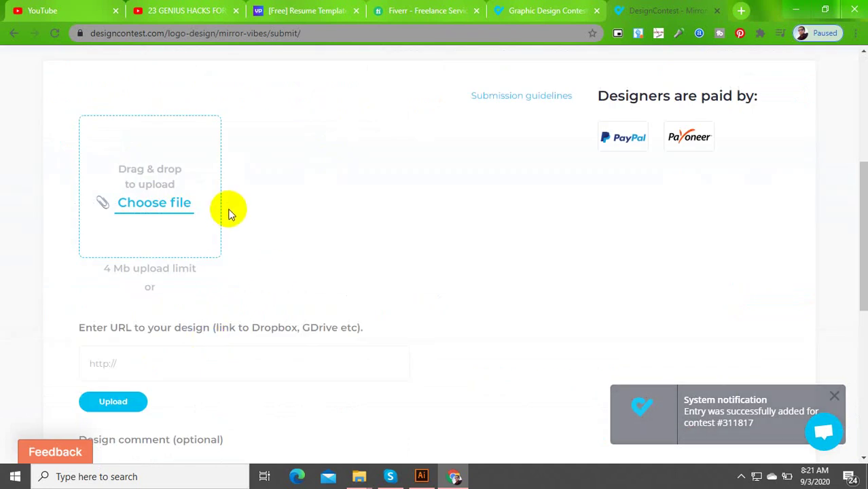
pyautogui.scroll(4, 228, 210)
pyautogui.click(73, 319)
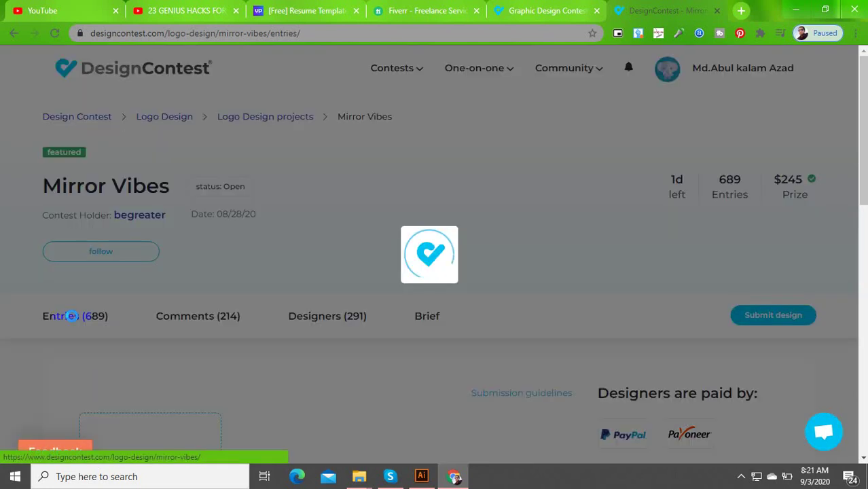
# Step: Browse the Mirror Vibes contest entries down to the unrated ones to find the newly submitted design
pyautogui.scroll(-8, 224, 326)
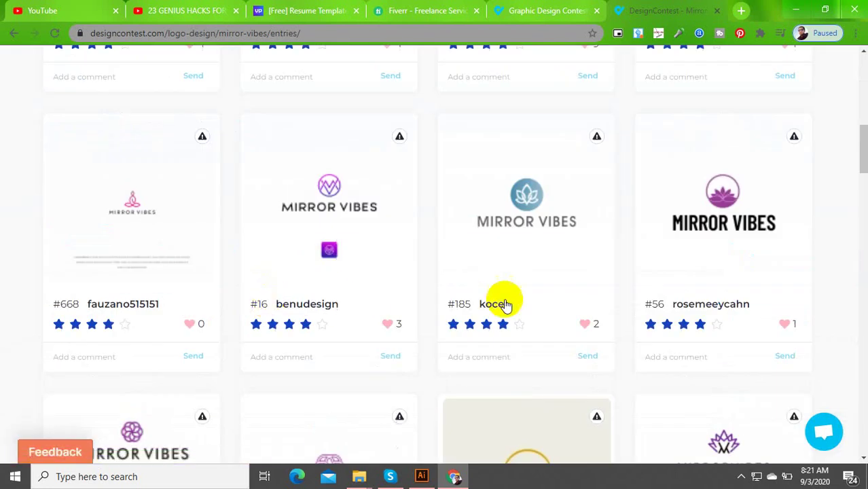
pyautogui.scroll(-8, 506, 305)
pyautogui.scroll(-4, 511, 313)
pyautogui.scroll(-10, 512, 318)
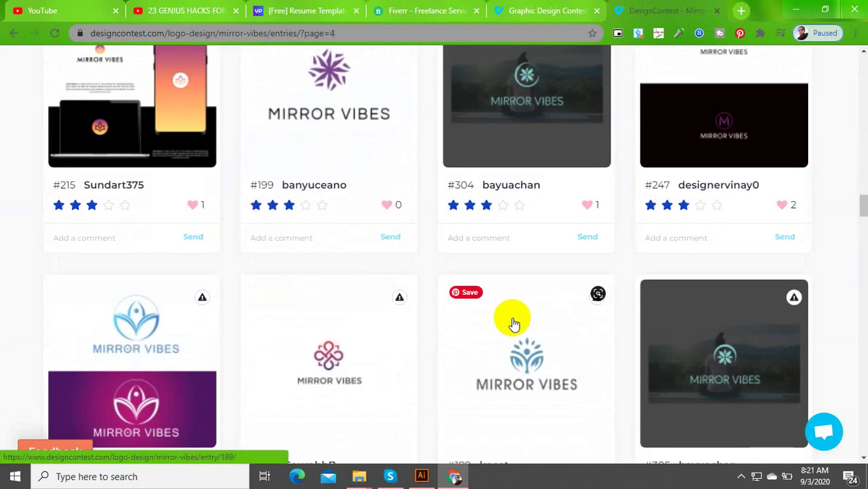
pyautogui.scroll(-10, 513, 323)
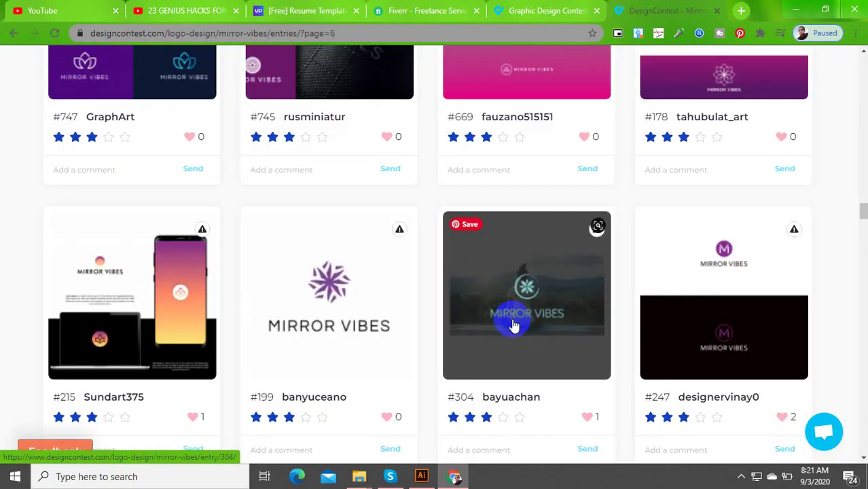
pyautogui.scroll(-4, 514, 325)
pyautogui.scroll(-5, 514, 325)
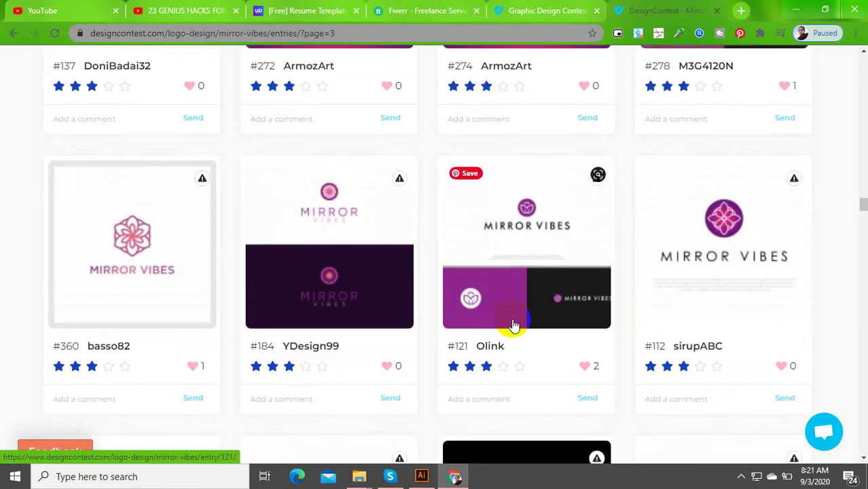
pyautogui.scroll(-6, 514, 325)
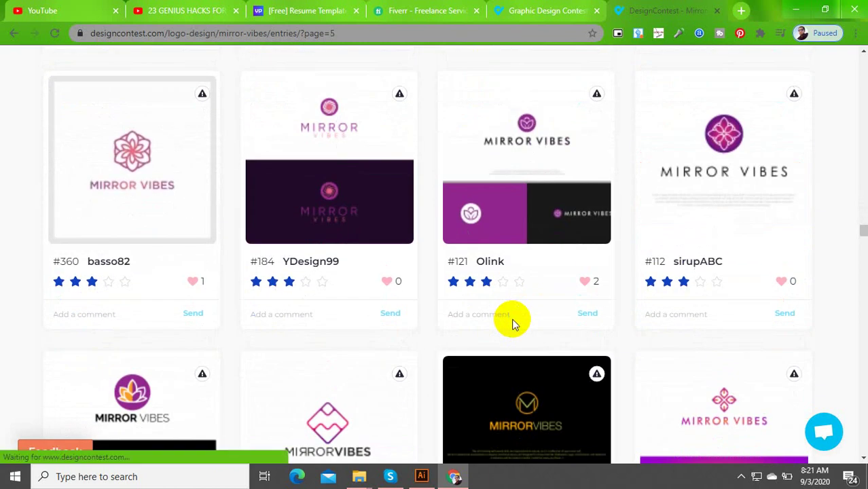
pyautogui.scroll(-5, 511, 323)
pyautogui.scroll(-5, 511, 323)
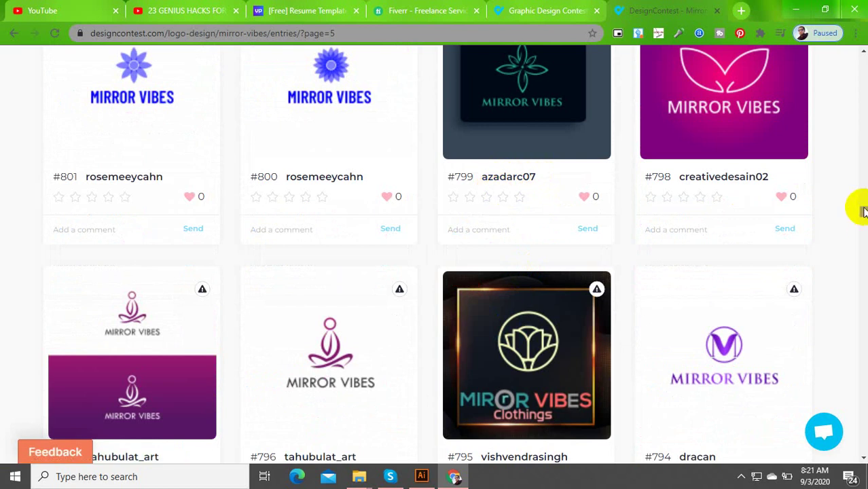
pyautogui.scroll(8, 863, 210)
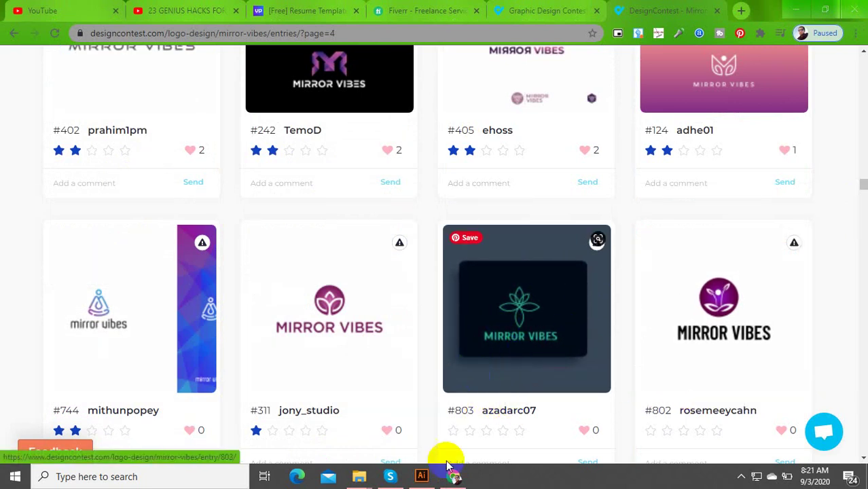
# Step: Switch to Illustrator and move the spare green Mirror Vibes logo below the similar variant, well away from the artboard
pyautogui.click(432, 480)
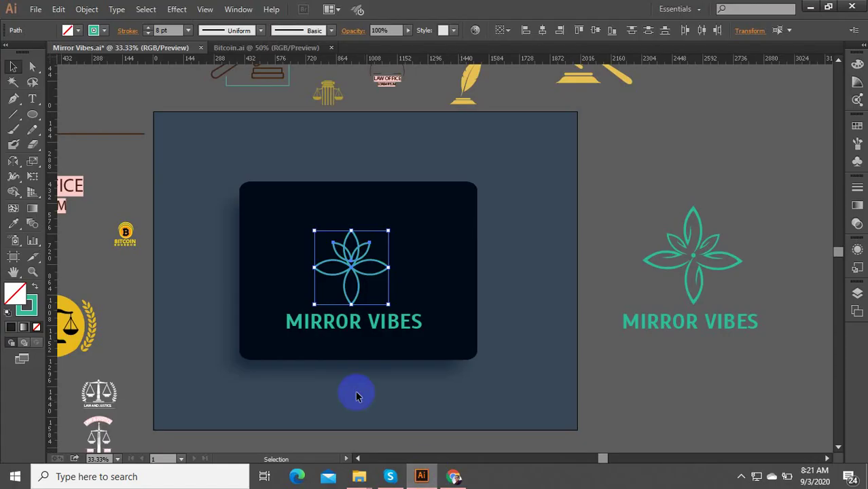
pyautogui.scroll(3, 335, 249)
pyautogui.scroll(-2, 459, 257)
pyautogui.moveTo(533, 209); pyautogui.dragTo(704, 196)
pyautogui.scroll(-3, 343, 349)
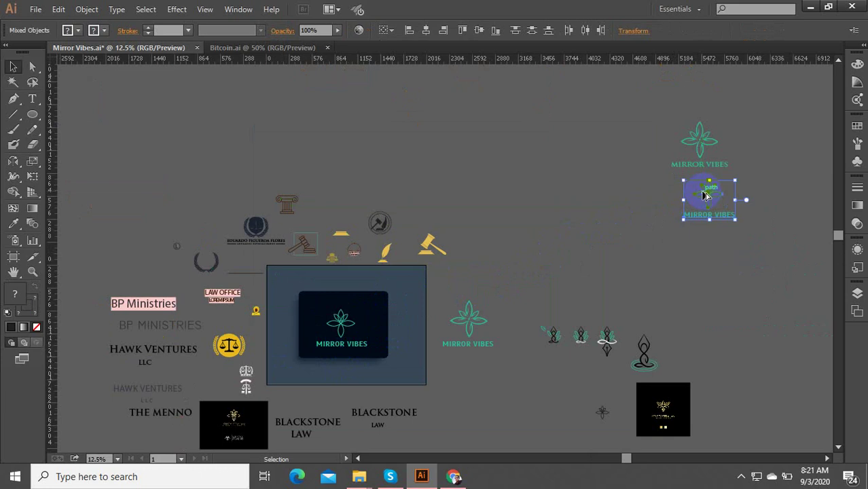
pyautogui.click(651, 217)
# Step: Inspect the meditating lotus figure sketches beside the artboard and select the middle one with the white base
pyautogui.scroll(7, 502, 292)
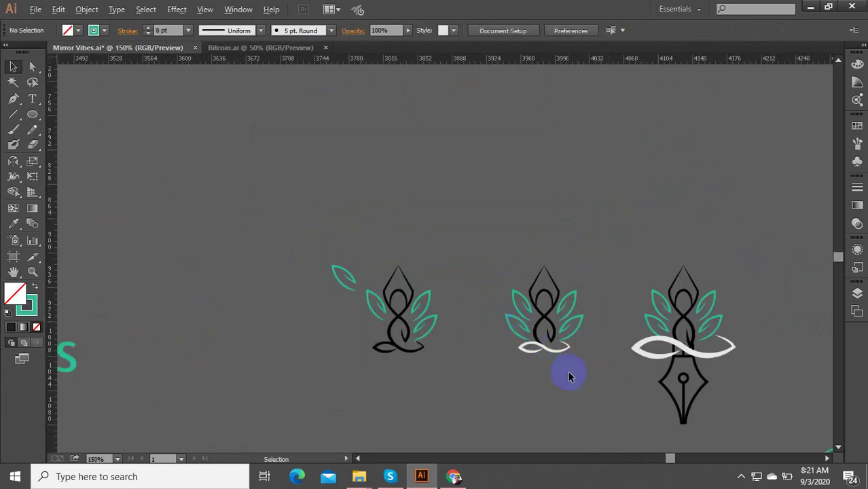
pyautogui.scroll(2, 570, 377)
pyautogui.scroll(-4, 615, 372)
pyautogui.moveTo(621, 368); pyautogui.dragTo(478, 233)
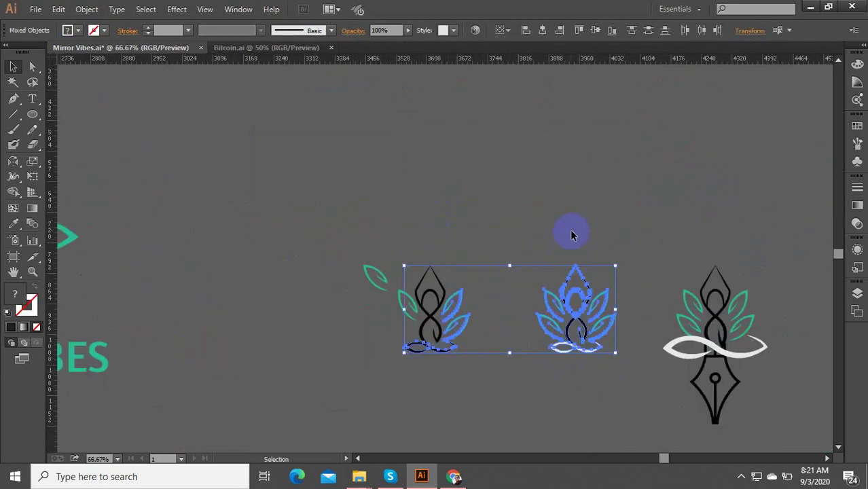
pyautogui.click(651, 224)
pyautogui.moveTo(611, 263); pyautogui.dragTo(517, 435)
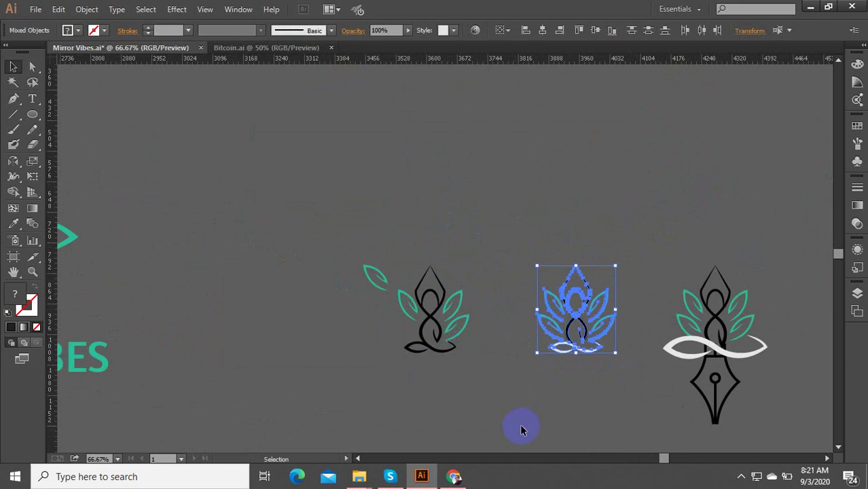
pyautogui.scroll(-3, 552, 415)
pyautogui.moveTo(559, 412); pyautogui.dragTo(490, 278)
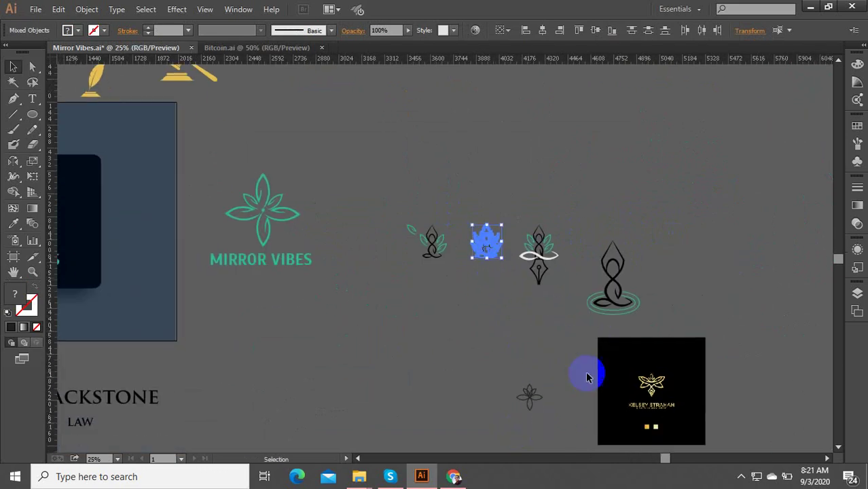
# Step: Examine the gold winged pen-nib logo on the black reference image up close
pyautogui.scroll(5, 588, 378)
pyautogui.scroll(-5, 645, 327)
pyautogui.scroll(5, 642, 333)
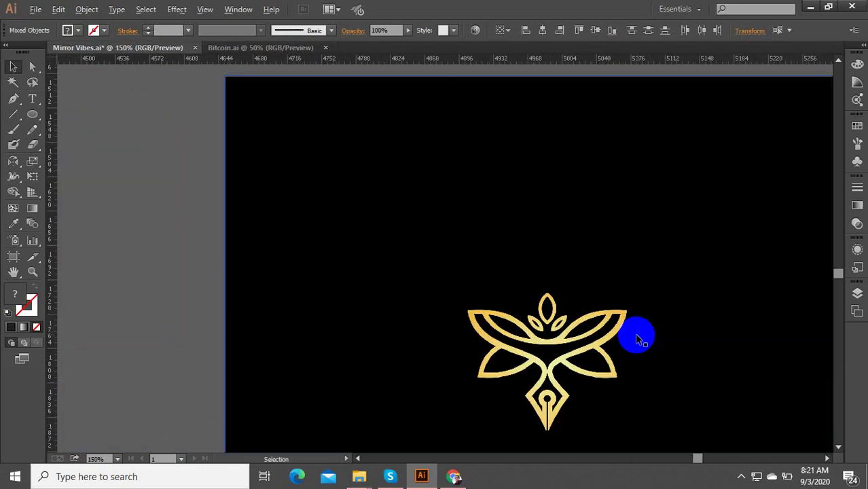
pyautogui.scroll(4, 629, 353)
pyautogui.scroll(-4, 621, 345)
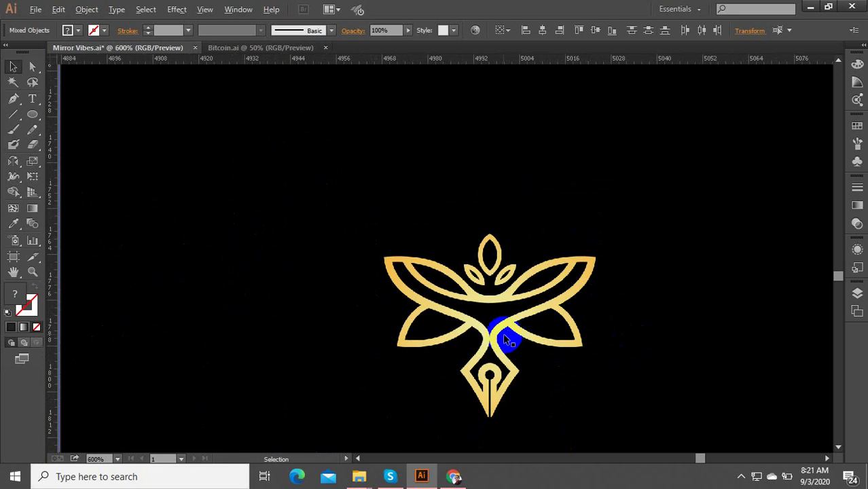
pyautogui.scroll(4, 507, 341)
pyautogui.scroll(-1, 503, 337)
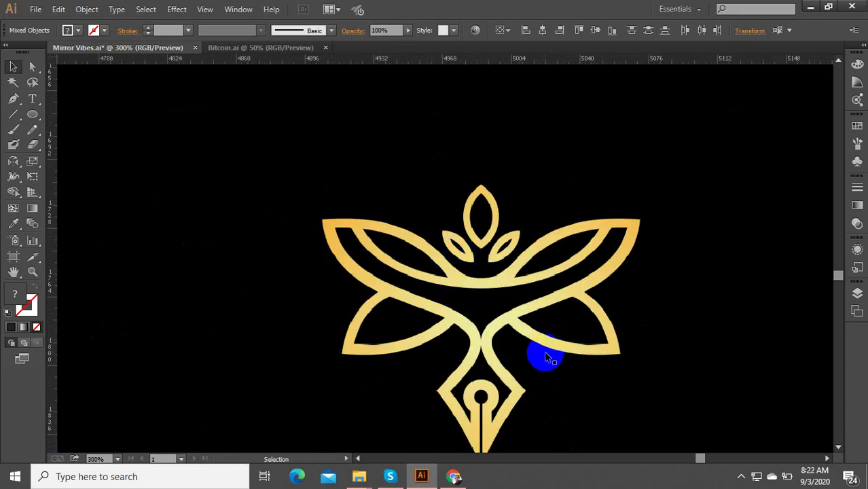
# Step: With the Pen tool, trace from the gold logo's centre below the crown along the upper edge of the left wing's inner leaf
pyautogui.scroll(-1, 549, 356)
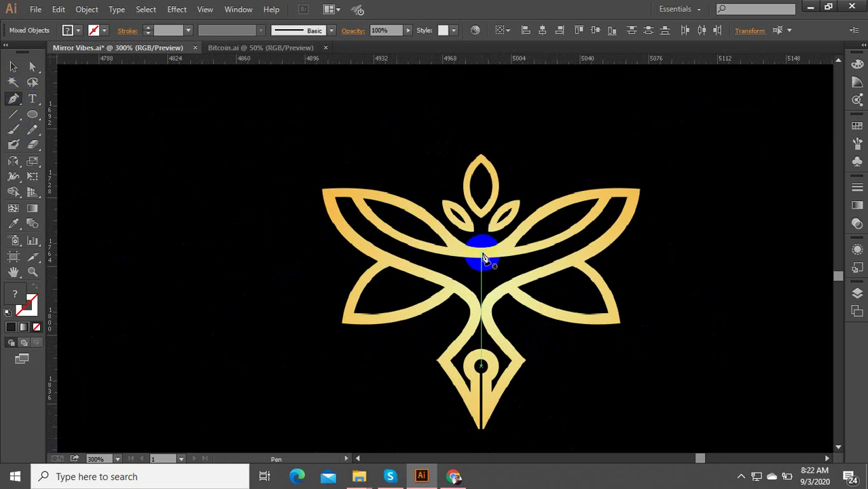
pyautogui.moveTo(479, 254); pyautogui.dragTo(455, 249)
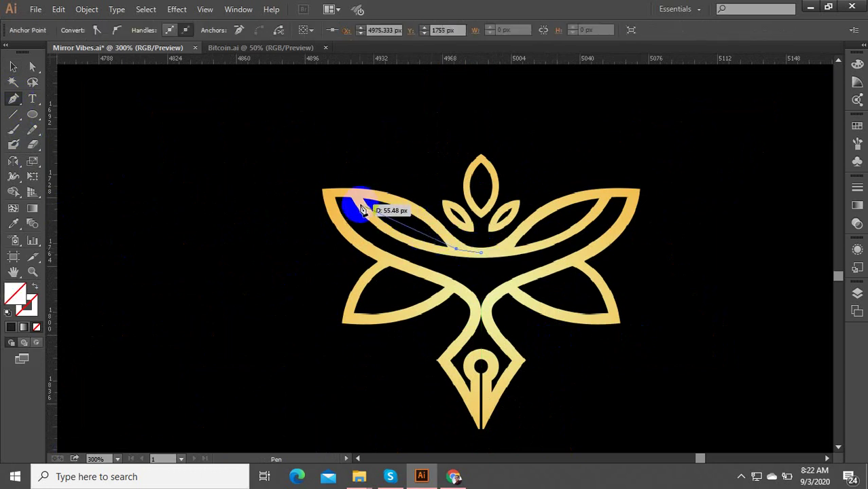
pyautogui.moveTo(354, 194); pyautogui.dragTo(268, 195)
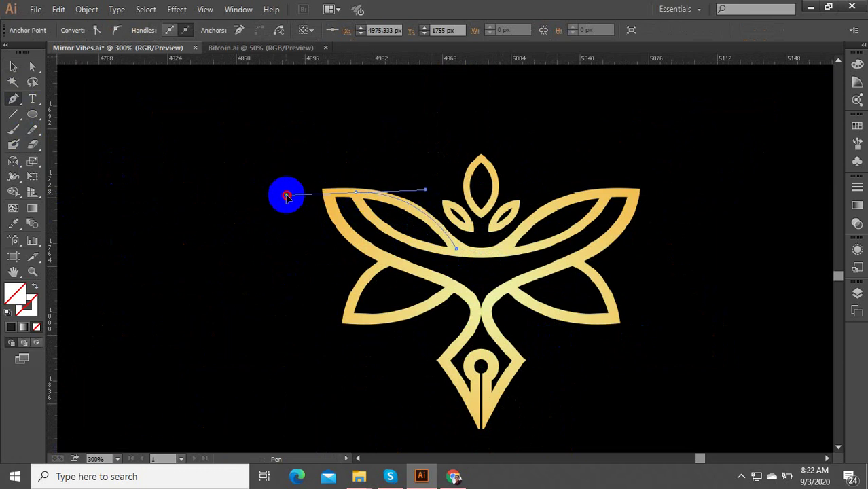
# Step: Trace the lower edge of the left wing's inner leaf as a curve and join it to the upper path near the centre
pyautogui.moveTo(287, 199); pyautogui.dragTo(633, 267)
pyautogui.scroll(2, 458, 246)
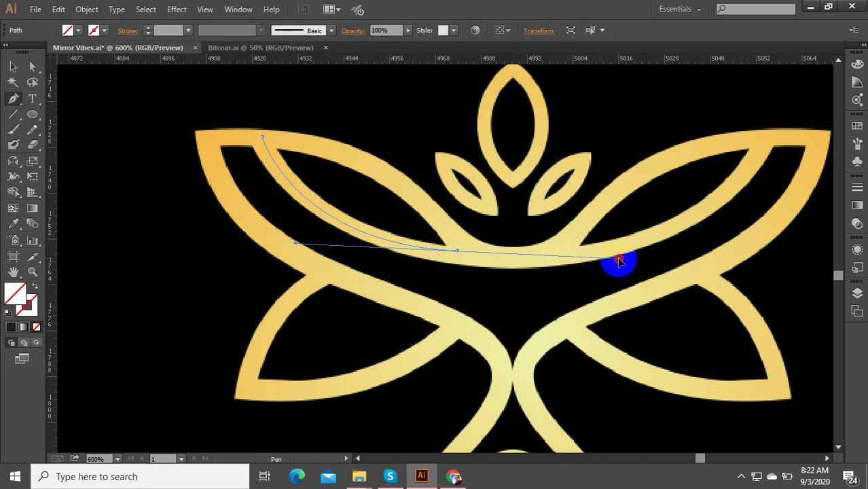
pyautogui.moveTo(615, 259); pyautogui.dragTo(389, 257)
pyautogui.scroll(4, 464, 251)
pyautogui.scroll(2, 460, 260)
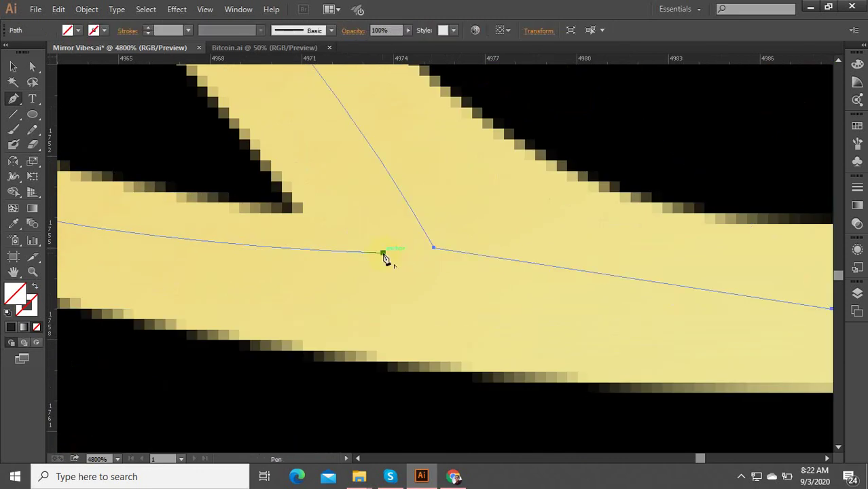
pyautogui.scroll(1, 419, 256)
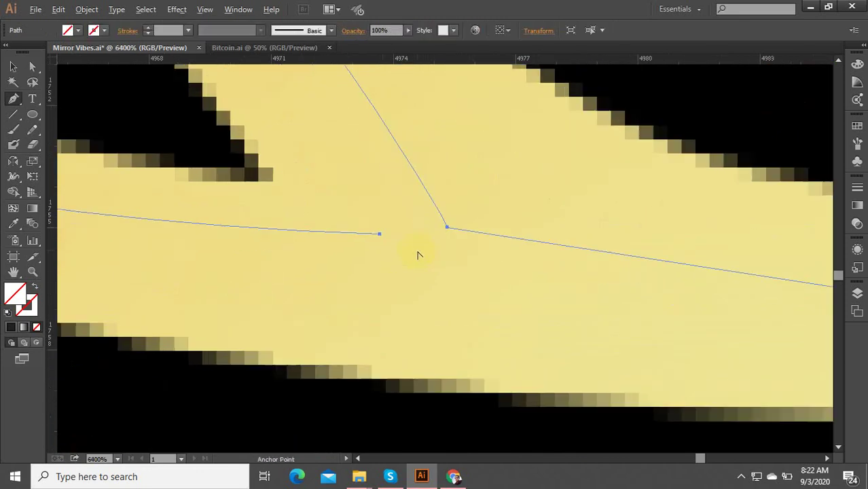
pyautogui.click(453, 231)
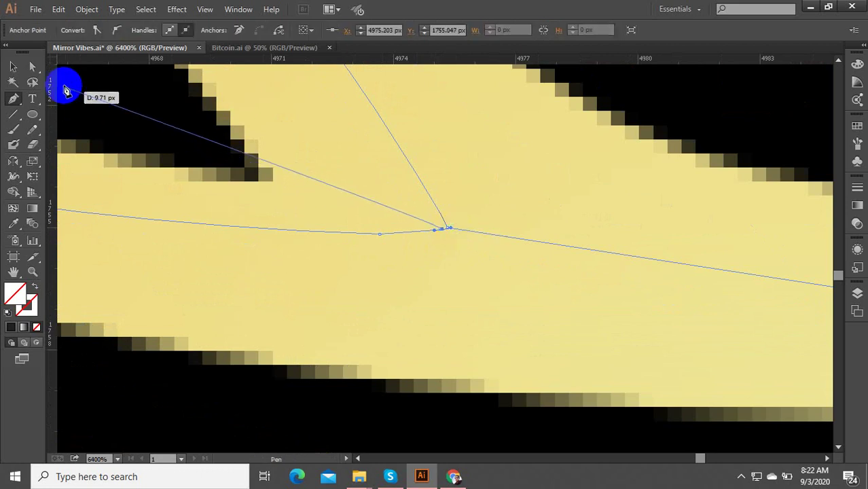
pyautogui.click(13, 68)
# Step: Give the traced leaf path a blue stroke, colour 3366CC, and deselect it
pyautogui.scroll(-7, 486, 261)
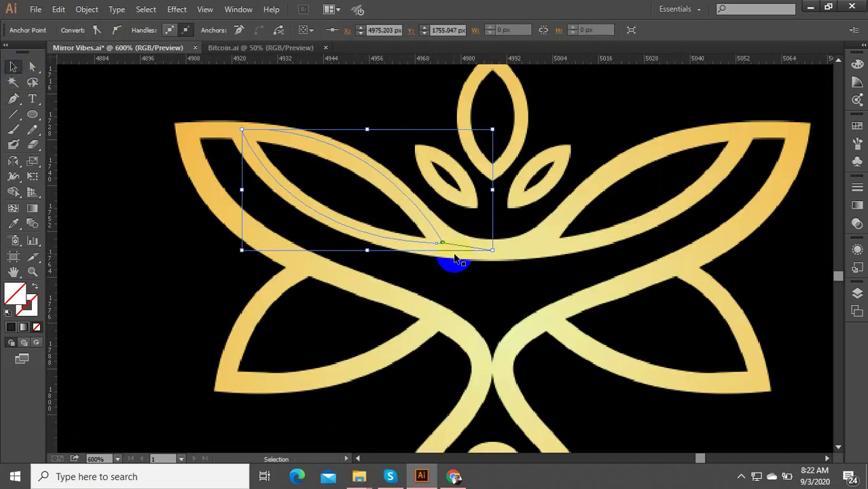
pyautogui.doubleClick(37, 302)
pyautogui.moveTo(196, 214); pyautogui.dragTo(312, 188)
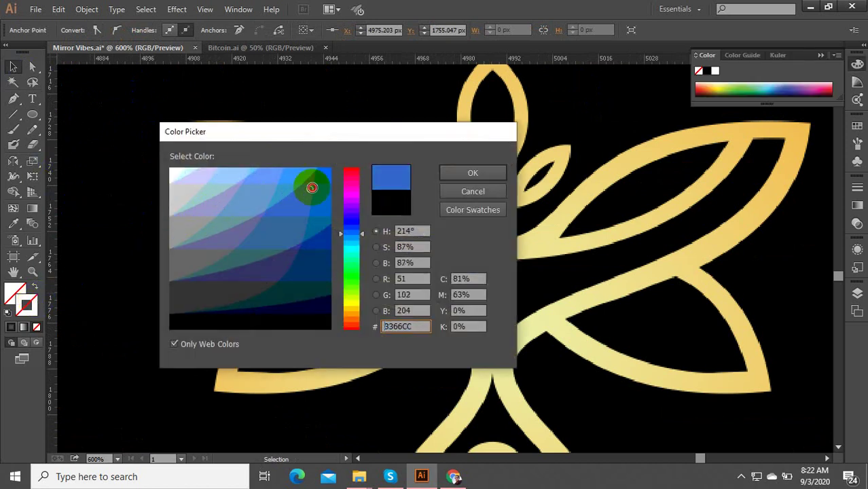
pyautogui.click(447, 177)
pyautogui.click(522, 199)
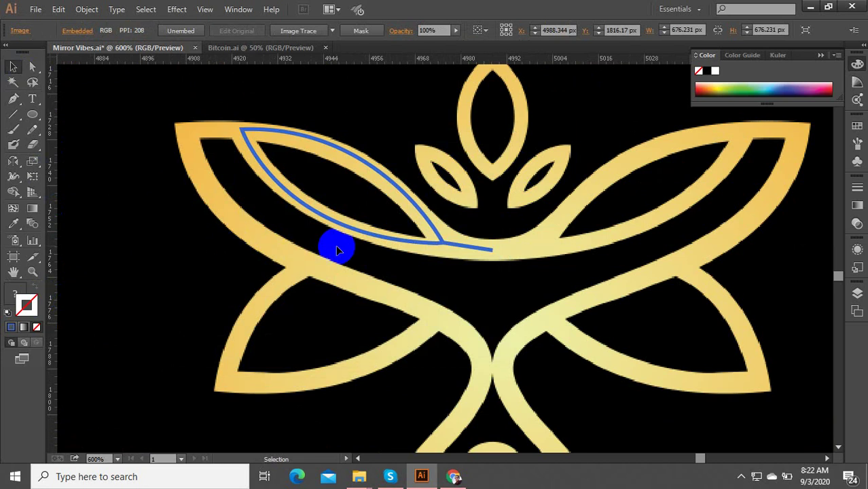
# Step: Start a new Pen path at the traced leaf's outer tip and run it straight to the left wing's outer corner
pyautogui.scroll(-3, 370, 251)
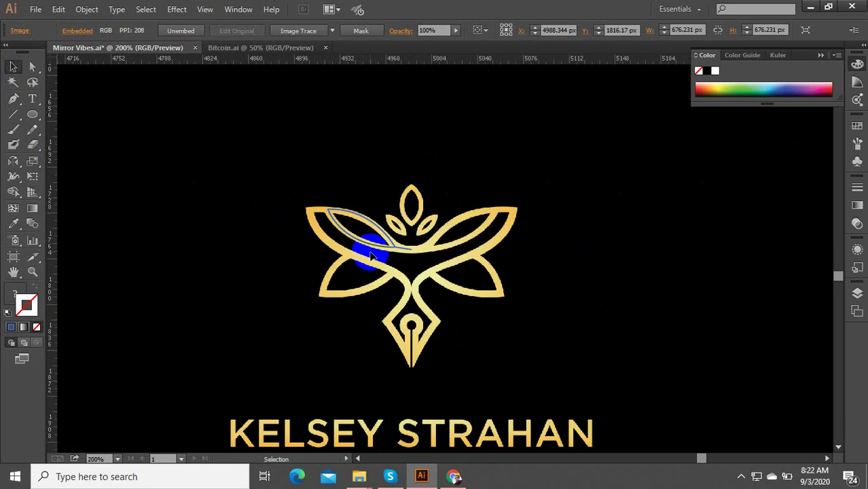
pyautogui.click(14, 102)
pyautogui.scroll(2, 289, 192)
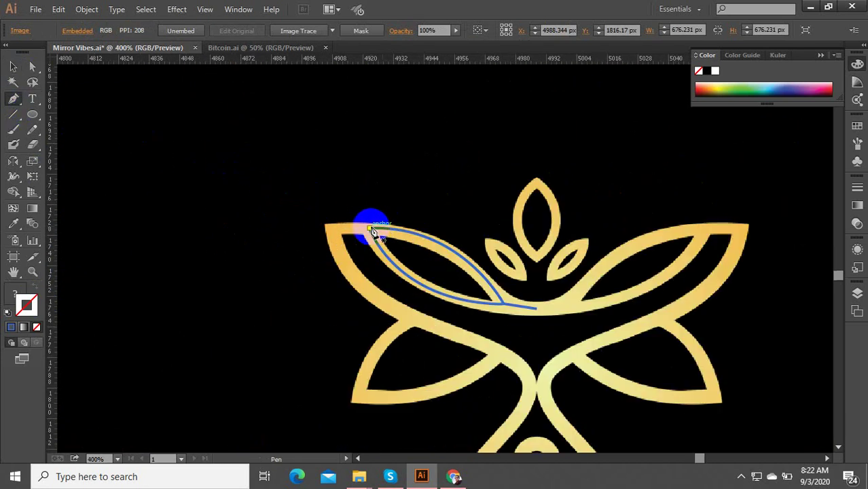
pyautogui.moveTo(370, 231); pyautogui.dragTo(338, 235)
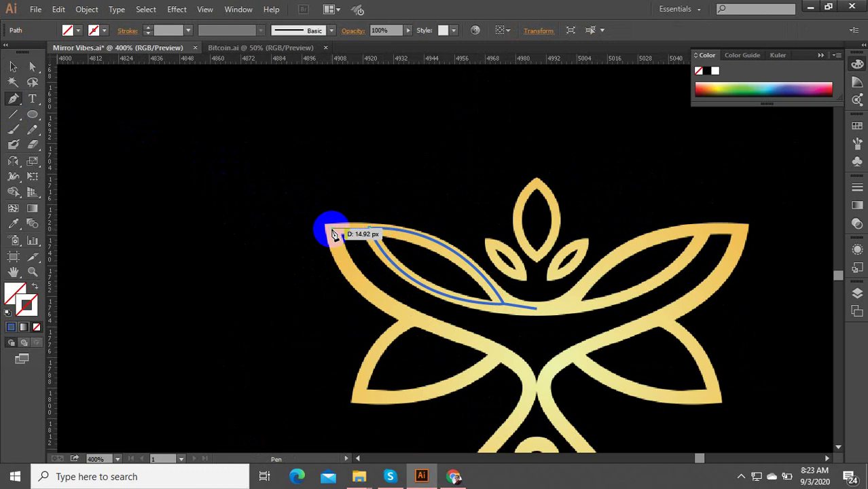
pyautogui.moveTo(329, 236); pyautogui.dragTo(323, 233)
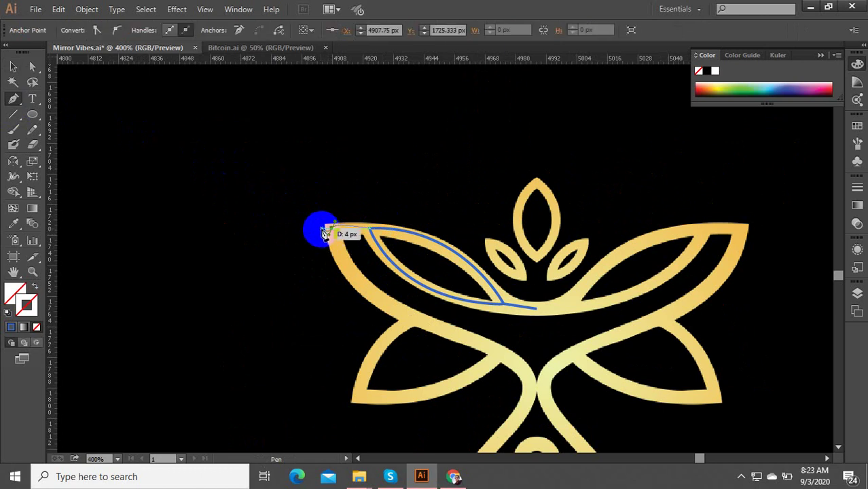
pyautogui.hotkey('ctrl', 'z')
pyautogui.scroll(3, 348, 233)
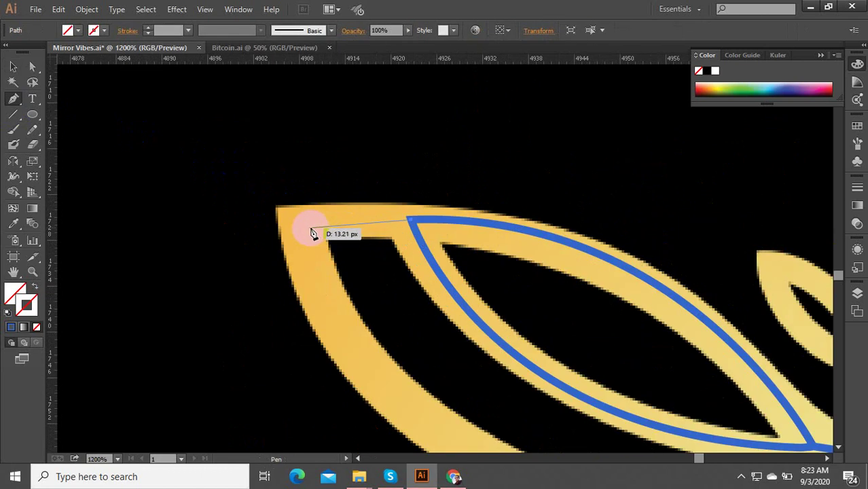
pyautogui.click(303, 220)
# Step: Continue the Pen path as a curve from the left wing's outer corner down its outer edge to the logo's narrow centre
pyautogui.scroll(-3, 302, 221)
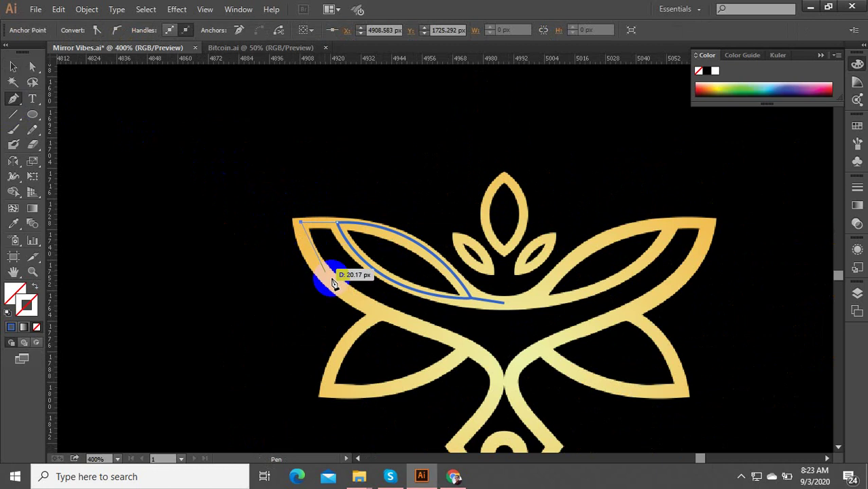
pyautogui.moveTo(495, 343); pyautogui.dragTo(490, 401)
pyautogui.scroll(3, 377, 315)
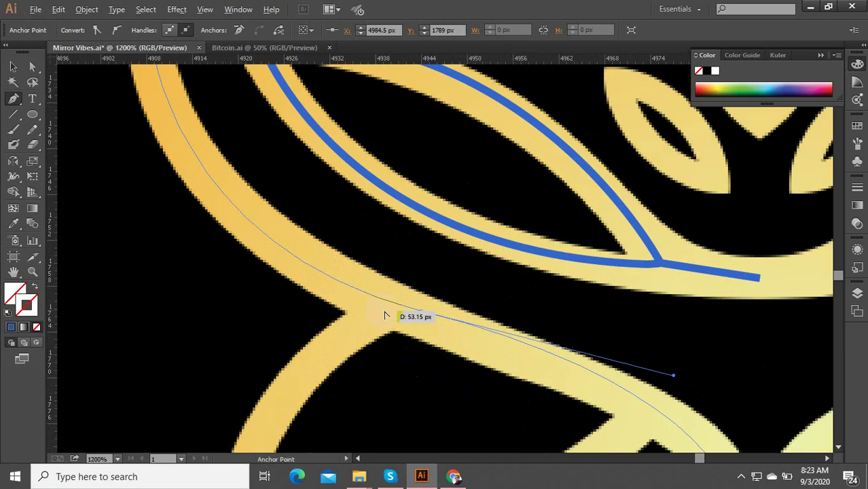
# Step: Copy the inner leaf's blue stroke onto the outer wing path with the Eyedropper and deselect the path
pyautogui.click(13, 223)
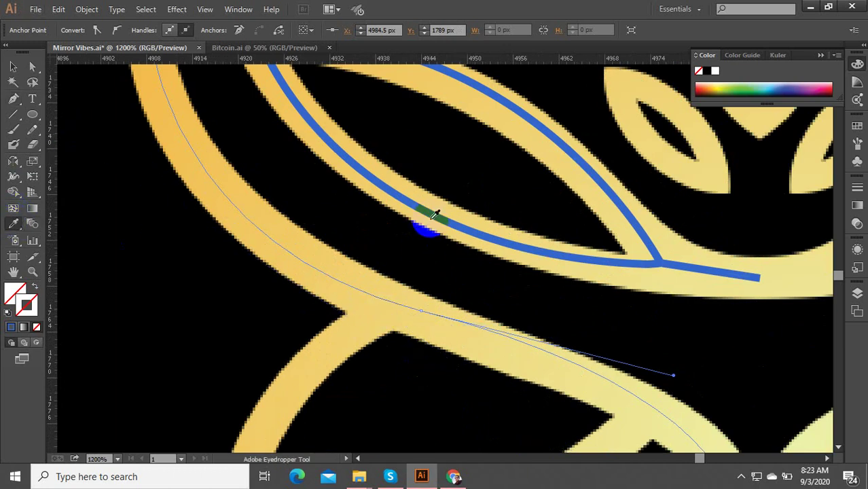
pyautogui.scroll(-2, 432, 213)
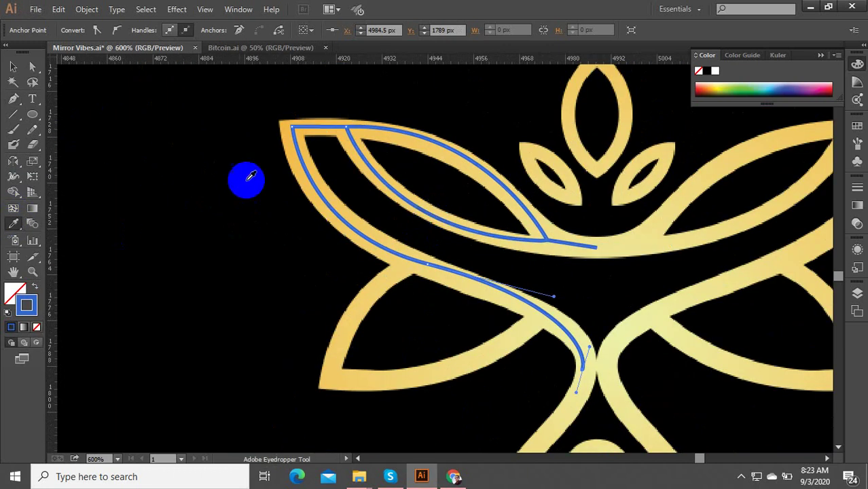
pyautogui.click(12, 66)
pyautogui.click(304, 184)
# Step: Draw two 36 px circles with the Ellipse tool over the crown's centre leaf
pyautogui.scroll(-2, 458, 156)
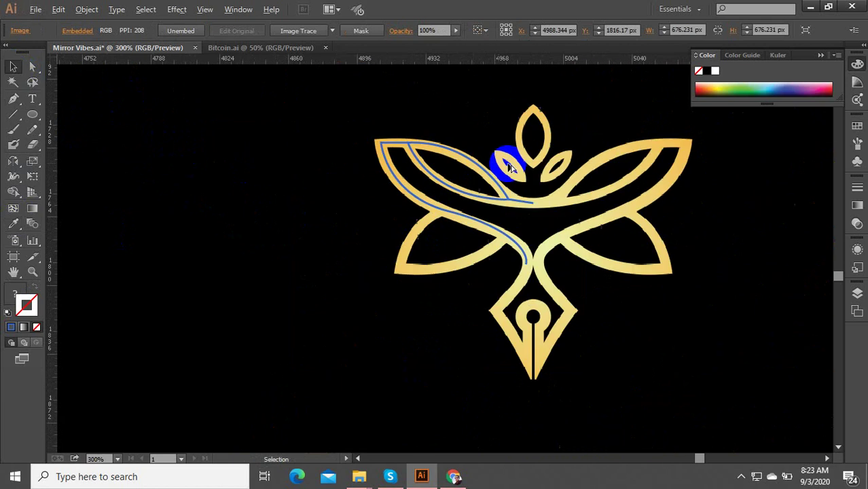
pyautogui.scroll(1, 536, 125)
pyautogui.scroll(3, 548, 128)
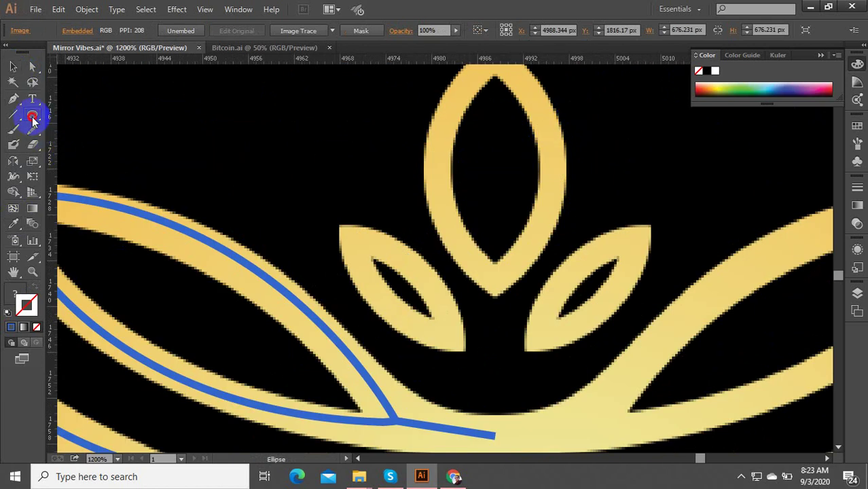
pyautogui.moveTo(33, 119); pyautogui.dragTo(87, 145)
pyautogui.scroll(-2, 388, 270)
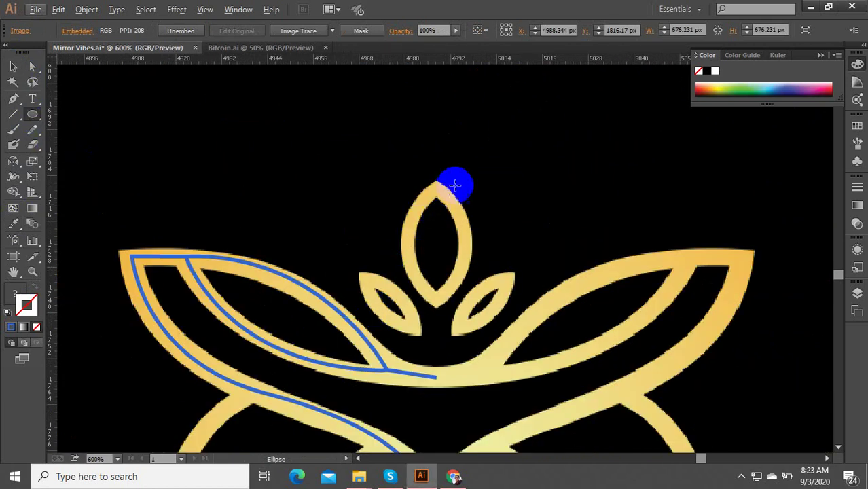
pyautogui.moveTo(456, 185); pyautogui.dragTo(484, 258)
pyautogui.click(479, 260)
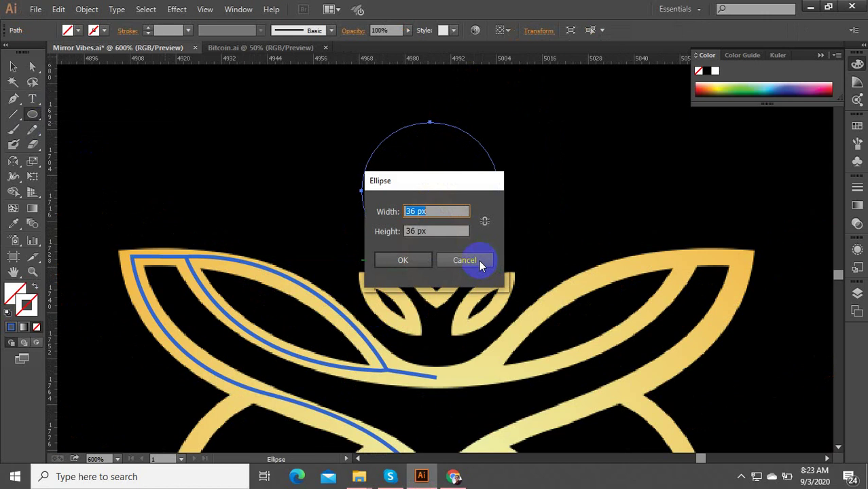
pyautogui.click(414, 265)
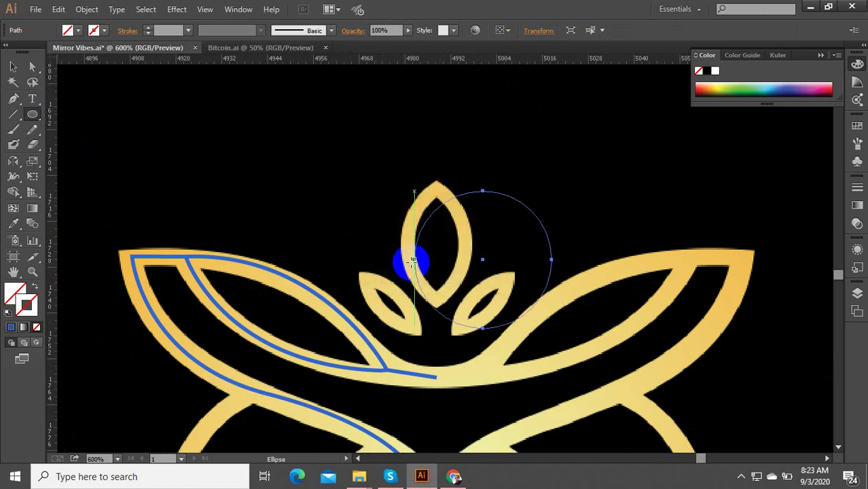
# Step: Fill the lower circle with a web-safe light blue and copy that fill to the upper circle with the Eyedropper
pyautogui.doubleClick(27, 300)
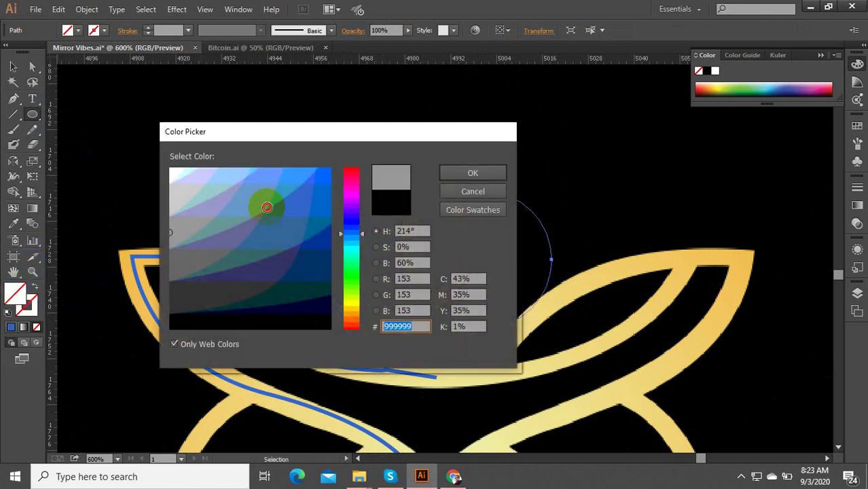
pyautogui.click(267, 208)
pyautogui.click(473, 173)
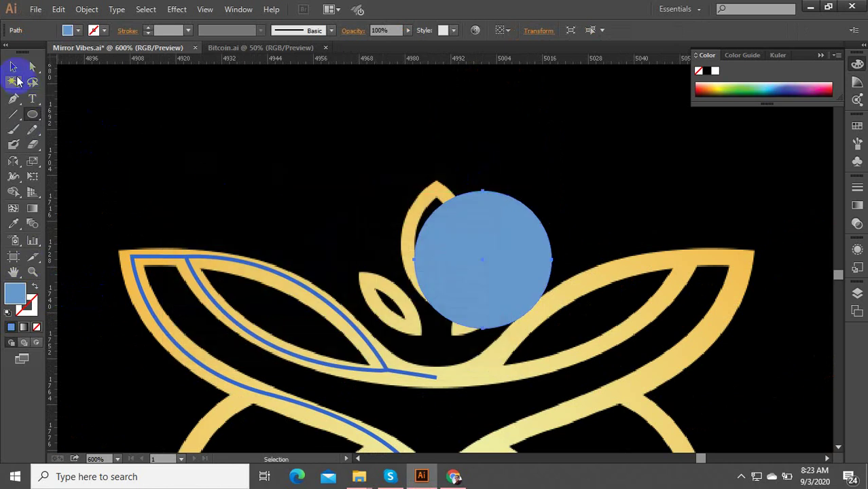
pyautogui.click(493, 193)
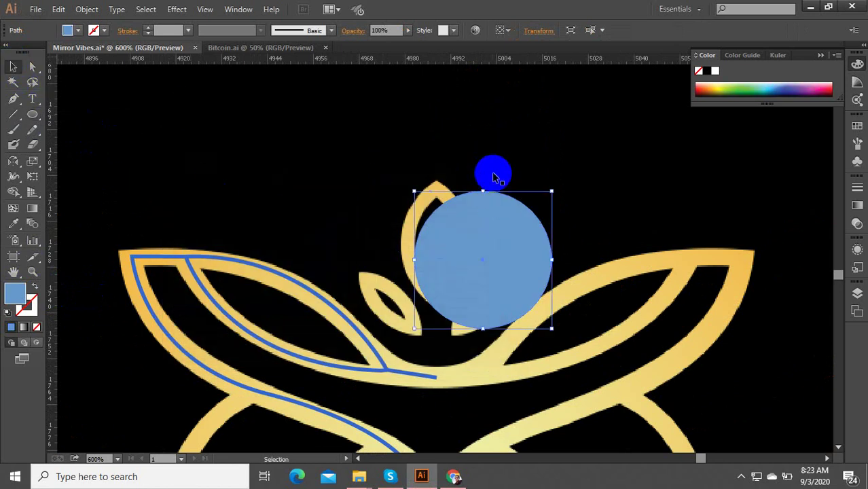
pyautogui.click(496, 175)
pyautogui.click(13, 223)
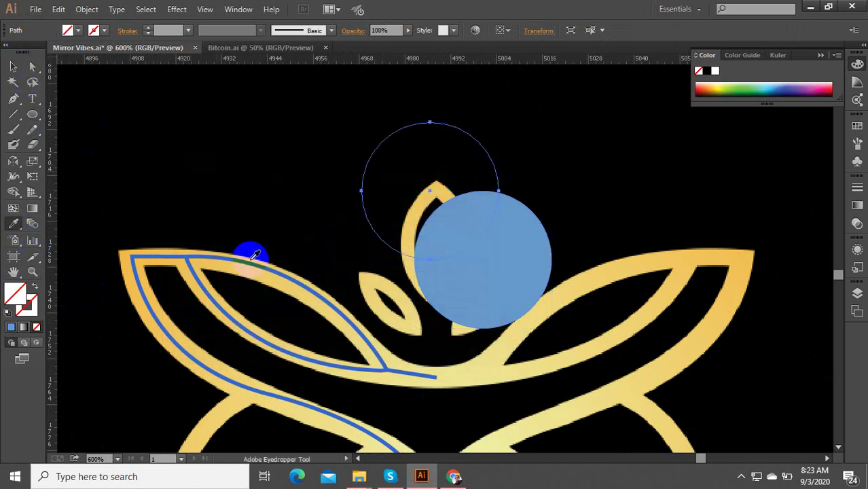
pyautogui.click(520, 271)
pyautogui.click(12, 66)
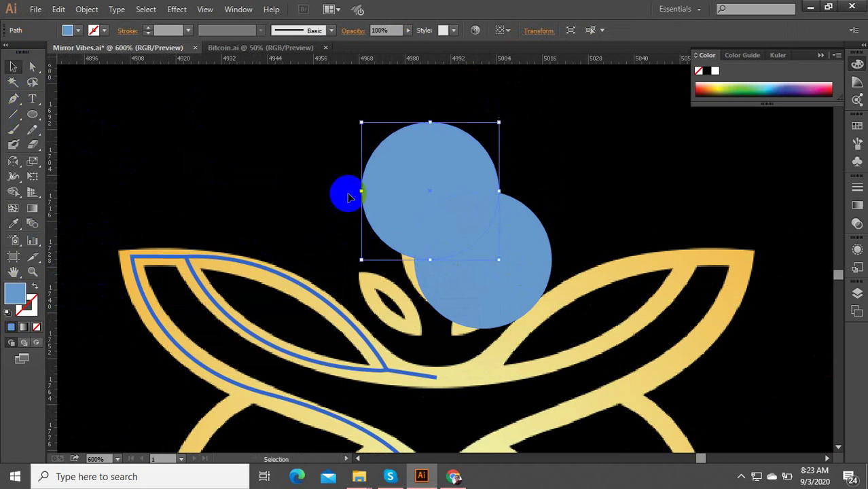
# Step: Move the lower circle level with the upper one, overlapping it by half, and apply Pathfinder Crop to both
pyautogui.click(535, 255)
pyautogui.moveTo(535, 255); pyautogui.dragTo(477, 222)
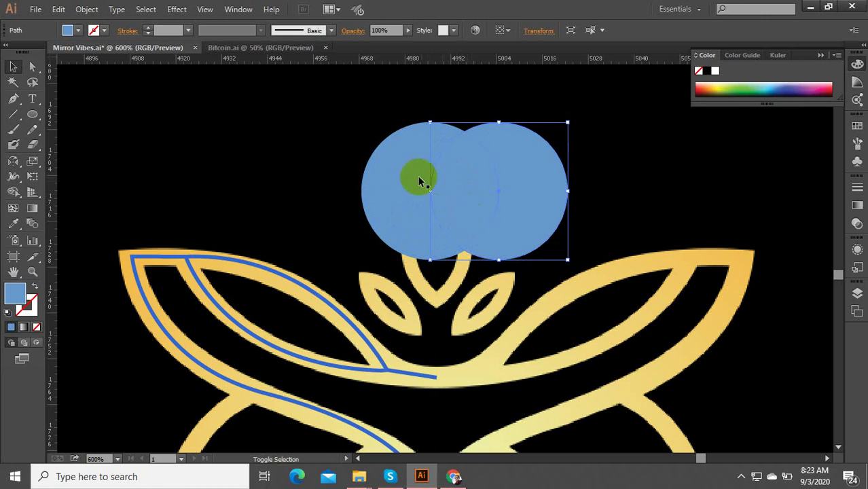
pyautogui.keyDown('shift'); pyautogui.click(419, 178); pyautogui.keyUp('shift')
pyautogui.click(239, 9)
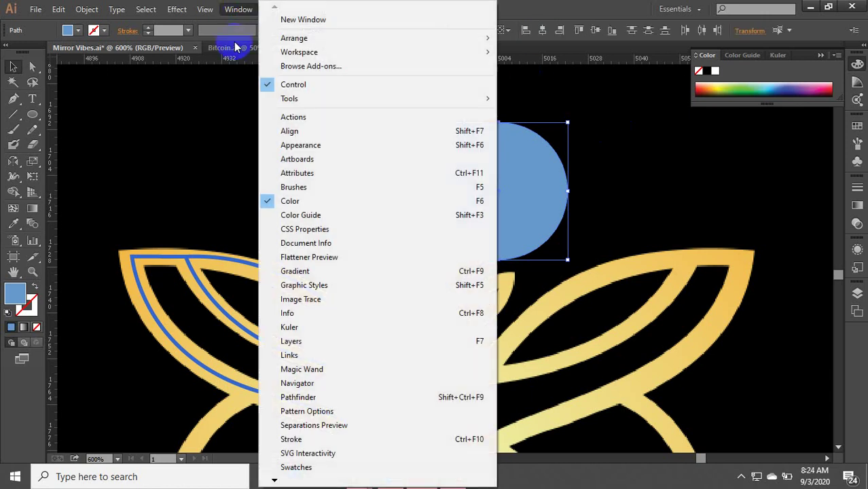
pyautogui.click(335, 403)
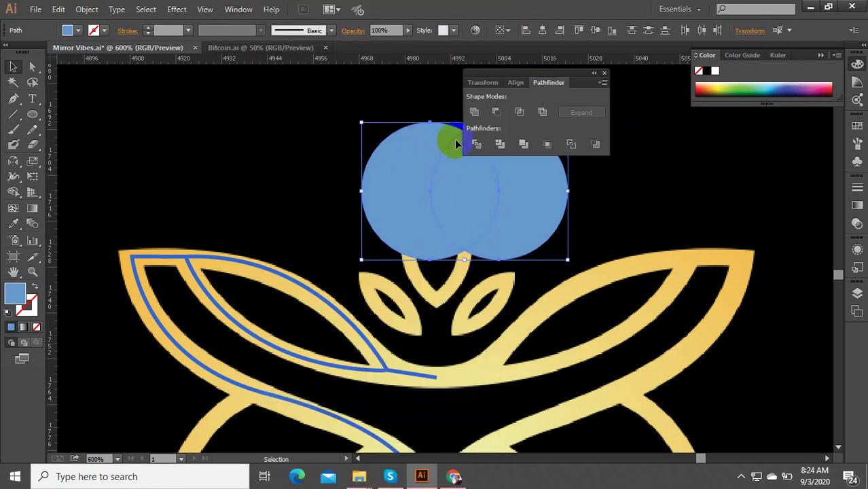
pyautogui.click(531, 148)
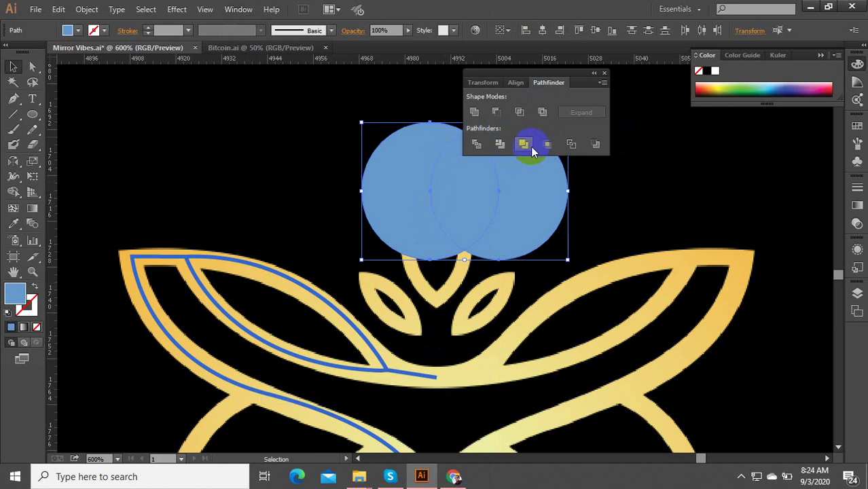
pyautogui.click(548, 145)
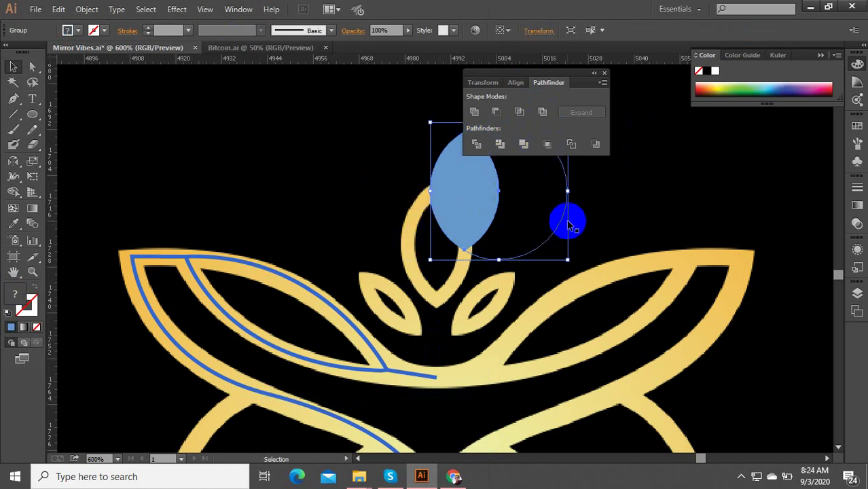
# Step: Isolate the cropped group and delete the leftover unfilled outline beside the blue leaf shape
pyautogui.click(639, 218)
pyautogui.click(568, 210)
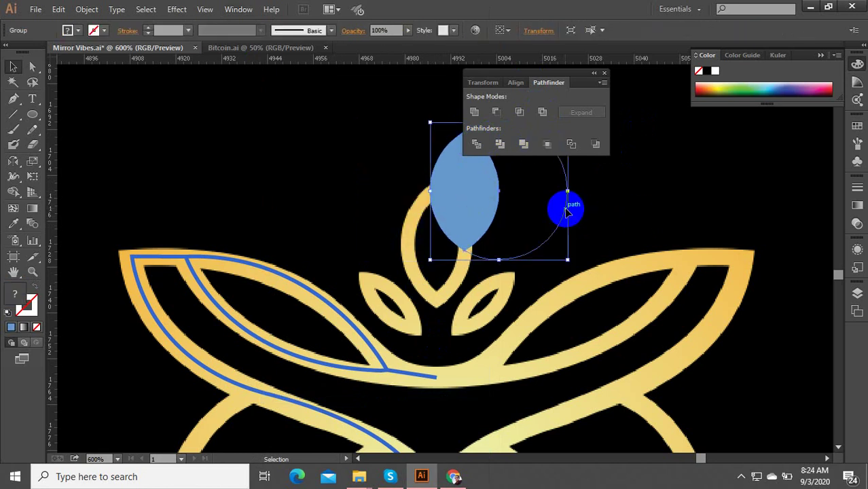
pyautogui.click(558, 213)
pyautogui.click(471, 219)
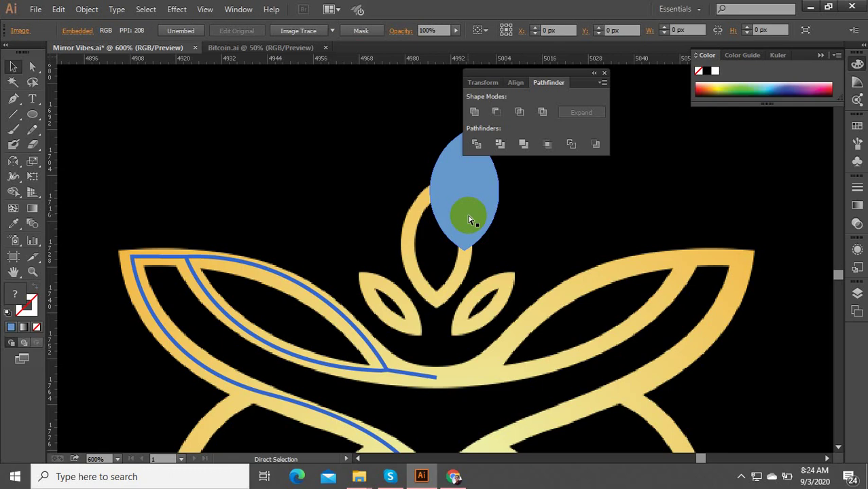
pyautogui.click(498, 212)
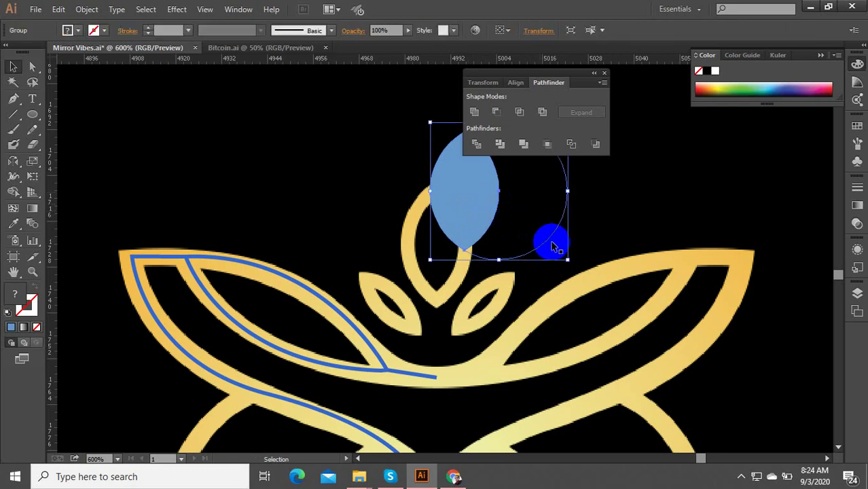
pyautogui.doubleClick(550, 241)
pyautogui.click(551, 240)
pyautogui.press('Delete')
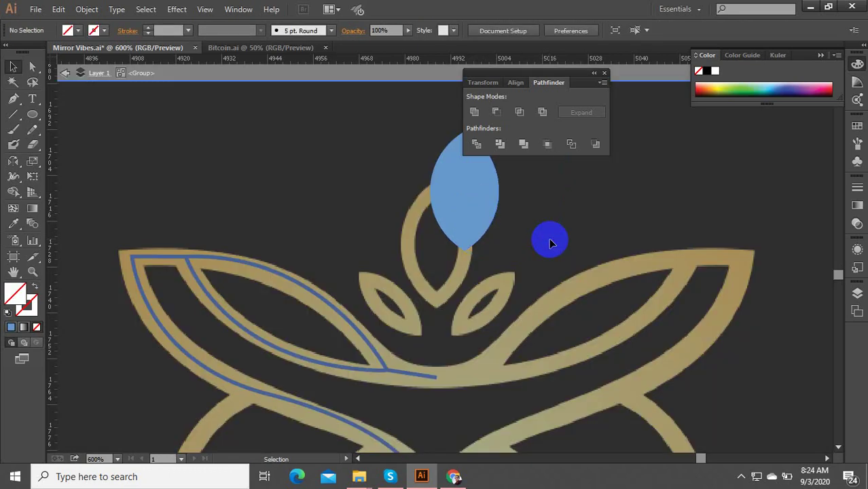
# Step: Move the blue leaf shape onto the crown's centre leaf and swap its fill with its stroke
pyautogui.moveTo(475, 209); pyautogui.dragTo(448, 266)
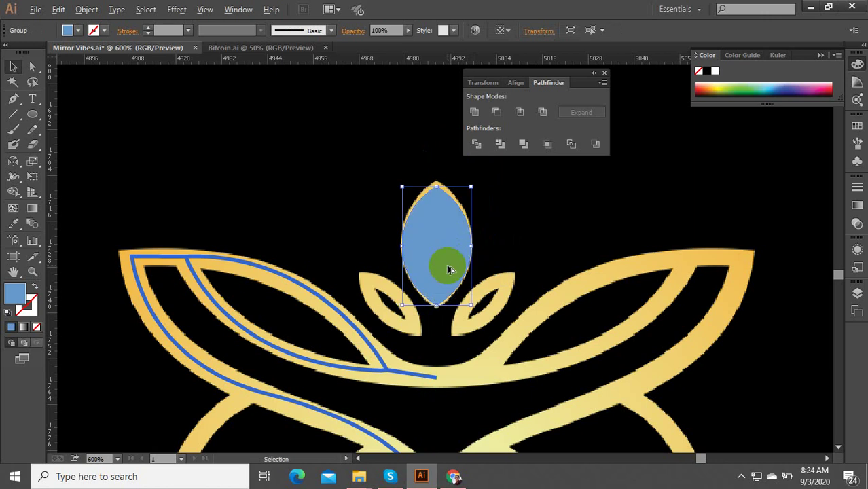
pyautogui.hotkey('ctrl', '-')
pyautogui.scroll(3, 448, 272)
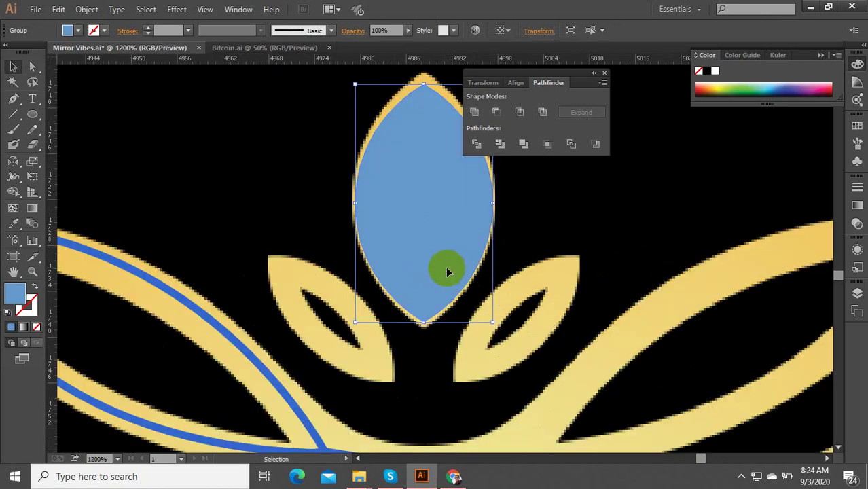
pyautogui.click(34, 290)
pyautogui.scroll(-1, 363, 297)
pyautogui.scroll(-3, 363, 296)
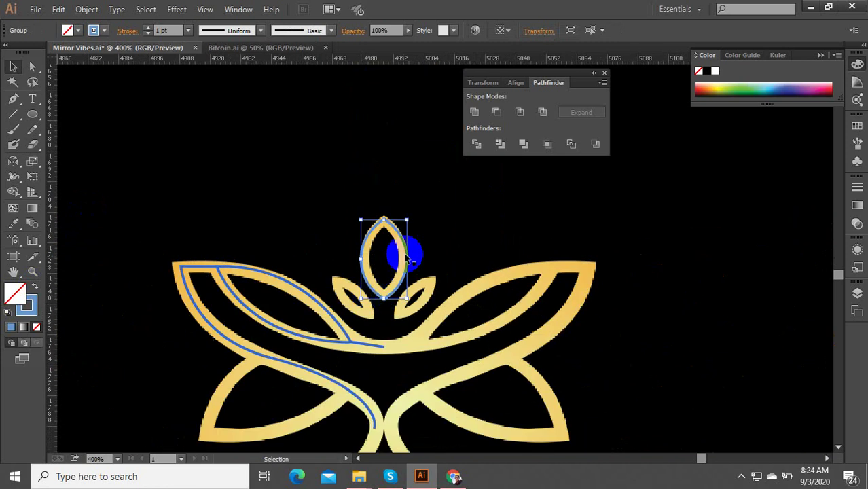
# Step: Enlarge the leaf outline, keep its lower tip on the gold leaf's tip, and stretch it taller and wider
pyautogui.moveTo(407, 221); pyautogui.dragTo(417, 201)
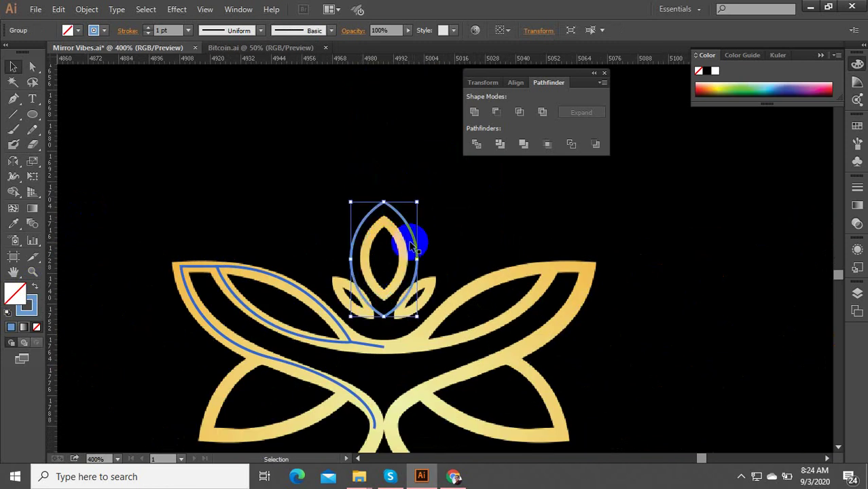
pyautogui.moveTo(414, 282); pyautogui.dragTo(411, 241)
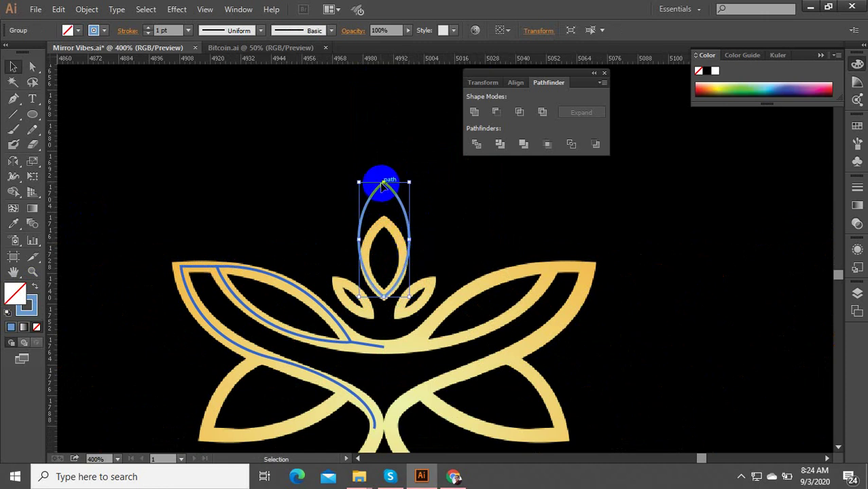
pyautogui.moveTo(384, 182); pyautogui.dragTo(384, 130)
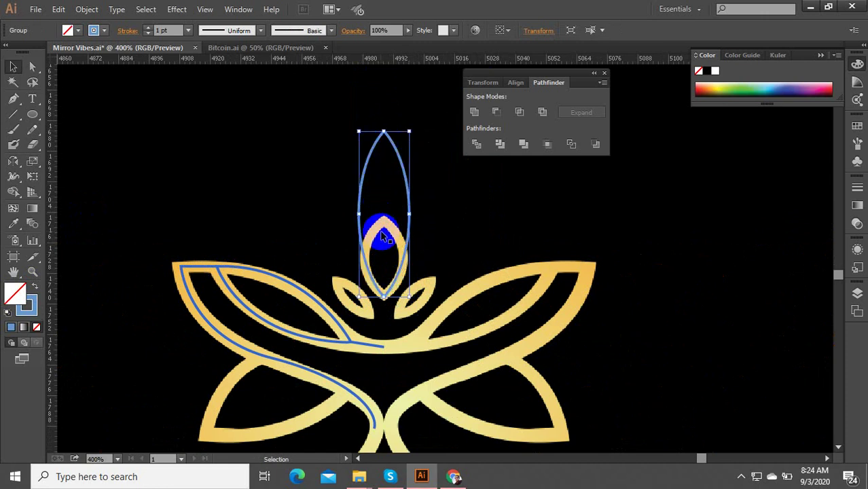
pyautogui.moveTo(409, 216); pyautogui.dragTo(417, 215)
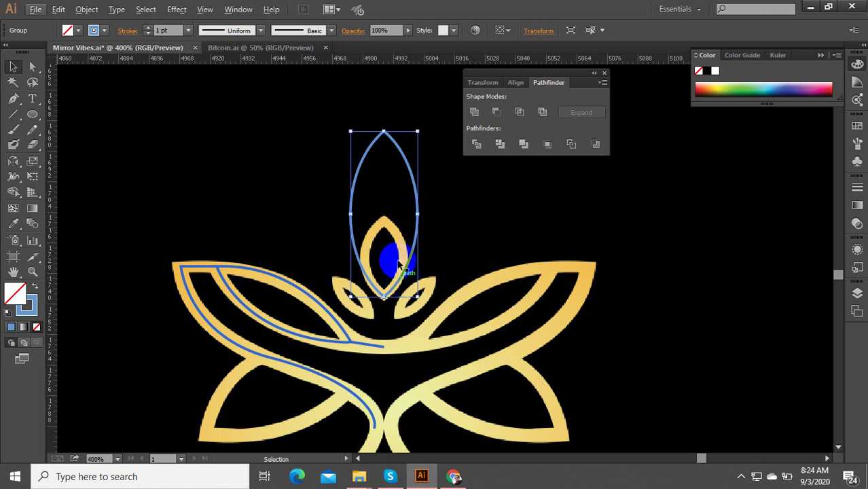
# Step: Place a smaller copy of the leaf outline, tilted to the left, over the crown's left small leaf
pyautogui.moveTo(398, 281); pyautogui.dragTo(363, 289)
pyautogui.scroll(3, 372, 311)
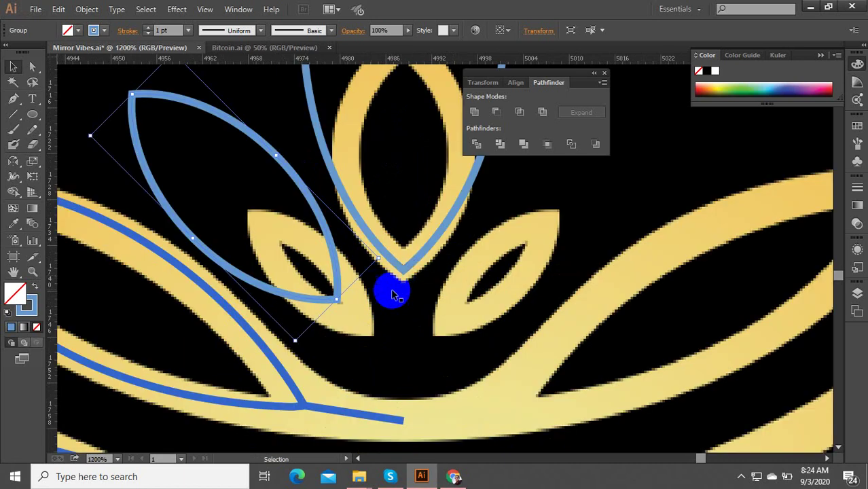
pyautogui.click(138, 256)
# Step: Try to place a horizontally reflected copy of the left leaf outline about the centre leaf outline's lower tip
pyautogui.click(13, 163)
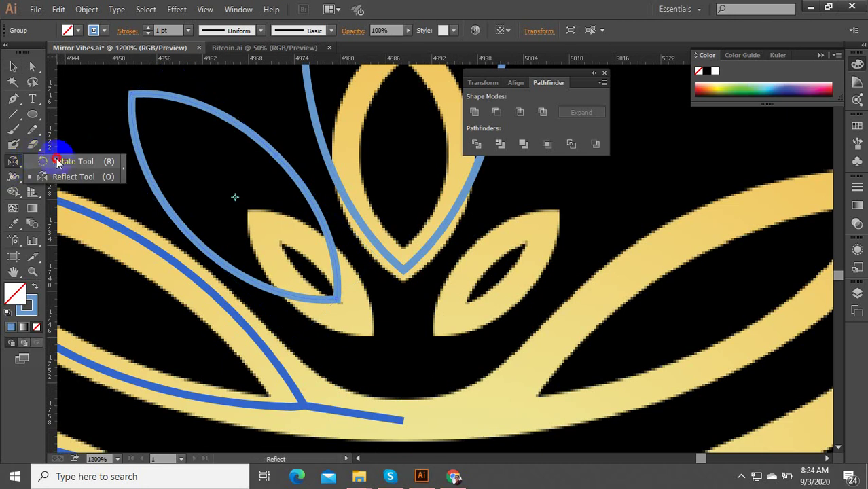
pyautogui.click(63, 162)
pyautogui.moveTo(13, 164); pyautogui.dragTo(37, 178)
pyautogui.click(235, 197)
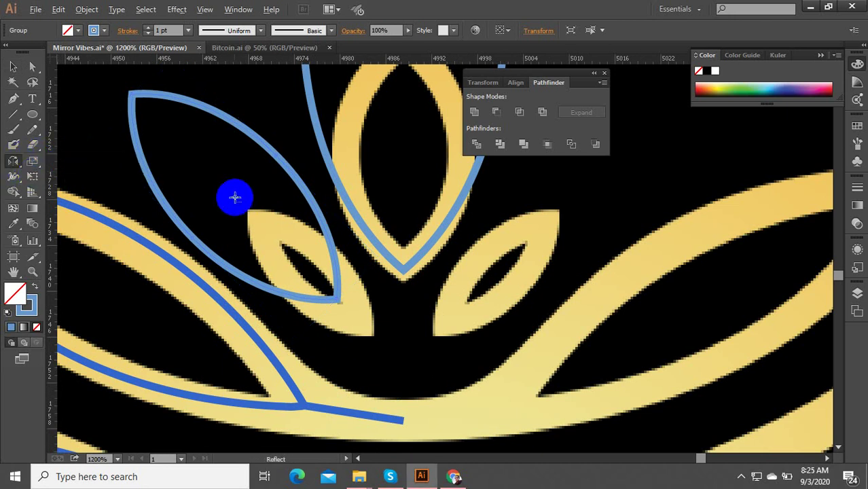
pyautogui.click(385, 258)
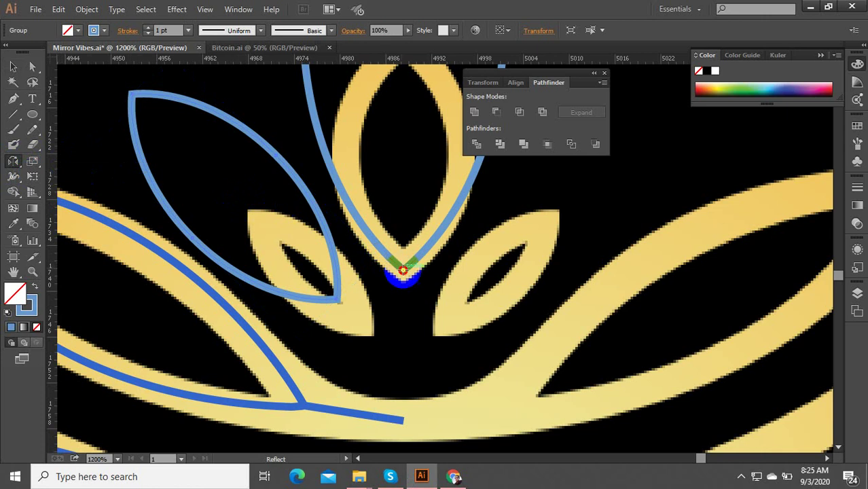
pyautogui.keyDown('alt'); pyautogui.click(406, 271); pyautogui.keyUp('alt')
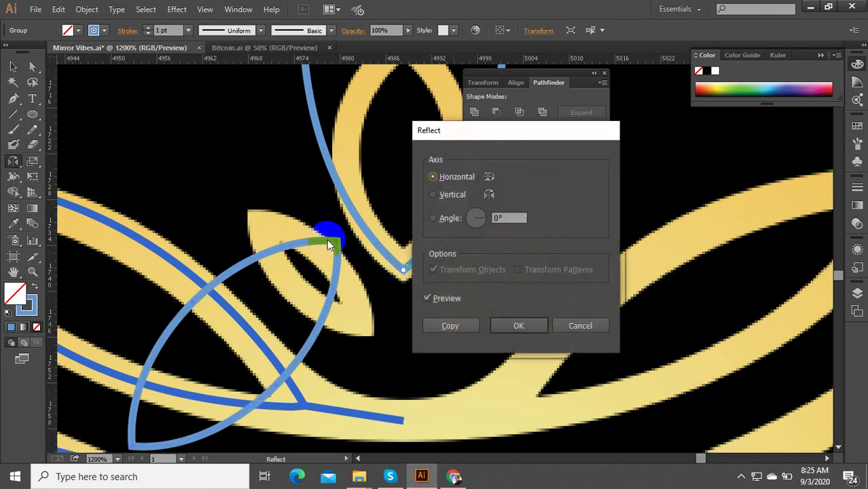
pyautogui.click(504, 328)
pyautogui.click(360, 323)
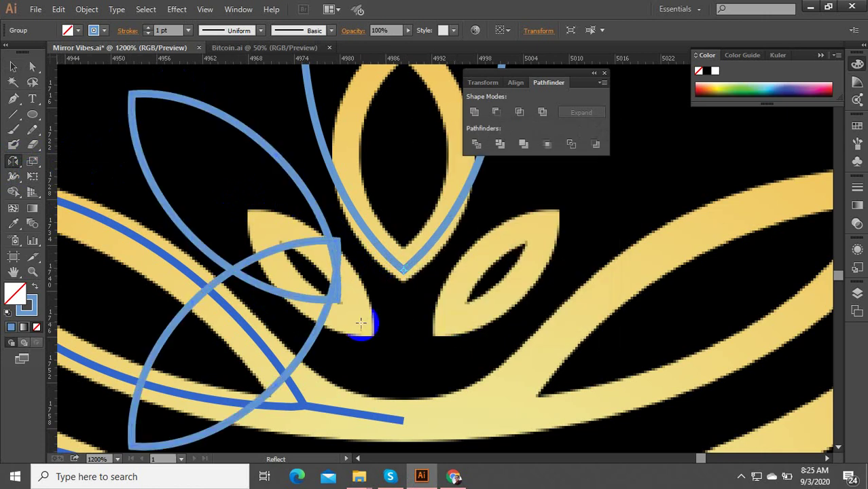
pyautogui.hotkey('ctrl', 'z')
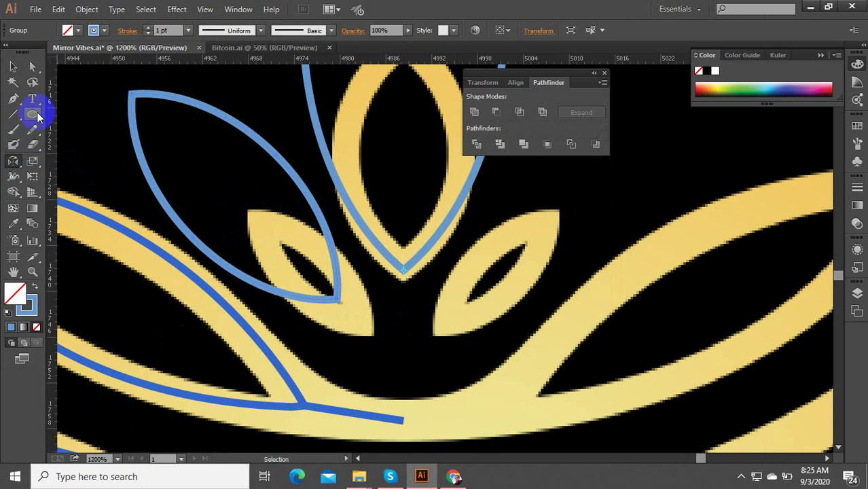
# Step: Try to place a reflected copy of the left leaf outline over the crown's right small leaf
pyautogui.doubleClick(13, 161)
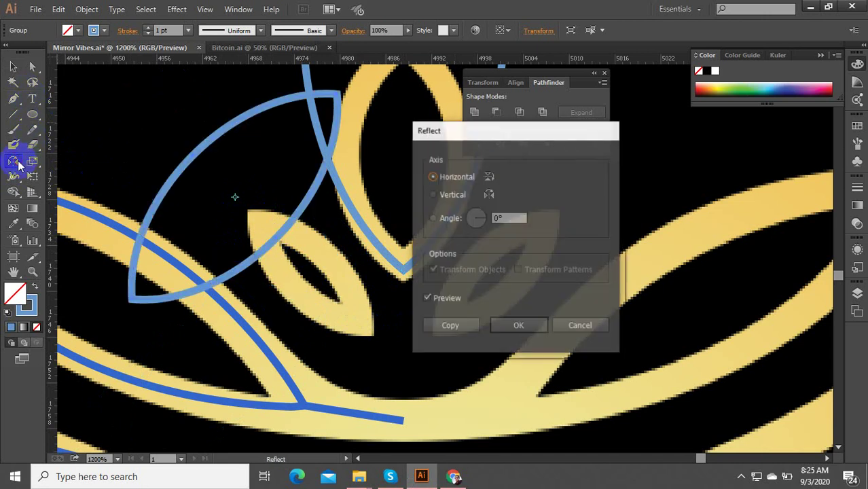
pyautogui.click(453, 327)
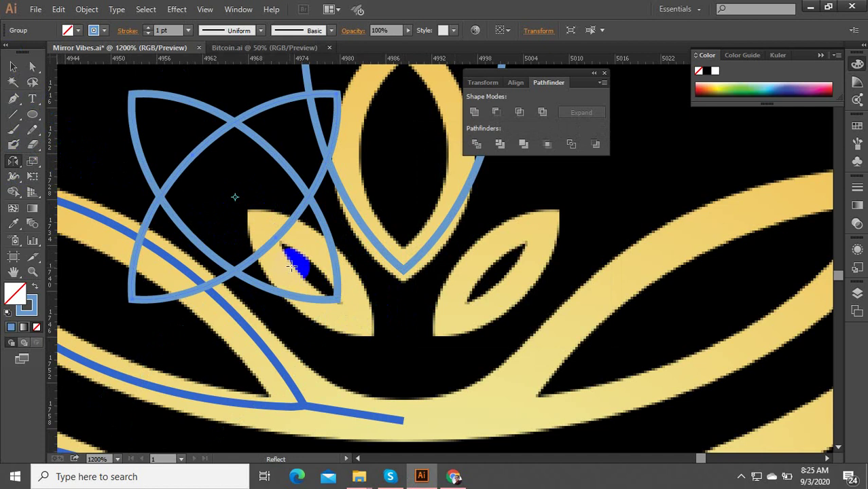
pyautogui.click(13, 66)
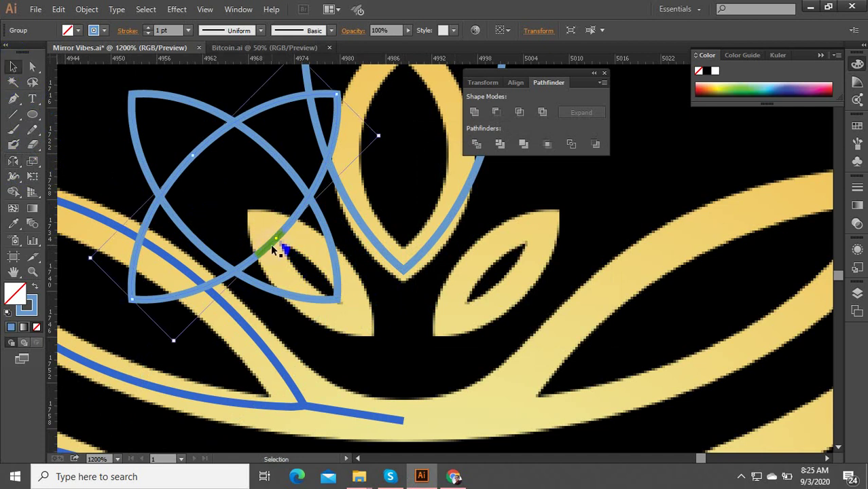
pyautogui.moveTo(270, 245); pyautogui.dragTo(595, 239)
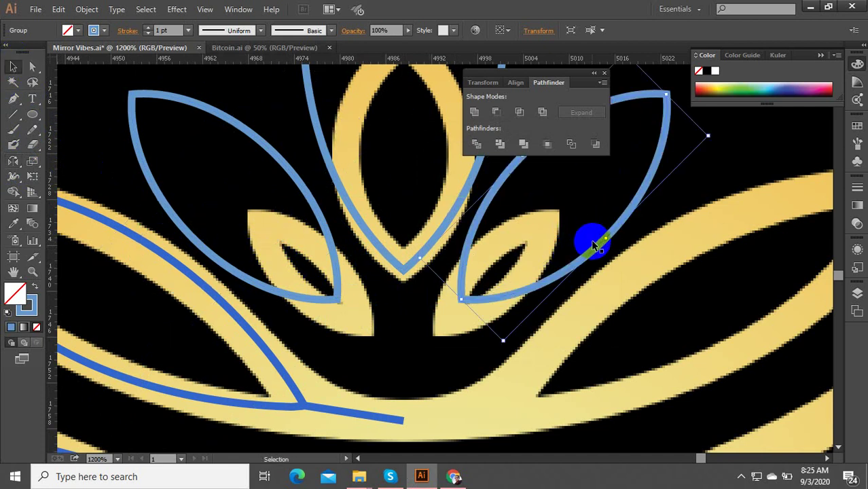
pyautogui.press('Right')
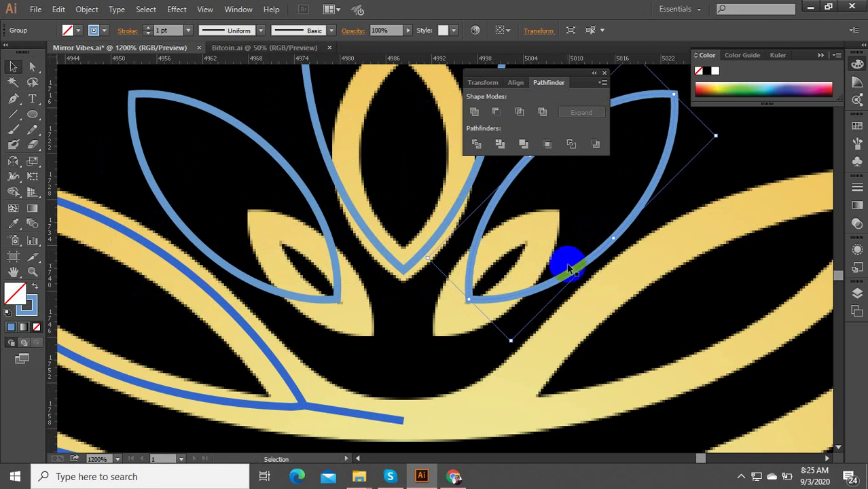
pyautogui.press('Delete')
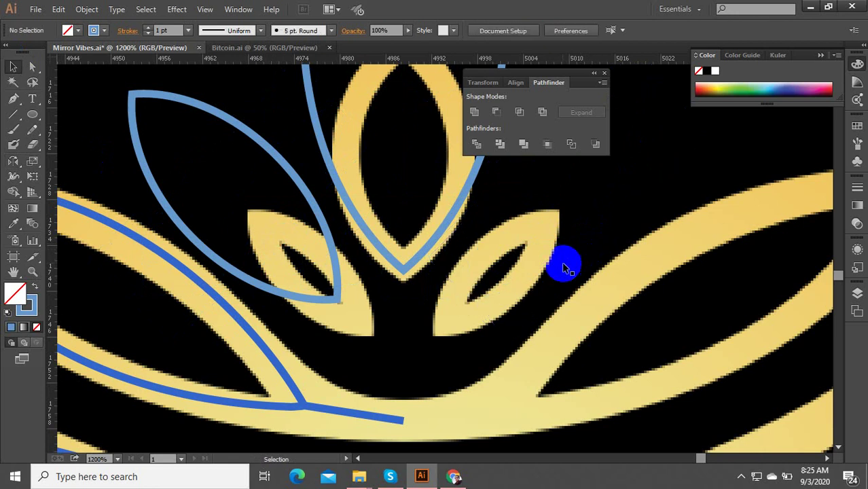
# Step: Place a vertical guide through the lower tip of the crown's centre leaf, along the logo's symmetry axis
pyautogui.moveTo(50, 346); pyautogui.dragTo(402, 278)
pyautogui.scroll(-2, 402, 279)
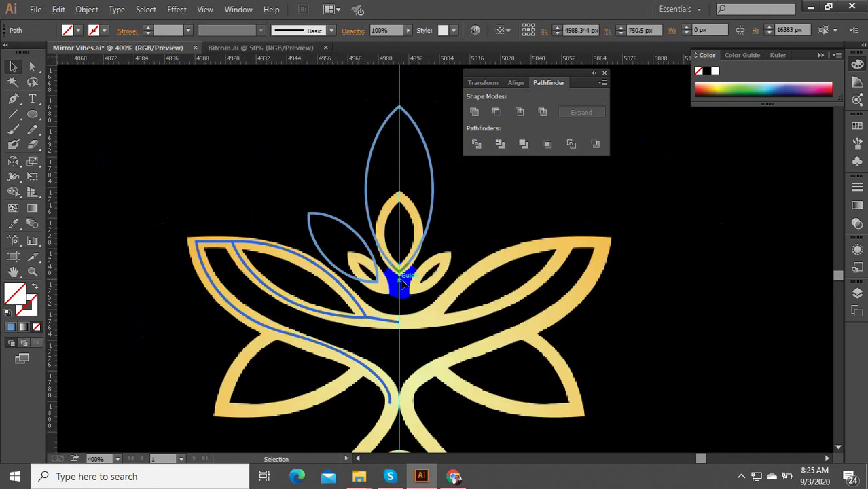
pyautogui.click(369, 373)
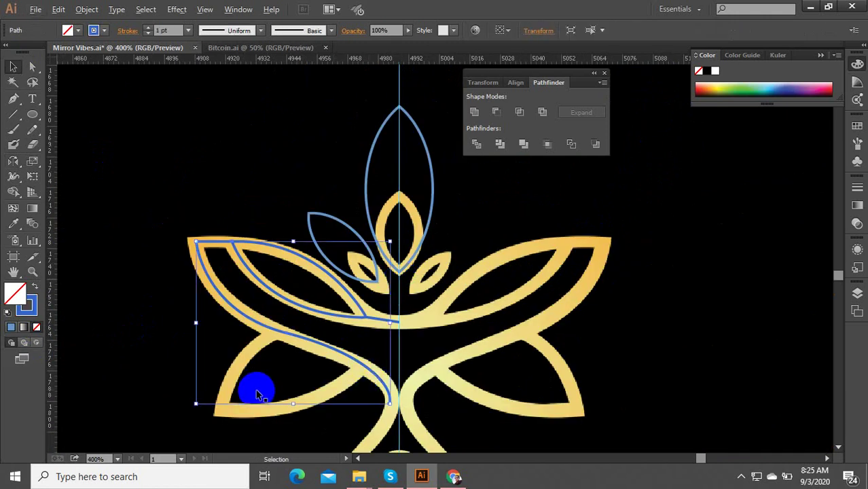
pyautogui.scroll(3, 258, 395)
pyautogui.scroll(-3, 462, 209)
# Step: Try to start tracing the lower left wing with the Pen tool while the upper wing path is selected
pyautogui.click(13, 99)
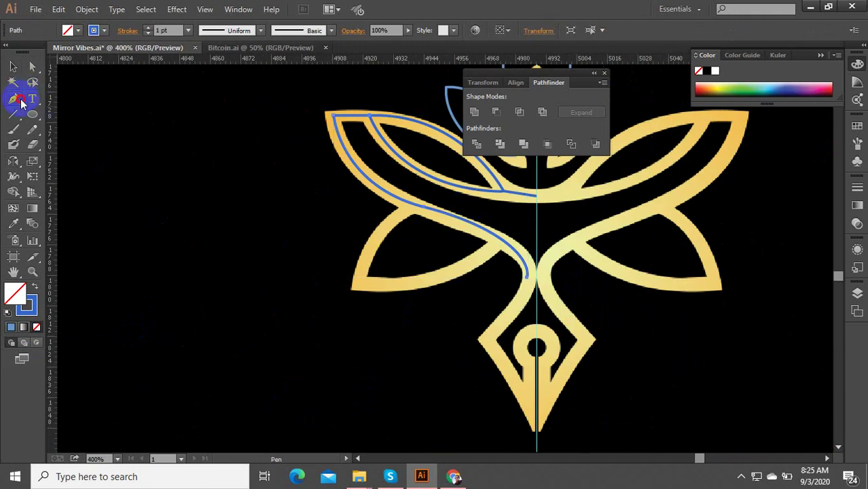
pyautogui.click(413, 206)
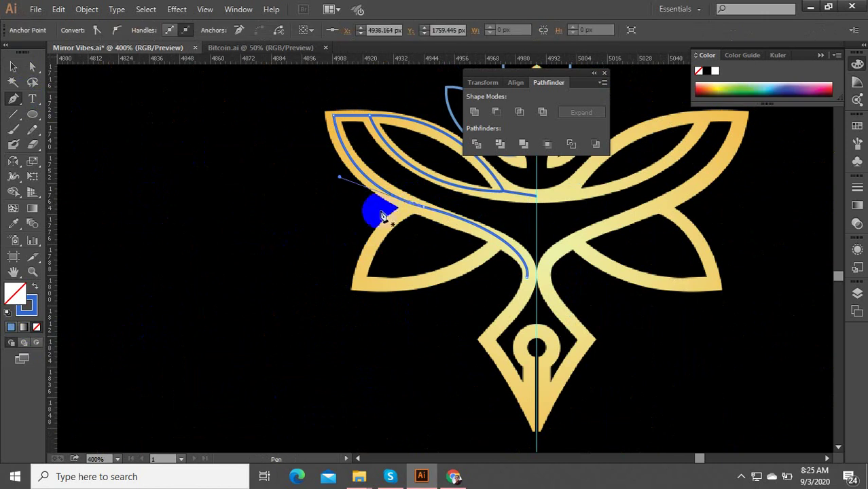
pyautogui.press('ctrl')
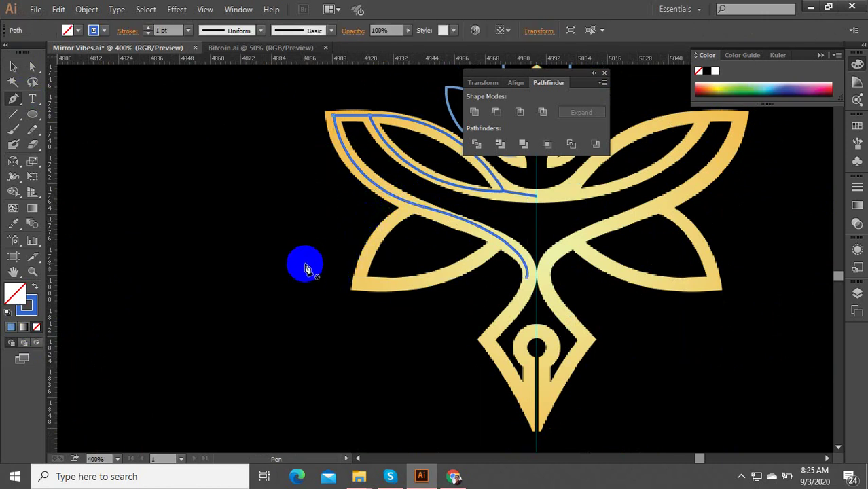
pyautogui.click(304, 244)
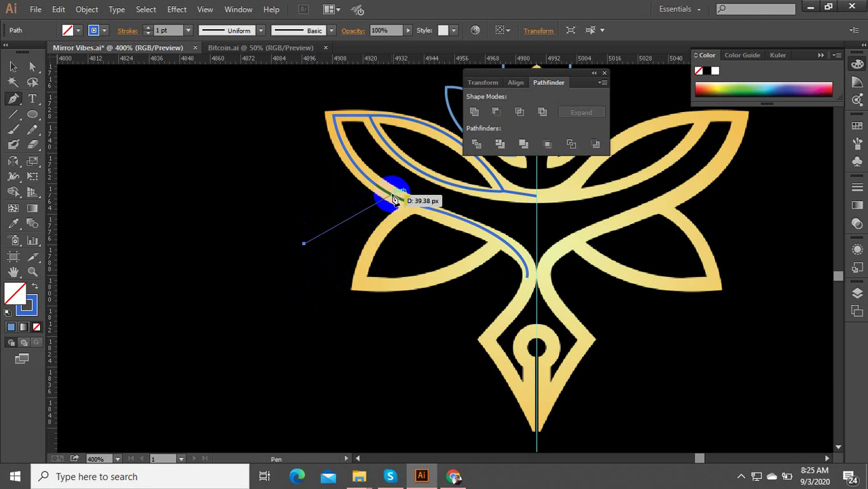
pyautogui.moveTo(404, 197); pyautogui.dragTo(475, 202)
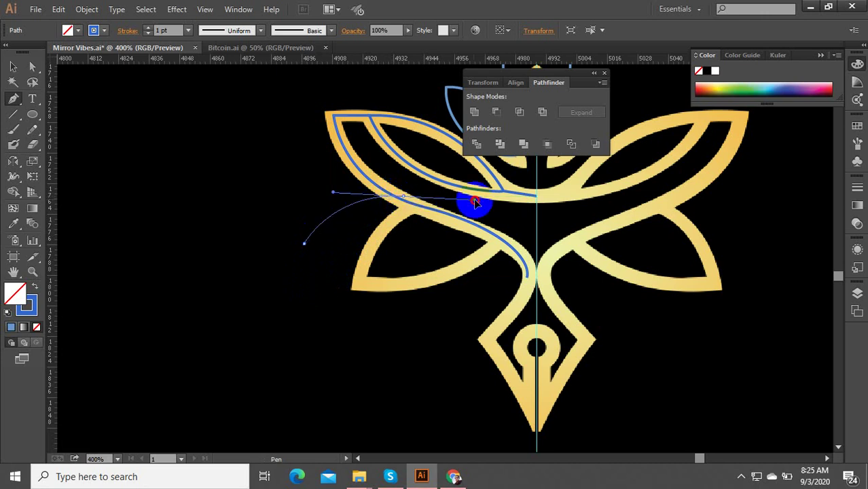
pyautogui.hotkey('ctrl', 'z')
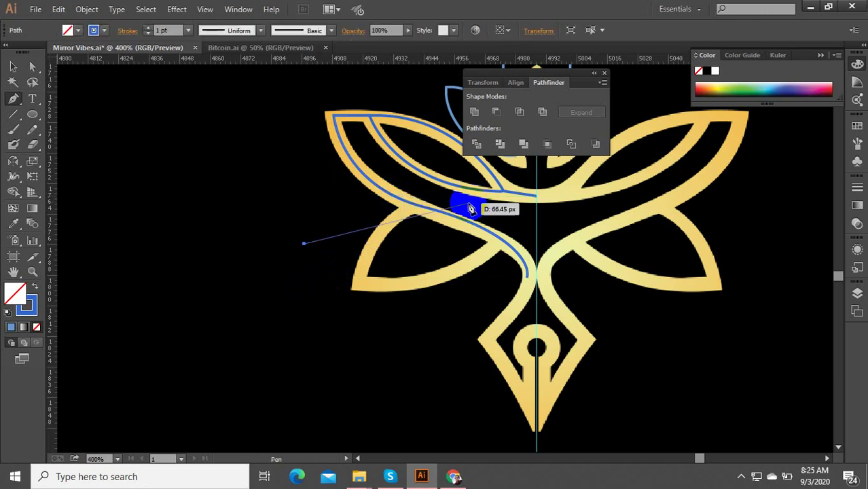
pyautogui.hotkey('ctrl', 'z')
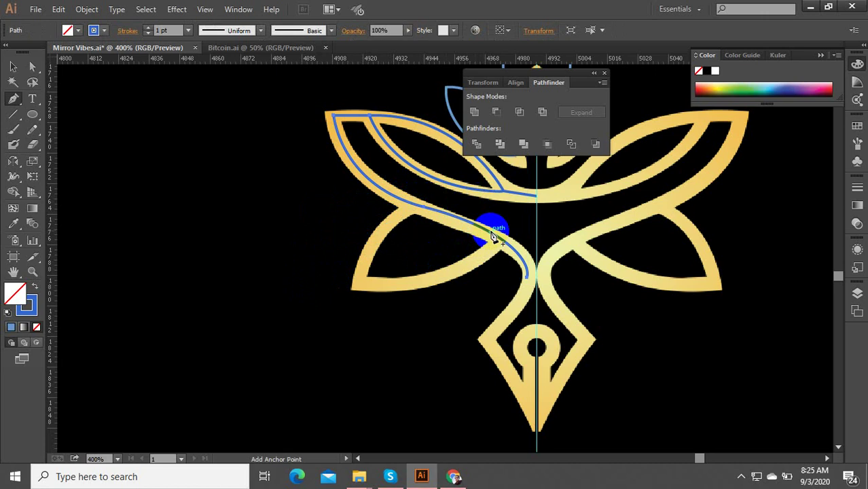
pyautogui.click(492, 236)
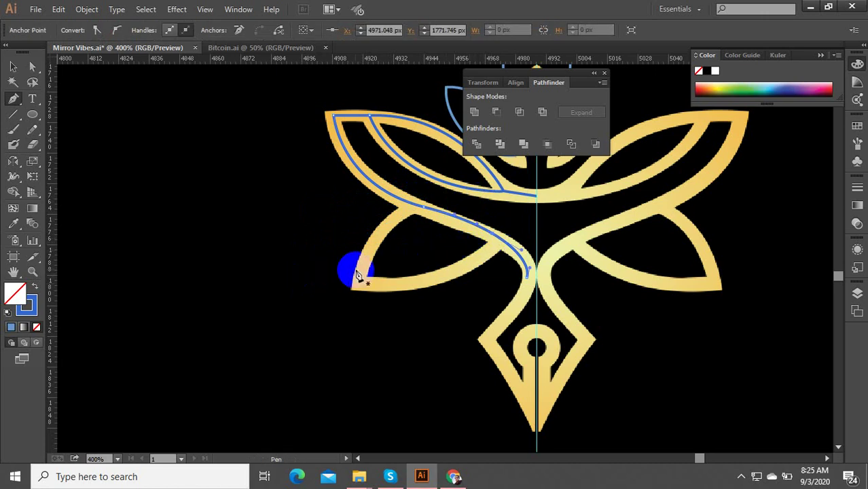
pyautogui.click(476, 246)
# Step: Trace the lower left wing with the Pen tool, curving from the upper wing trace to a corner at the outer tip and back
pyautogui.scroll(1, 485, 240)
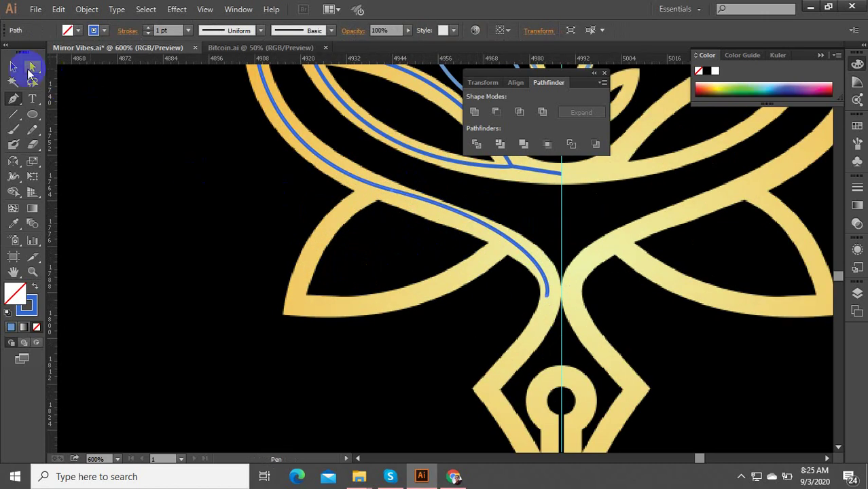
pyautogui.click(13, 66)
pyautogui.click(176, 125)
pyautogui.click(13, 99)
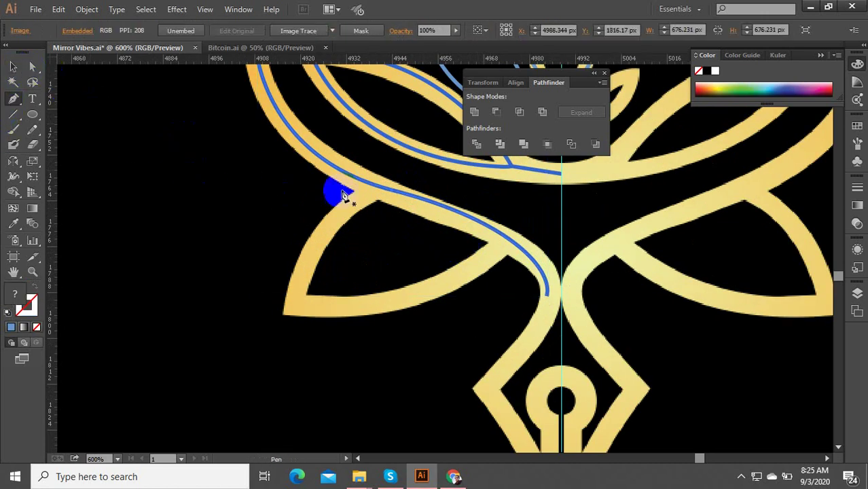
pyautogui.click(494, 234)
pyautogui.scroll(-2, 489, 286)
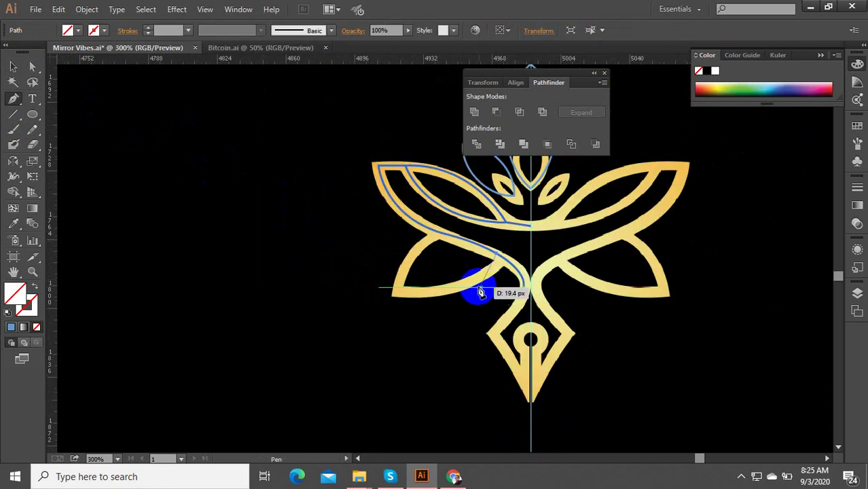
pyautogui.moveTo(371, 295); pyautogui.dragTo(272, 287)
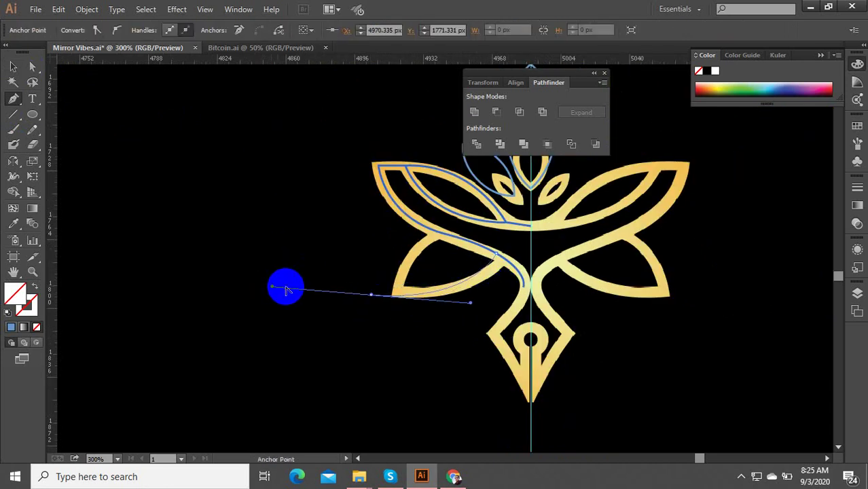
pyautogui.click(372, 296)
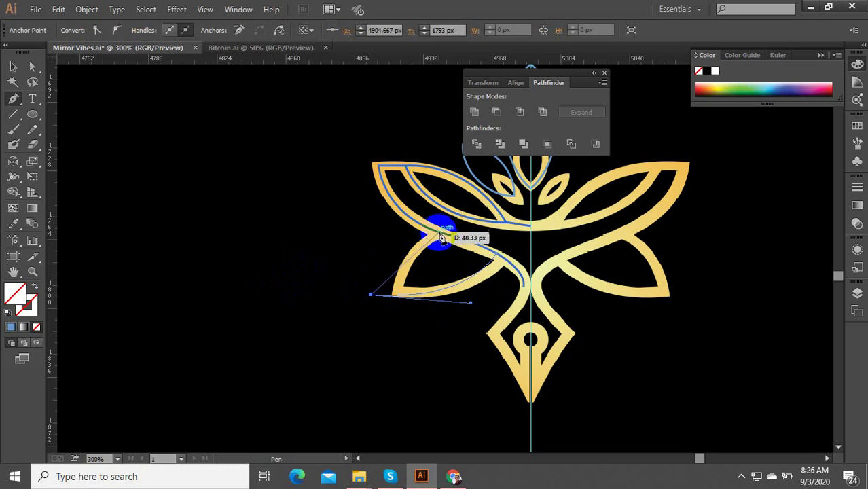
pyautogui.moveTo(441, 233); pyautogui.dragTo(499, 214)
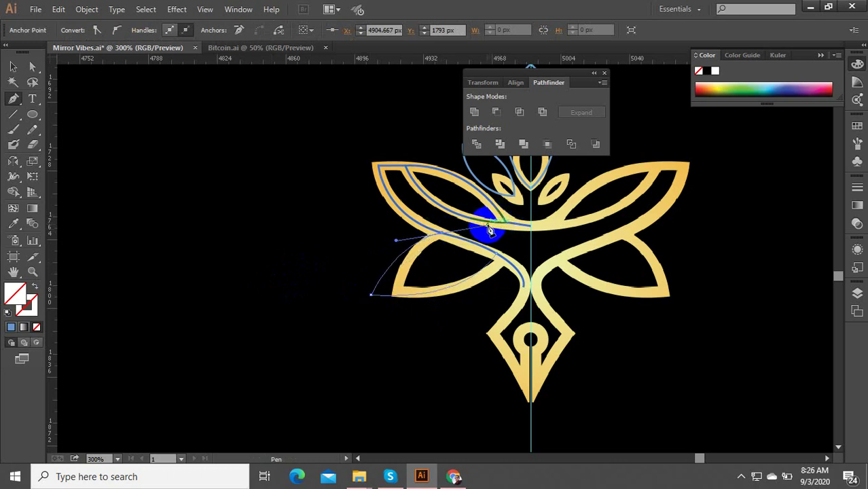
pyautogui.moveTo(489, 231); pyautogui.dragTo(9, 118)
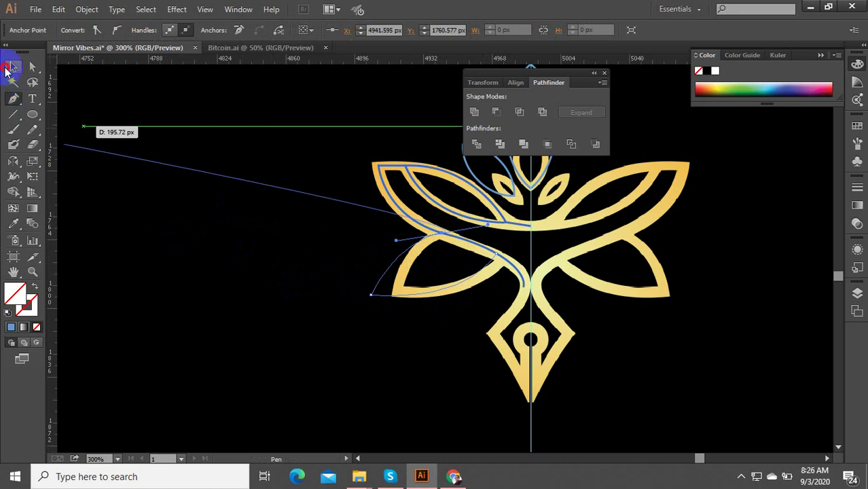
# Step: Copy the upper wing trace's blue stroke onto the lower left wing path with the Eyedropper
pyautogui.click(12, 67)
pyautogui.click(15, 226)
pyautogui.scroll(2, 380, 216)
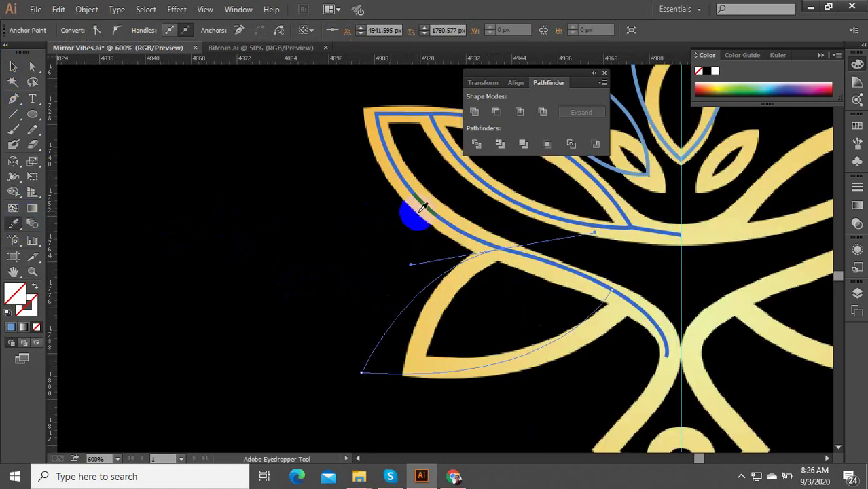
pyautogui.click(439, 205)
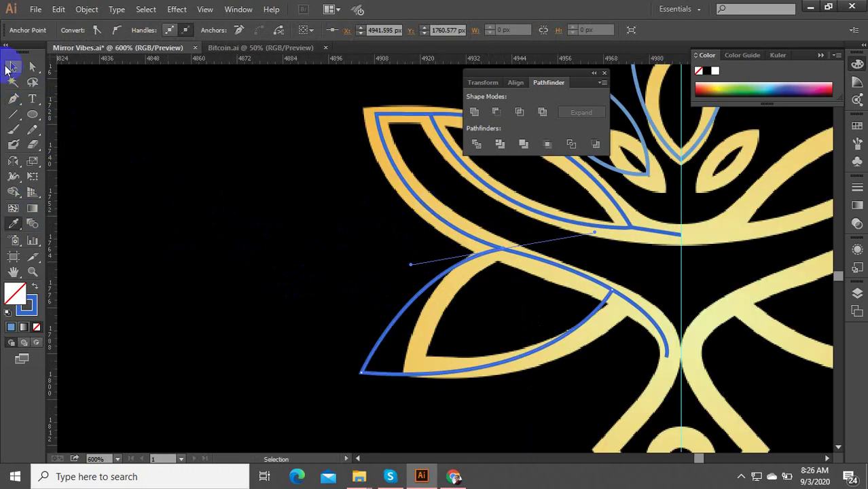
# Step: Select the left wing traces together with the crown's centre leaf and left leaf
pyautogui.click(12, 64)
pyautogui.scroll(-1, 290, 256)
pyautogui.scroll(3, 510, 231)
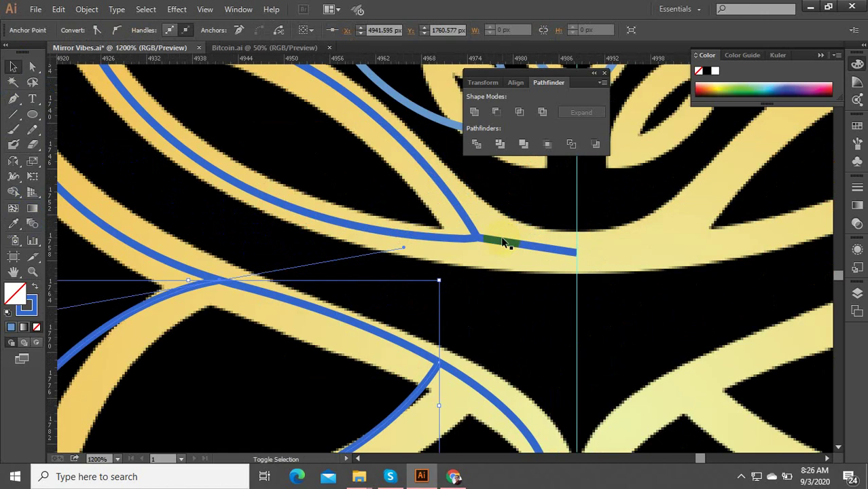
pyautogui.keyDown('shift'); pyautogui.click(482, 240); pyautogui.keyUp('shift')
pyautogui.keyDown('shift'); pyautogui.click(488, 240); pyautogui.keyUp('shift')
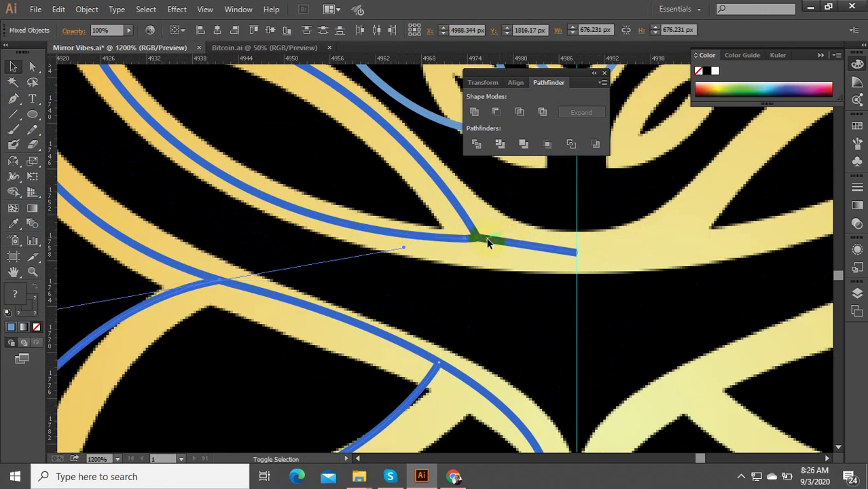
pyautogui.scroll(-2, 489, 250)
pyautogui.scroll(-1, 491, 253)
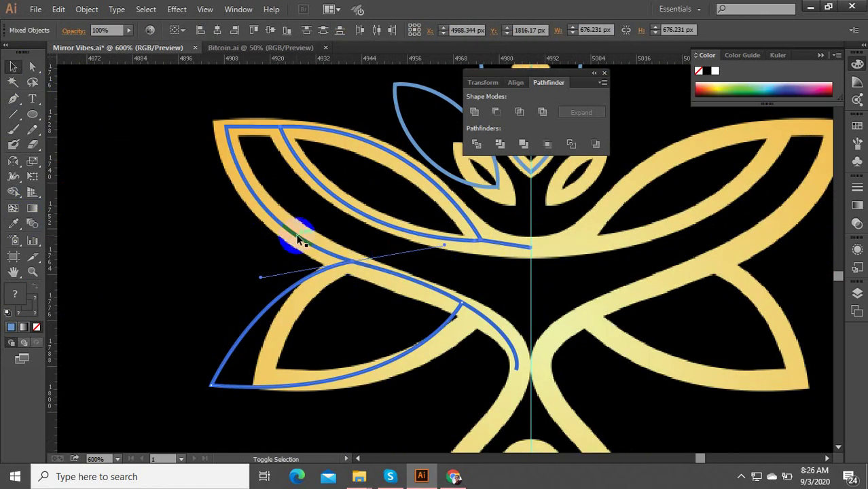
pyautogui.click(239, 258)
pyautogui.scroll(-1, 272, 281)
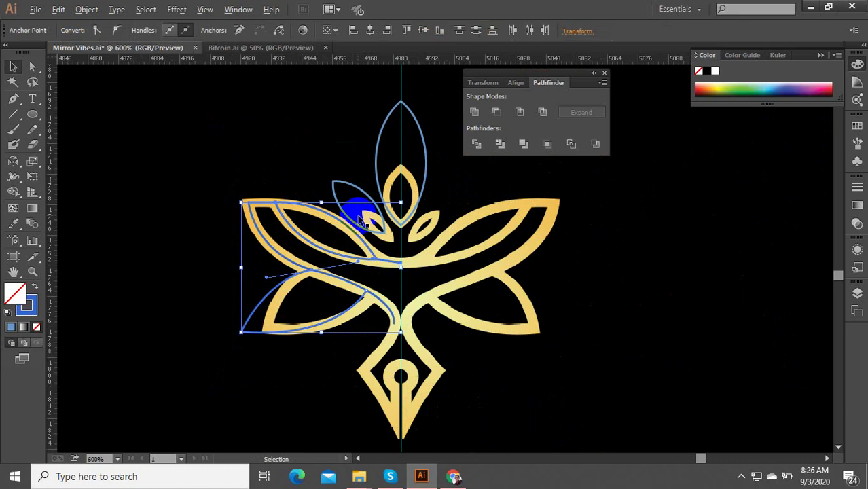
pyautogui.scroll(2, 405, 253)
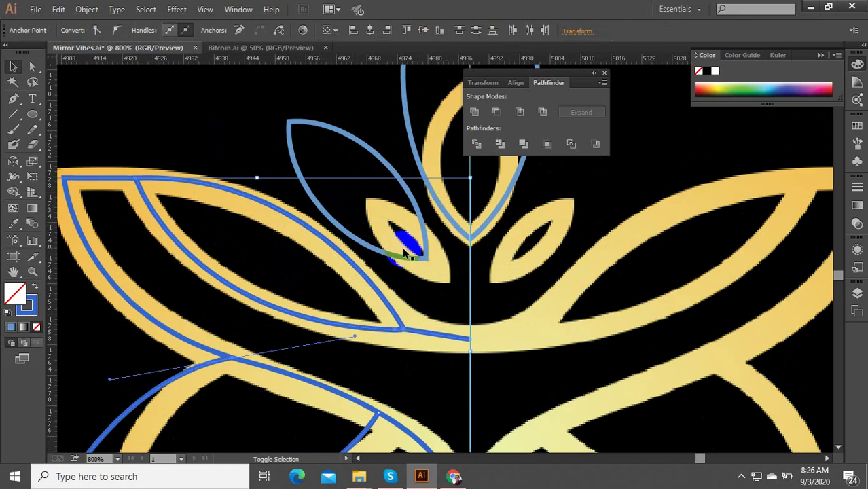
pyautogui.keyDown('shift'); pyautogui.click(457, 230); pyautogui.keyUp('shift')
pyautogui.scroll(-1, 458, 230)
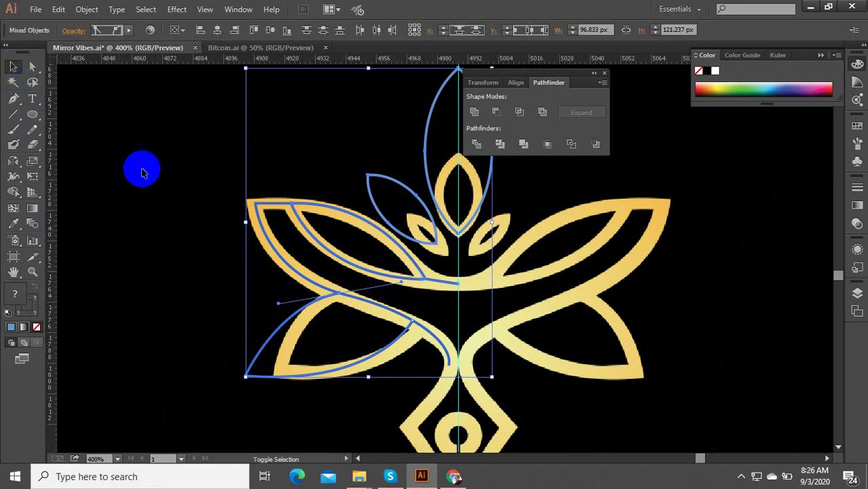
pyautogui.scroll(-5, 320, 271)
pyautogui.scroll(5, 354, 275)
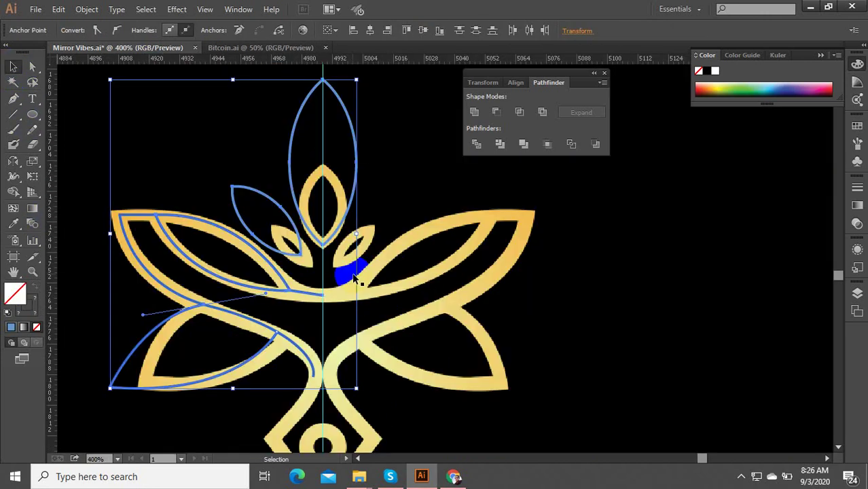
pyautogui.scroll(-3, 225, 243)
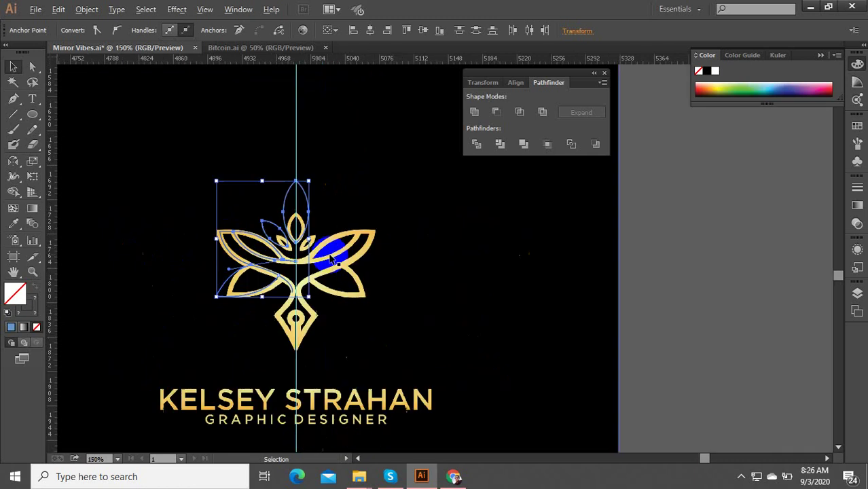
# Step: Select all traced wing paths, the crown leaves and the vertical guide, leaving out the black reference image
pyautogui.moveTo(722, 340); pyautogui.dragTo(197, 170)
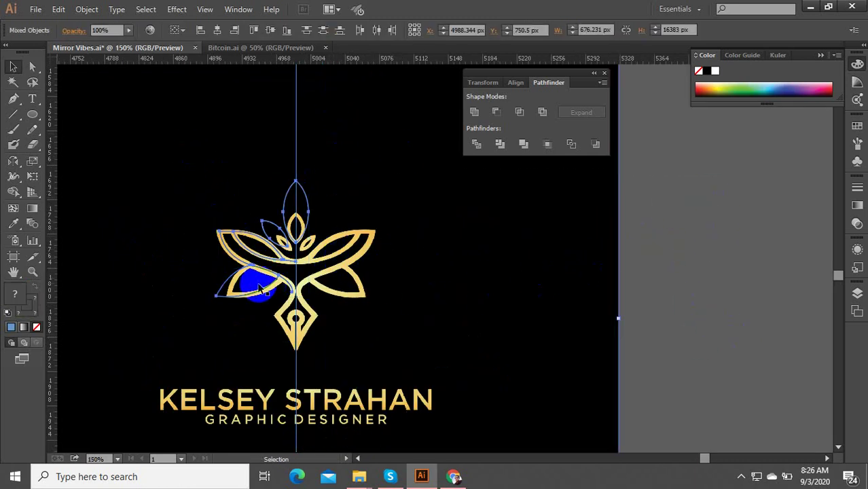
pyautogui.keyDown('shift'); pyautogui.click(618, 292); pyautogui.keyUp('shift')
pyautogui.keyDown('shift'); pyautogui.click(617, 295); pyautogui.keyUp('shift')
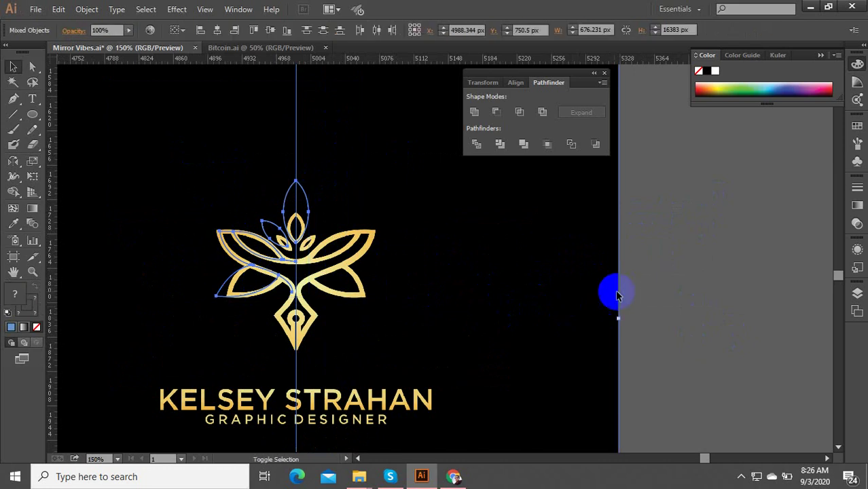
pyautogui.keyDown('shift'); pyautogui.click(619, 270); pyautogui.keyUp('shift')
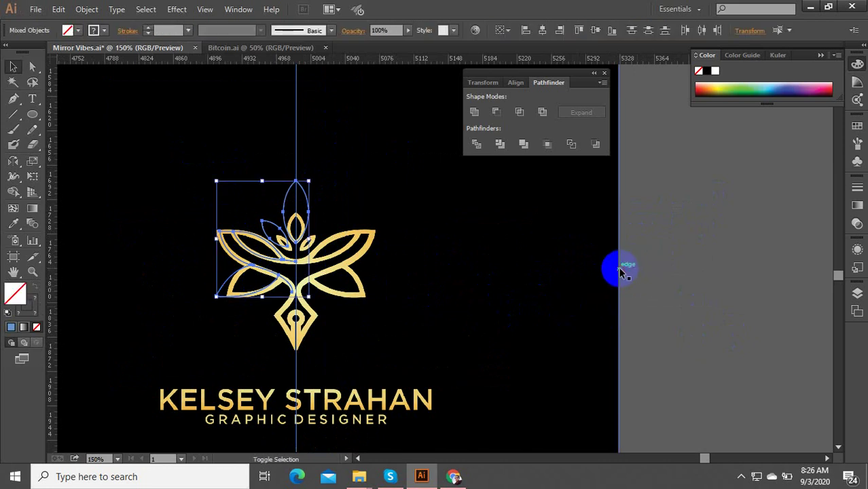
# Step: Set the stroke weight of the selected paths to 3 pt
pyautogui.click(175, 28)
pyautogui.write('2')
pyautogui.press('Return')
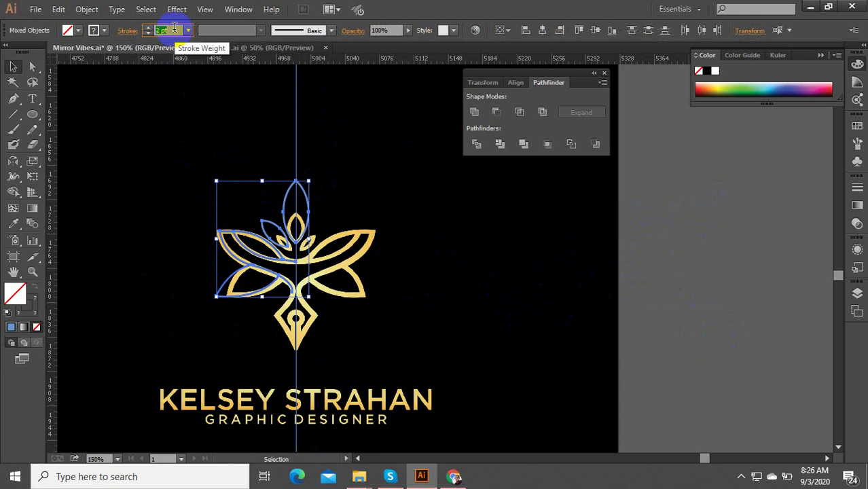
pyautogui.write('4')
pyautogui.press('Return')
pyautogui.write('3')
pyautogui.press('Return')
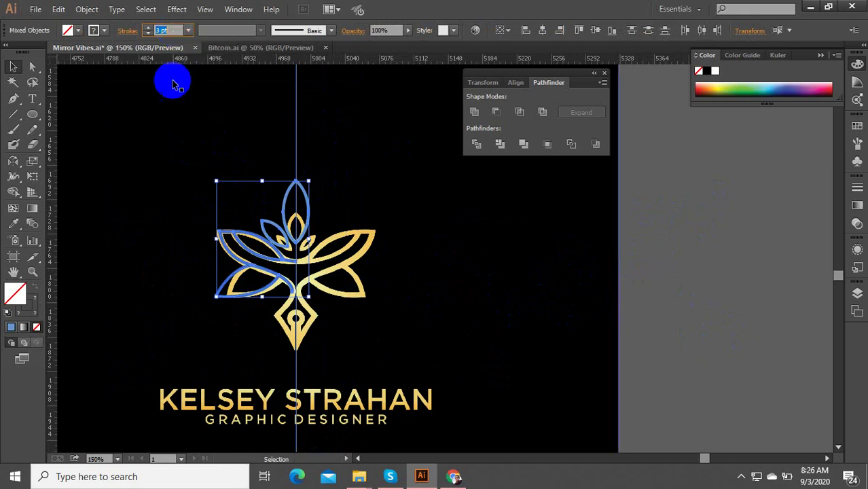
# Step: Reflect a copy of the traced half across the vertical axis and place it so both centre leaves coincide
pyautogui.scroll(3, 236, 240)
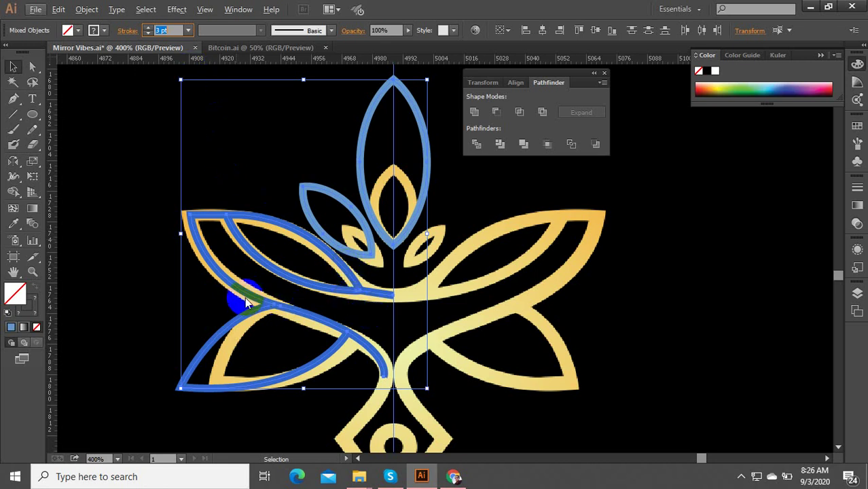
pyautogui.click(14, 161)
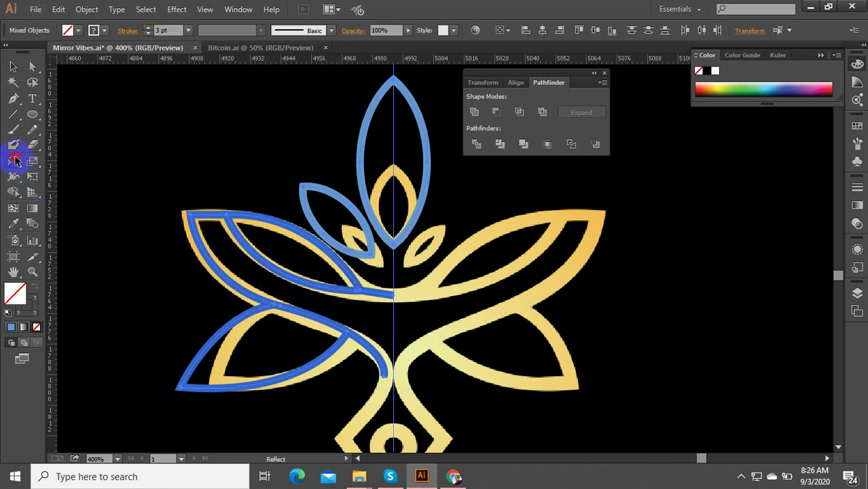
pyautogui.keyDown('alt'); pyautogui.click(198, 233); pyautogui.keyUp('alt')
pyautogui.click(449, 195)
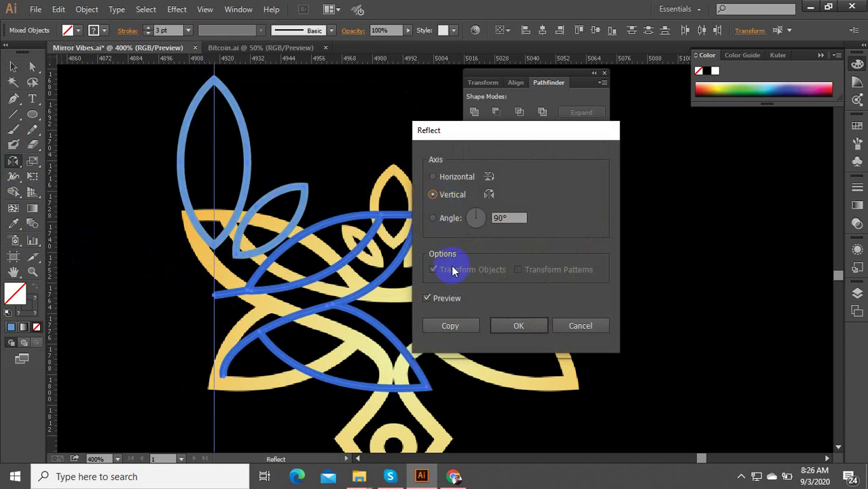
pyautogui.click(450, 327)
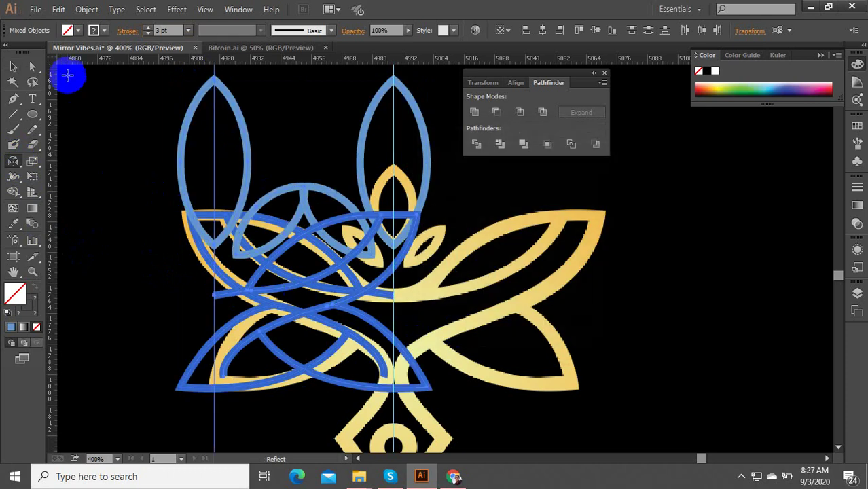
pyautogui.click(13, 66)
pyautogui.moveTo(219, 161); pyautogui.dragTo(396, 143)
# Step: Move the black reference image out from behind the mirrored tracing to the empty canvas on its right
pyautogui.scroll(-6, 393, 260)
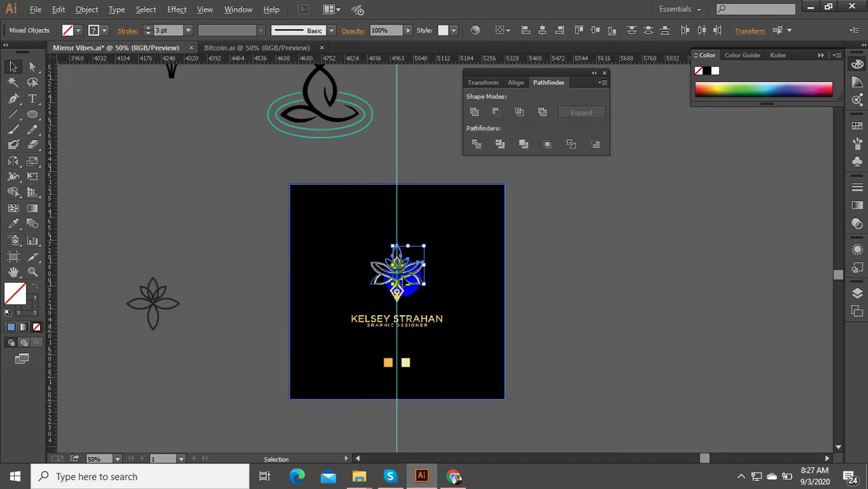
pyautogui.scroll(2, 454, 302)
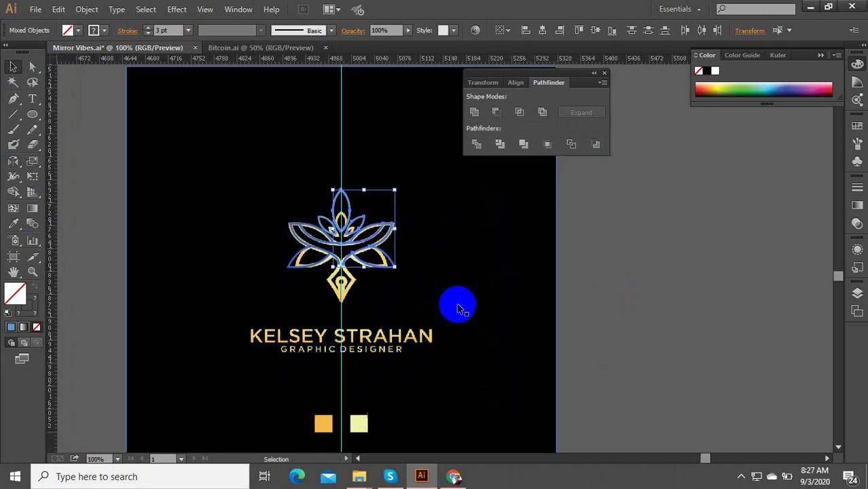
pyautogui.moveTo(533, 316); pyautogui.dragTo(372, 383)
pyautogui.scroll(-3, 372, 384)
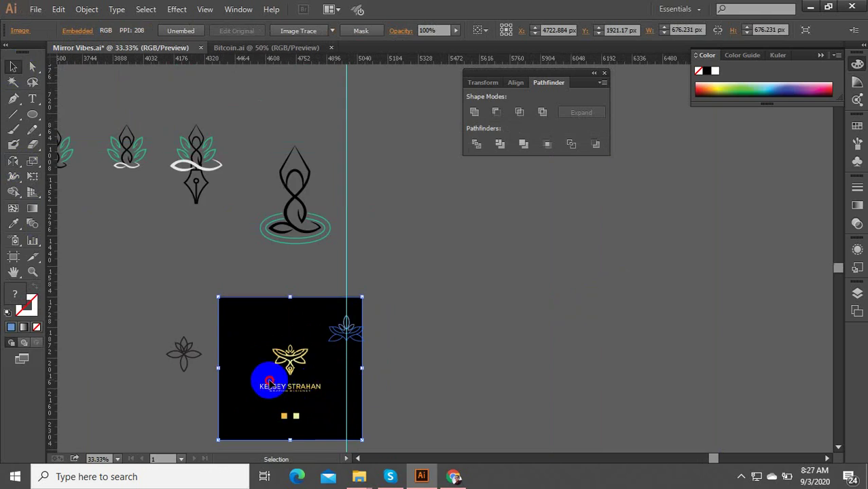
pyautogui.moveTo(266, 368); pyautogui.dragTo(484, 368)
pyautogui.scroll(3, 365, 353)
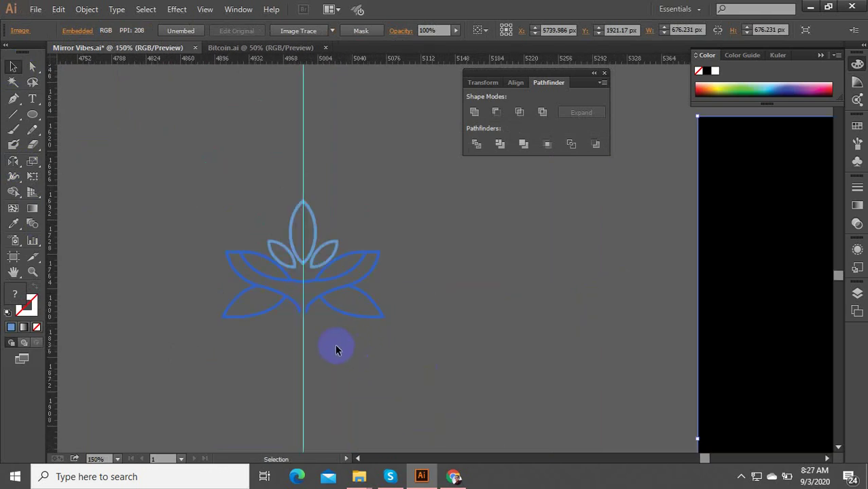
# Step: Delete the vertical guide running through the centre of the mirrored tracing
pyautogui.scroll(4, 337, 347)
pyautogui.click(246, 361)
pyautogui.scroll(-3, 372, 352)
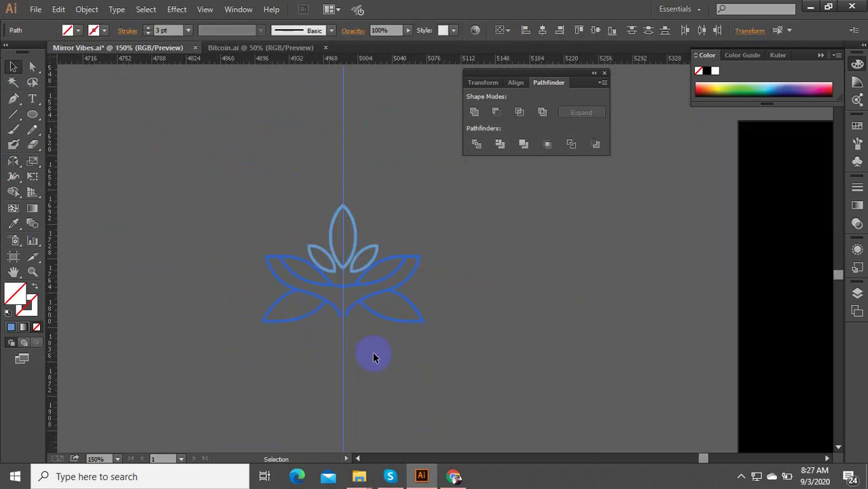
pyautogui.scroll(3, 351, 346)
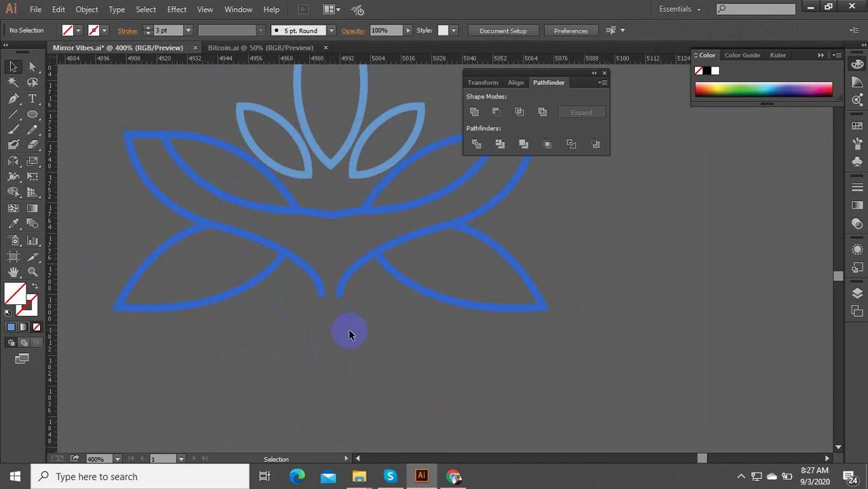
pyautogui.scroll(-4, 363, 330)
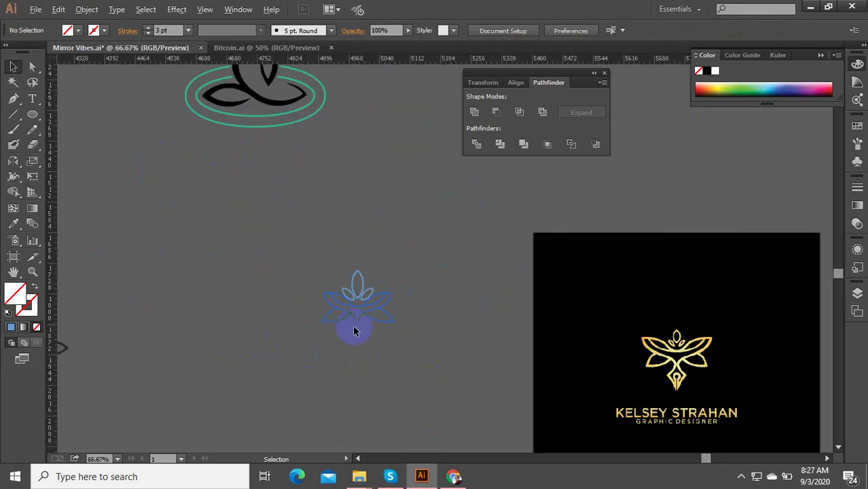
# Step: Ungroup the meditating figure and place its black swirl and green rings beneath the blue lotus tracing
pyautogui.click(269, 98)
pyautogui.rightClick(266, 99)
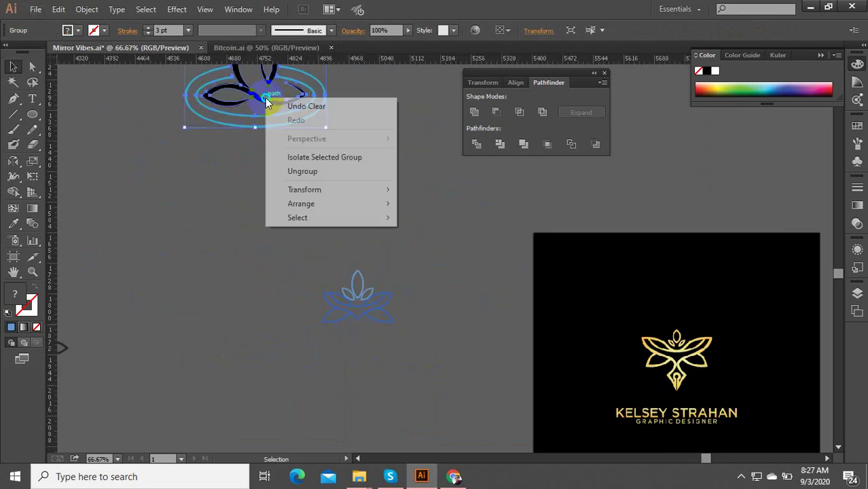
pyautogui.click(299, 172)
pyautogui.click(279, 102)
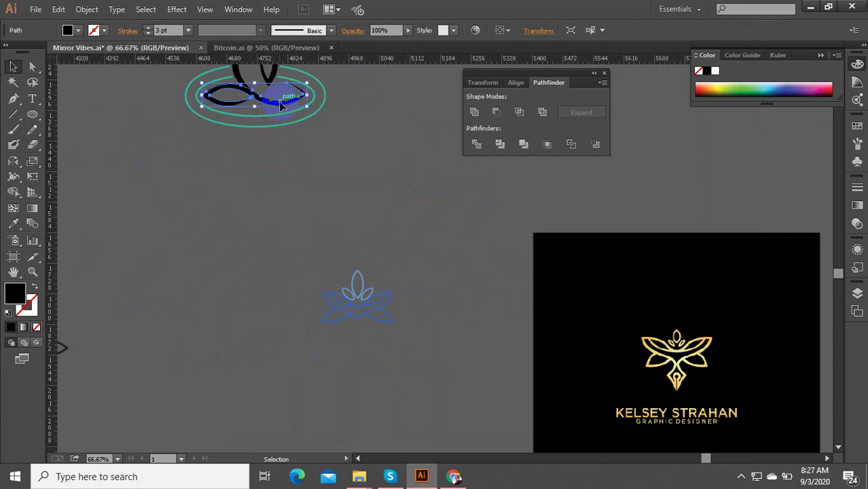
pyautogui.moveTo(294, 161); pyautogui.dragTo(367, 362)
pyautogui.scroll(3, 372, 331)
pyautogui.click(489, 291)
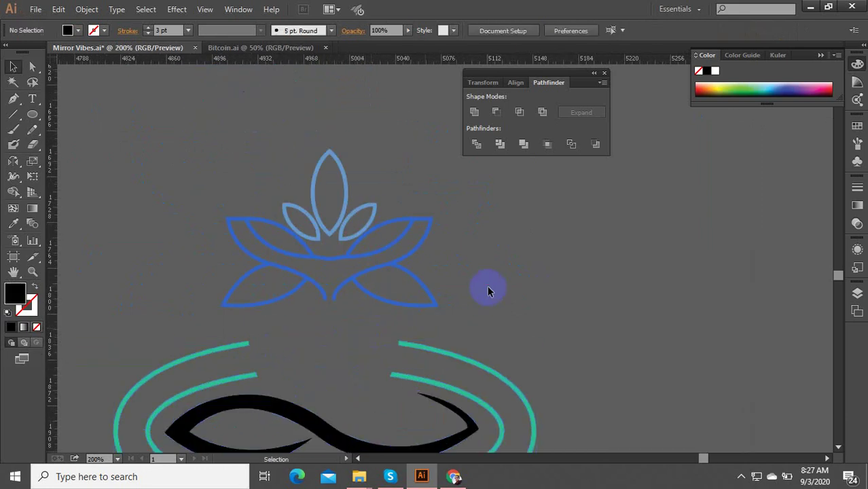
# Step: Scale the blue lotus up from its centre to nearly the outer green ring's width and raise it above the rings
pyautogui.scroll(-2, 472, 284)
pyautogui.moveTo(374, 272); pyautogui.dragTo(357, 299)
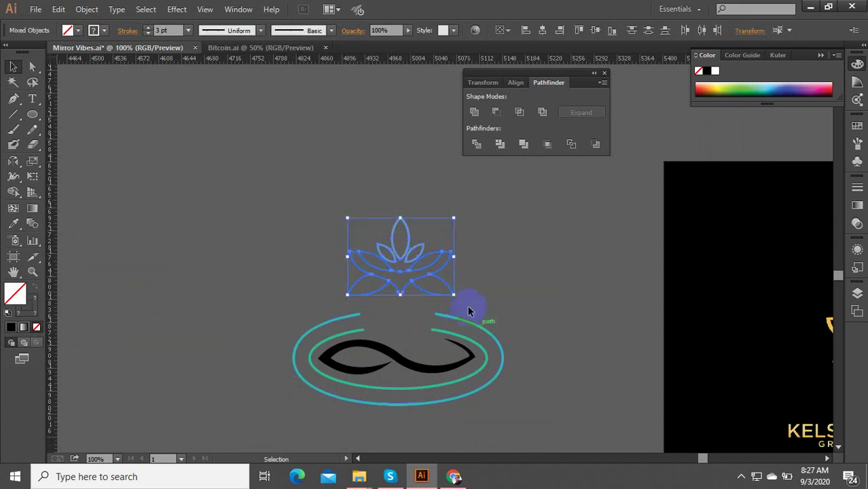
pyautogui.moveTo(453, 295); pyautogui.dragTo(520, 330)
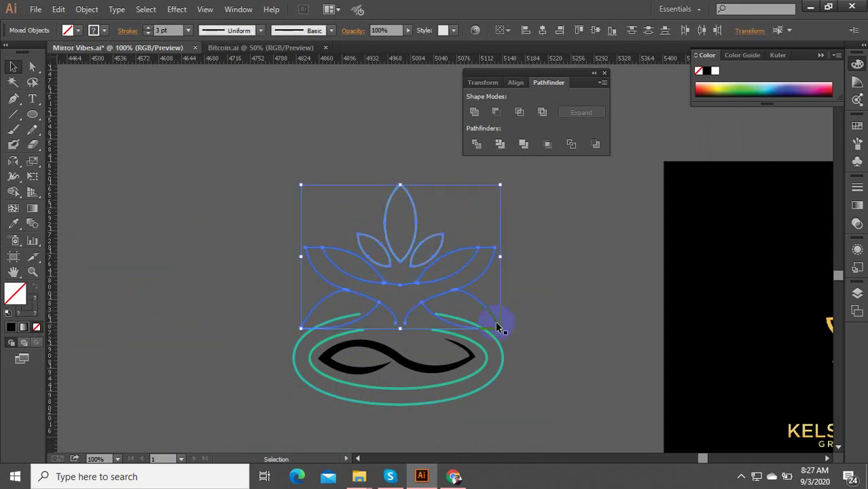
pyautogui.moveTo(408, 320); pyautogui.dragTo(407, 286)
pyautogui.click(345, 310)
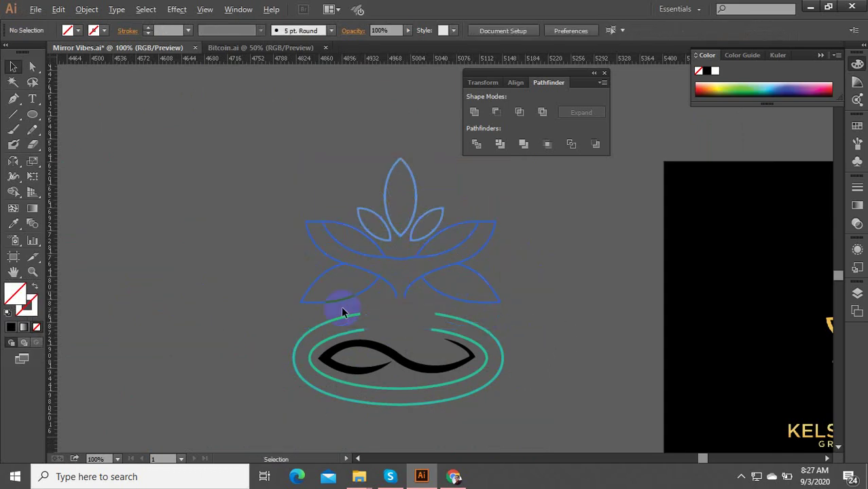
# Step: Extend the left wing path's lower end straight down to the black swirl with the Pen tool
pyautogui.scroll(2, 345, 310)
pyautogui.click(439, 265)
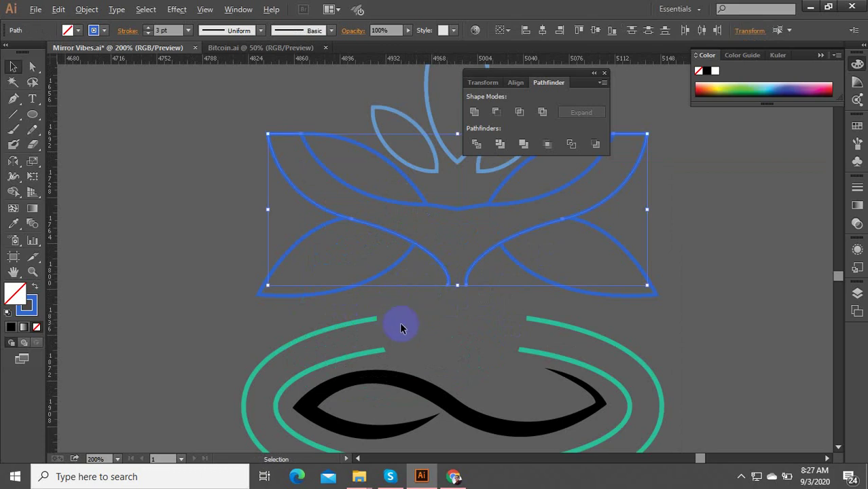
pyautogui.scroll(-1, 419, 329)
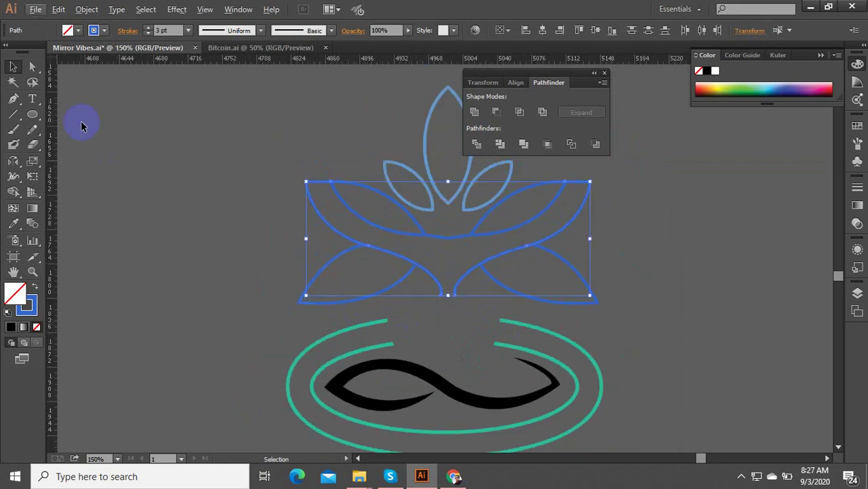
pyautogui.click(450, 296)
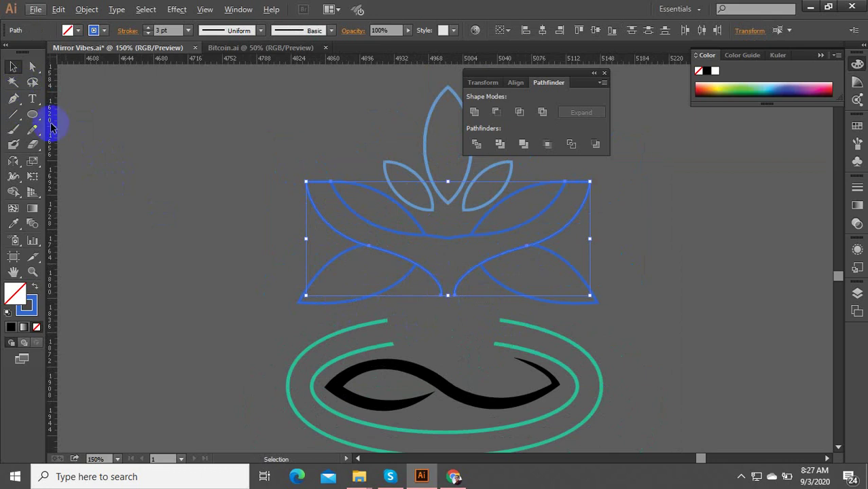
pyautogui.click(13, 98)
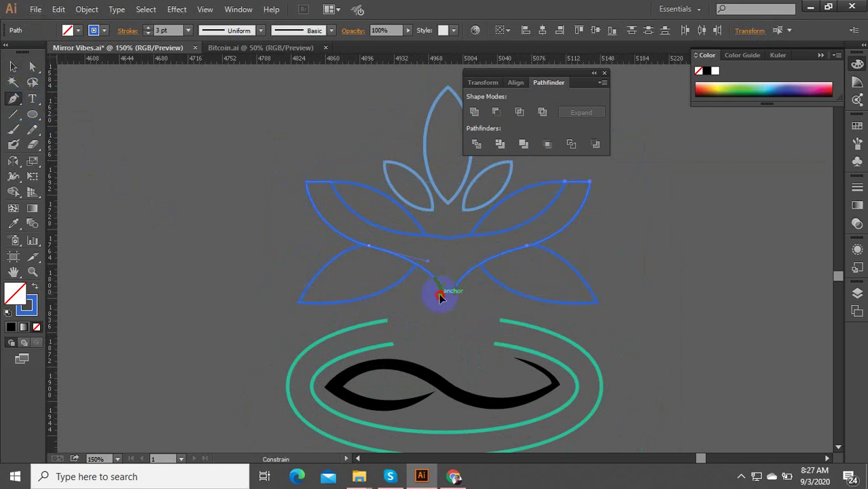
pyautogui.moveTo(441, 299); pyautogui.dragTo(9, 68)
pyautogui.click(13, 66)
pyautogui.click(415, 287)
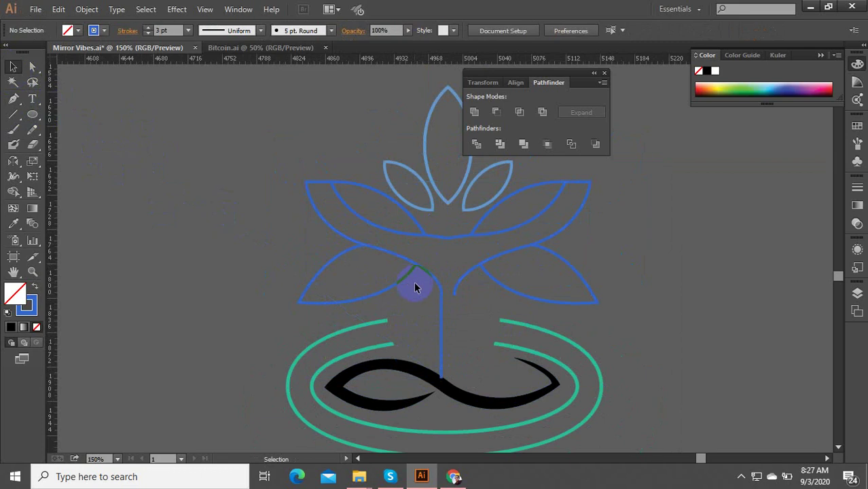
# Step: Extend the right wing path's lower end straight down to the black swirl with the Pen tool
pyautogui.click(13, 100)
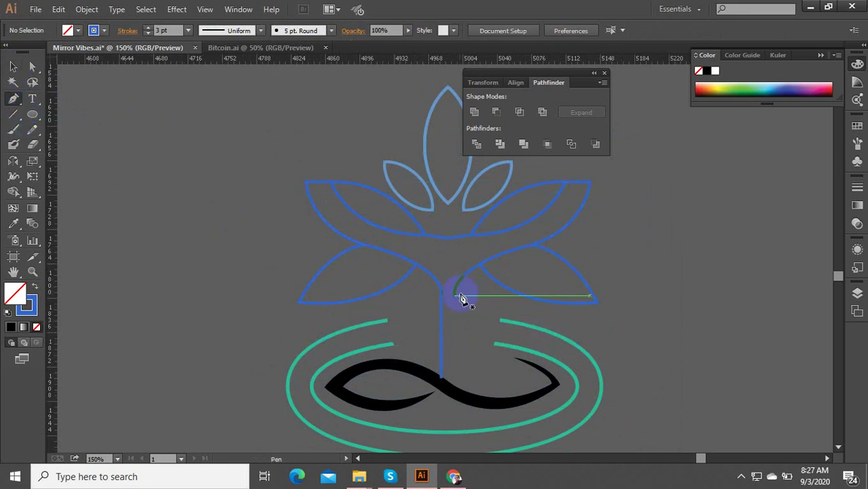
pyautogui.moveTo(457, 300); pyautogui.dragTo(250, 228)
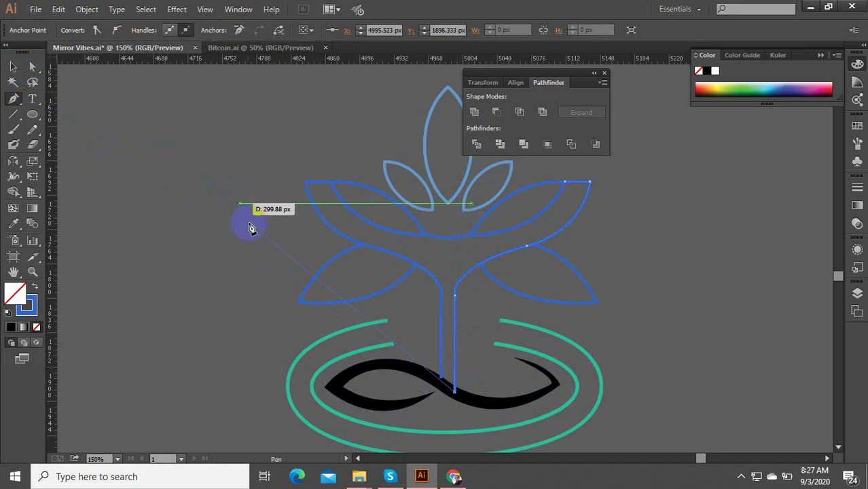
pyautogui.click(12, 67)
pyautogui.click(95, 118)
# Step: Smooth the corner where the left inner petal meets the central V-shaped line with the Smooth tool
pyautogui.scroll(4, 445, 216)
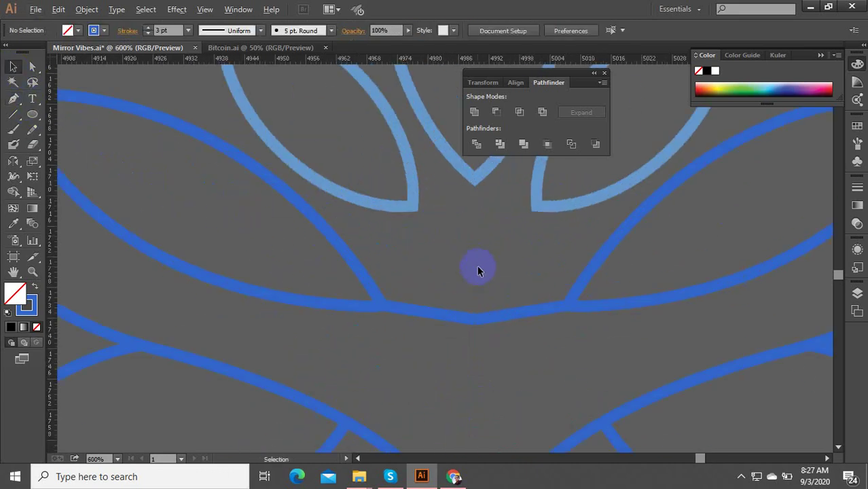
pyautogui.scroll(2, 478, 271)
pyautogui.hotkey('ctrl', 's')
pyautogui.click(483, 359)
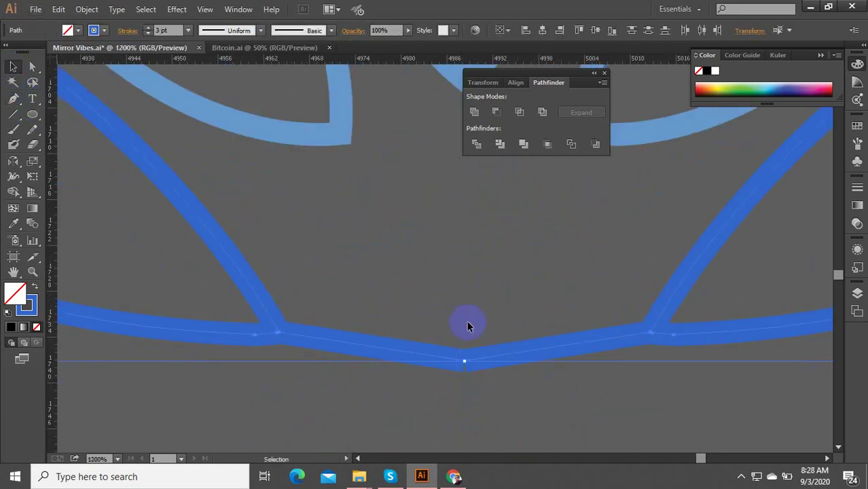
pyautogui.moveTo(32, 129); pyautogui.dragTo(79, 146)
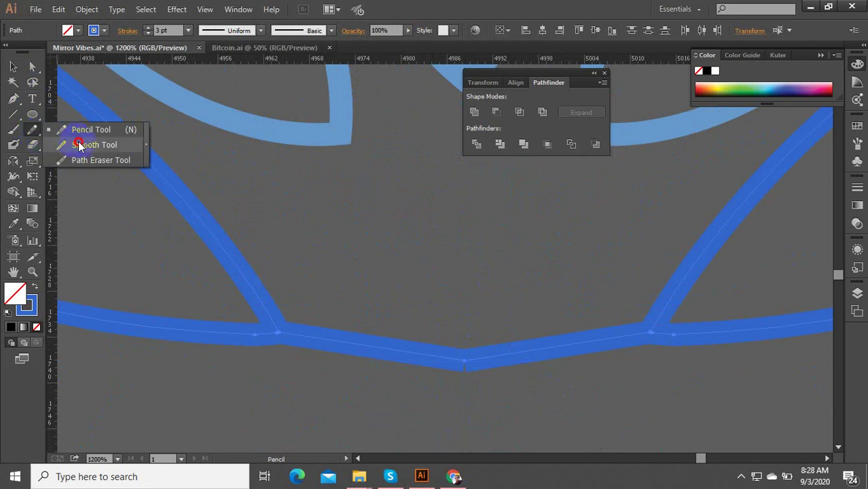
pyautogui.click(78, 145)
pyautogui.moveTo(259, 329); pyautogui.dragTo(293, 330)
pyautogui.moveTo(207, 332)
pyautogui.mouseDown()
pyautogui.moveTo(489, 362)
pyautogui.moveTo(336, 332)
pyautogui.moveTo(536, 360)
pyautogui.moveTo(625, 350)
pyautogui.moveTo(679, 320)
pyautogui.moveTo(632, 337)
pyautogui.moveTo(665, 305)
pyautogui.moveTo(382, 329)
pyautogui.mouseUp()
pyautogui.click(13, 68)
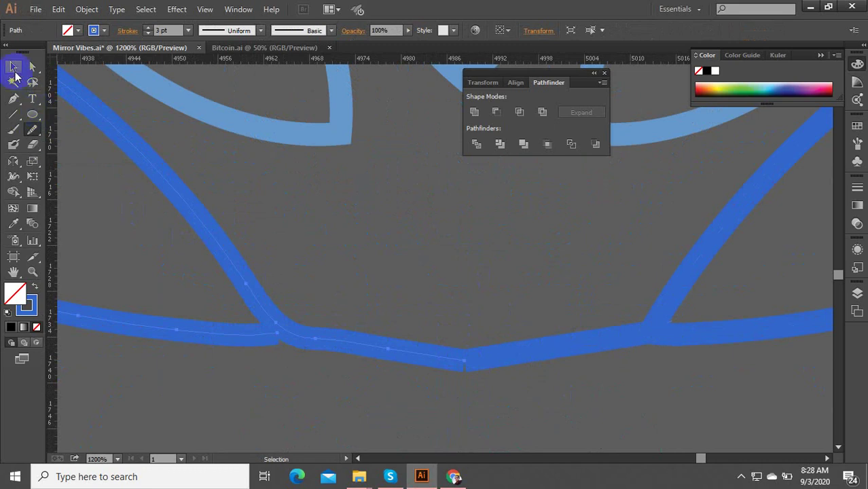
# Step: Try to shift the end anchor of the left inner petal's lower edge into the smoothed junction
pyautogui.click(537, 370)
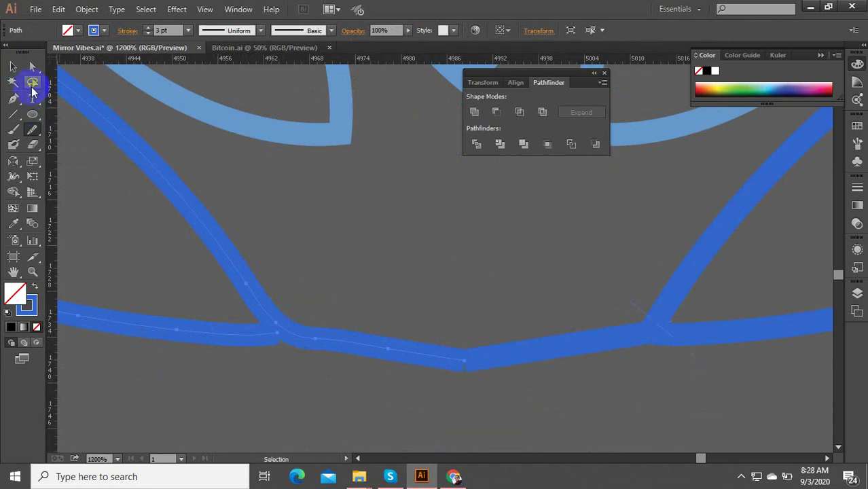
pyautogui.click(277, 367)
pyautogui.scroll(4, 272, 337)
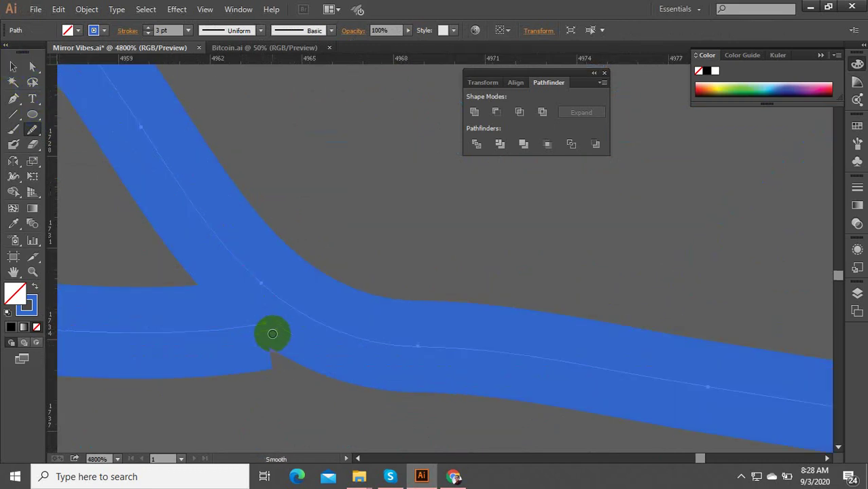
pyautogui.click(32, 66)
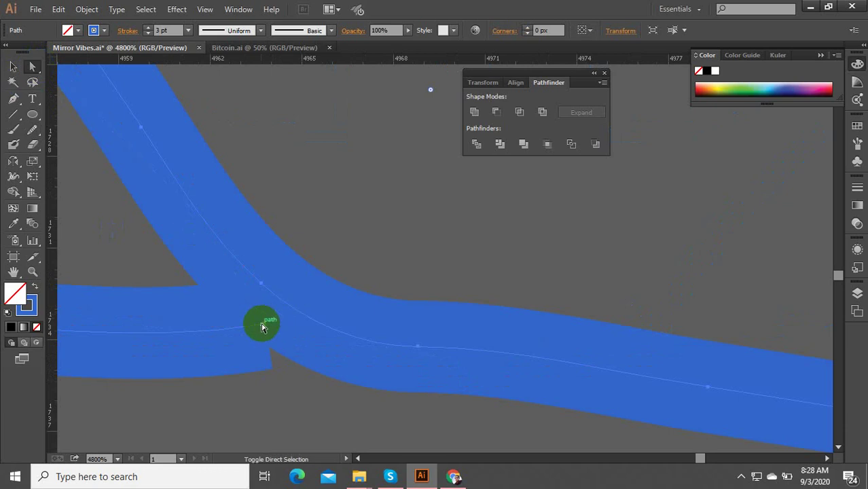
pyautogui.moveTo(263, 324); pyautogui.dragTo(303, 313)
pyautogui.hotkey('ctrl', 'z')
# Step: Smooth the left inner petal's junction anchors and the adjoining central line further with the Smooth tool
pyautogui.scroll(-3, 376, 316)
pyautogui.click(351, 257)
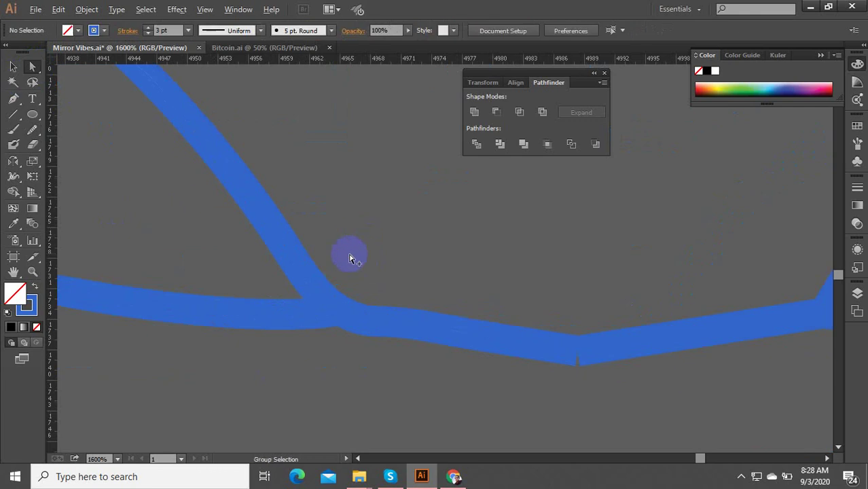
pyautogui.scroll(-2, 346, 266)
pyautogui.moveTo(337, 270); pyautogui.dragTo(362, 306)
pyautogui.scroll(3, 356, 306)
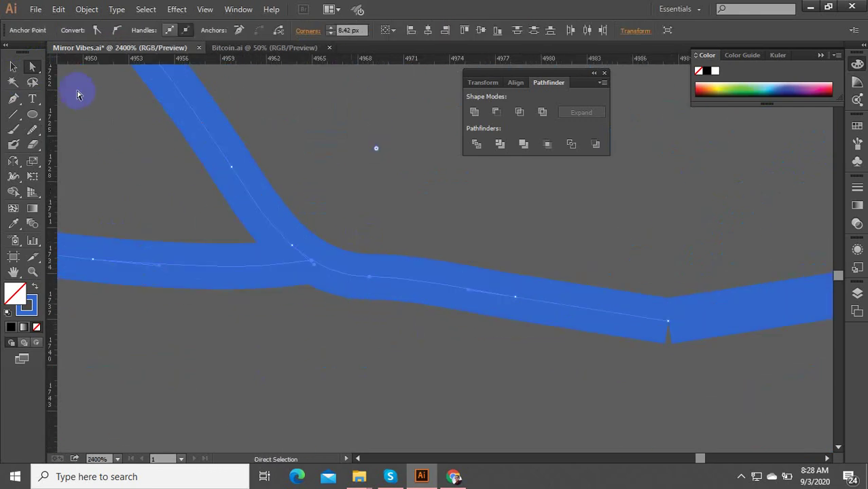
pyautogui.moveTo(42, 139)
pyautogui.mouseDown()
pyautogui.moveTo(39, 131)
pyautogui.moveTo(98, 144)
pyautogui.mouseUp()
pyautogui.moveTo(312, 263)
pyautogui.mouseDown()
pyautogui.moveTo(381, 277)
pyautogui.moveTo(357, 281)
pyautogui.moveTo(528, 293)
pyautogui.moveTo(452, 297)
pyautogui.moveTo(422, 291)
pyautogui.moveTo(537, 301)
pyautogui.moveTo(450, 299)
pyautogui.moveTo(404, 284)
pyautogui.moveTo(526, 306)
pyautogui.moveTo(417, 281)
pyautogui.moveTo(393, 287)
pyautogui.mouseUp()
pyautogui.hotkey('ctrl', '-')
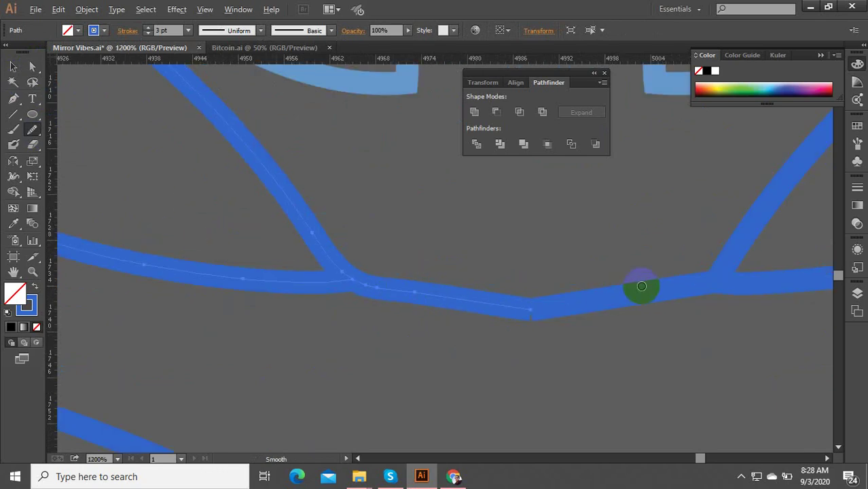
# Step: Smooth the right inner petal's junction and its line towards the centre with the Smooth tool
pyautogui.click(13, 66)
pyautogui.scroll(3, 741, 308)
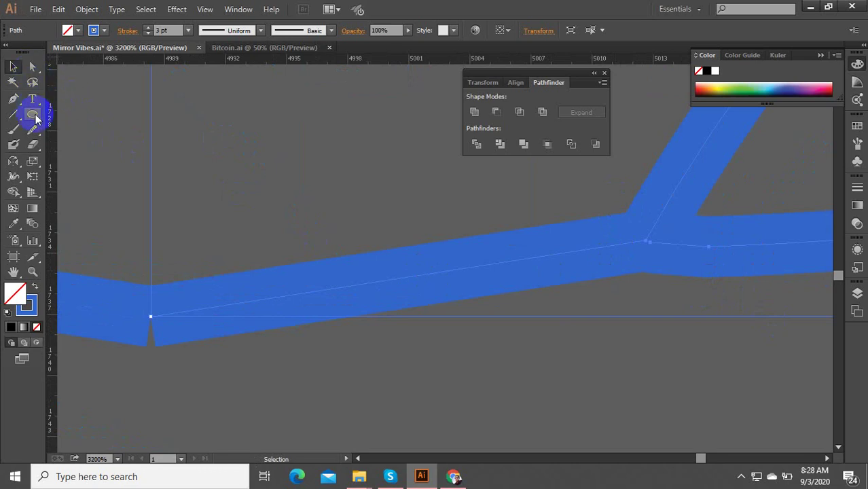
pyautogui.moveTo(32, 129); pyautogui.dragTo(86, 145)
pyautogui.moveTo(602, 250)
pyautogui.mouseDown()
pyautogui.moveTo(717, 247)
pyautogui.moveTo(632, 236)
pyautogui.moveTo(605, 256)
pyautogui.moveTo(661, 225)
pyautogui.moveTo(482, 260)
pyautogui.moveTo(754, 242)
pyautogui.moveTo(580, 238)
pyautogui.moveTo(694, 252)
pyautogui.moveTo(614, 239)
pyautogui.moveTo(680, 252)
pyautogui.moveTo(133, 315)
pyautogui.mouseUp()
pyautogui.scroll(-2, 330, 309)
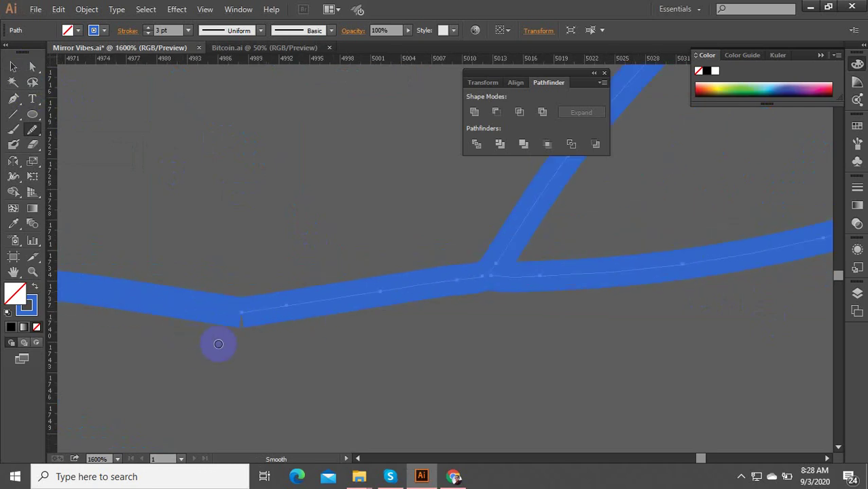
# Step: Draw a small closed triangle with the Pen tool over the notch where the left and right central lines meet
pyautogui.scroll(3, 216, 344)
pyautogui.click(32, 66)
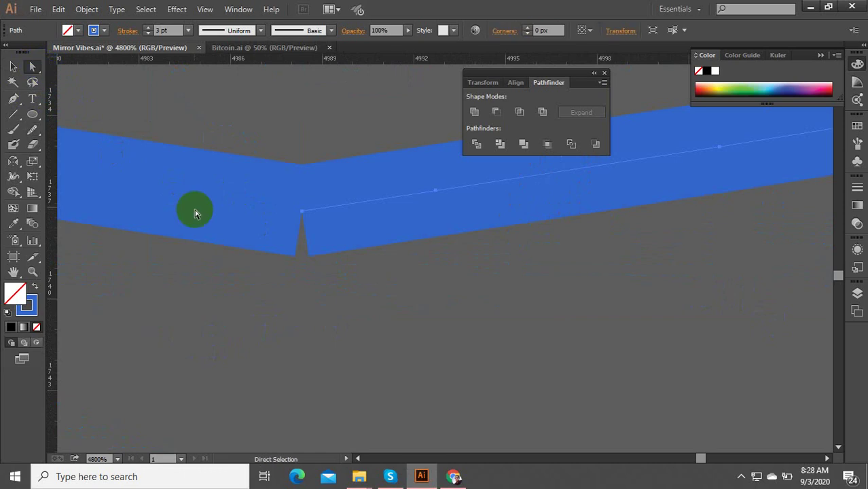
pyautogui.click(195, 210)
pyautogui.scroll(1, 354, 220)
pyautogui.click(320, 202)
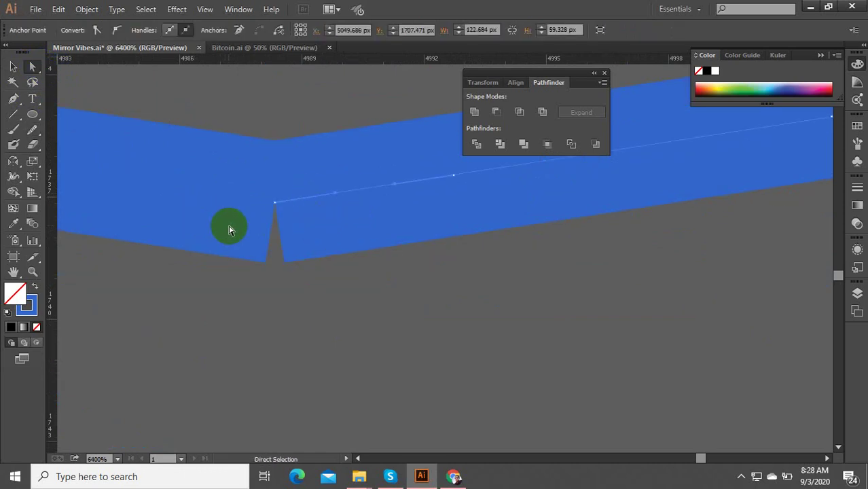
pyautogui.click(13, 99)
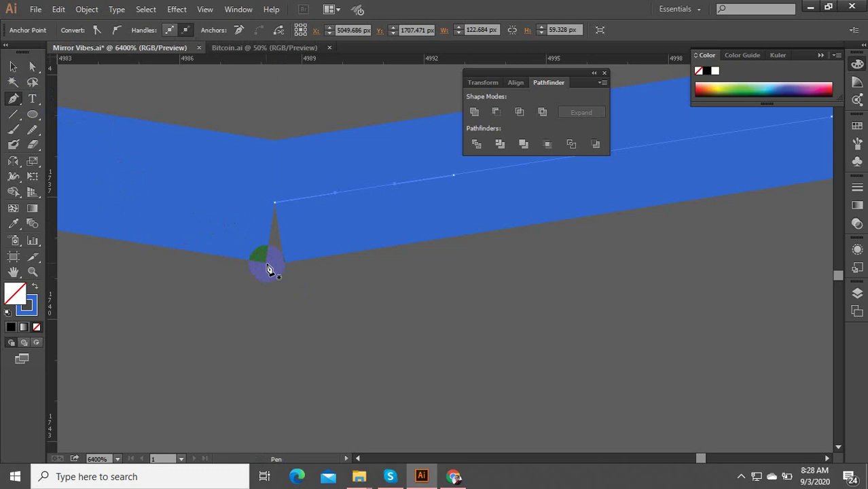
pyautogui.moveTo(265, 264); pyautogui.dragTo(279, 264)
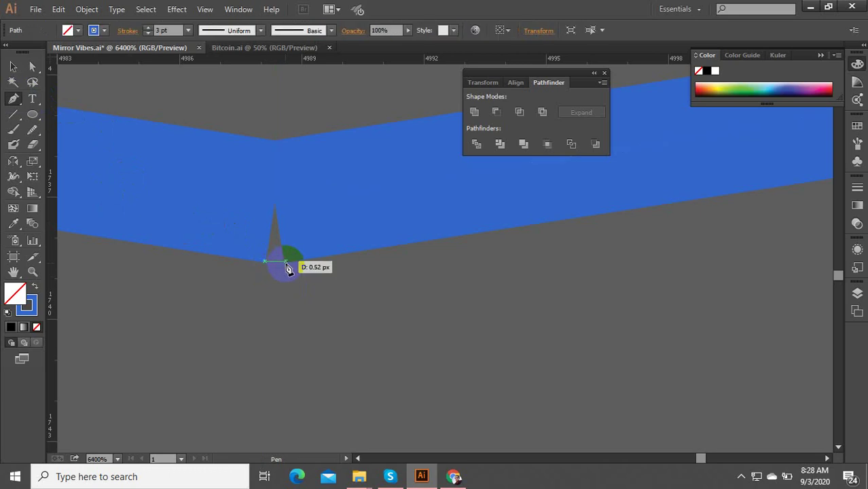
pyautogui.click(286, 262)
pyautogui.click(275, 191)
pyautogui.click(266, 262)
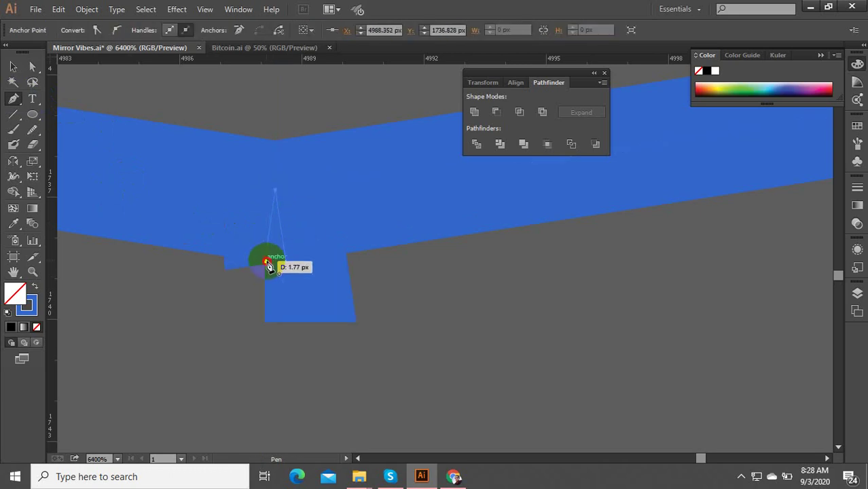
pyautogui.moveTo(268, 265); pyautogui.dragTo(269, 265)
# Step: Give the notch triangle a blue fill without stroke and adjust its base to the lines' lower edge
pyautogui.click(16, 65)
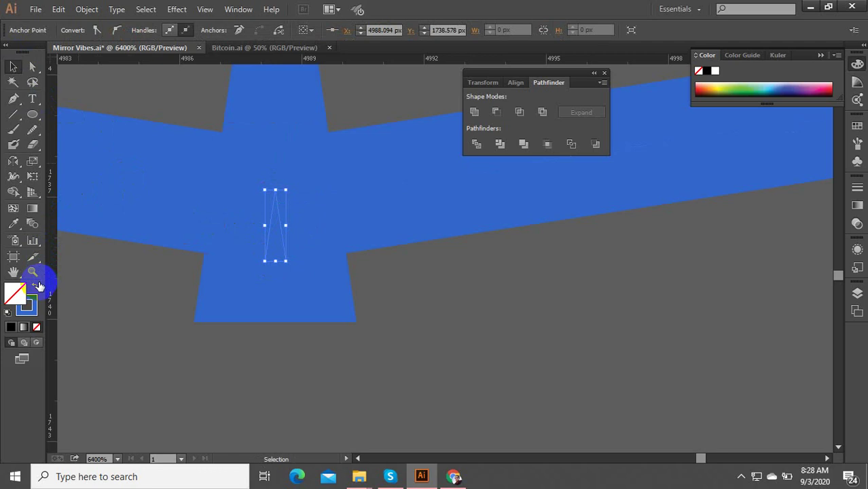
pyautogui.click(189, 305)
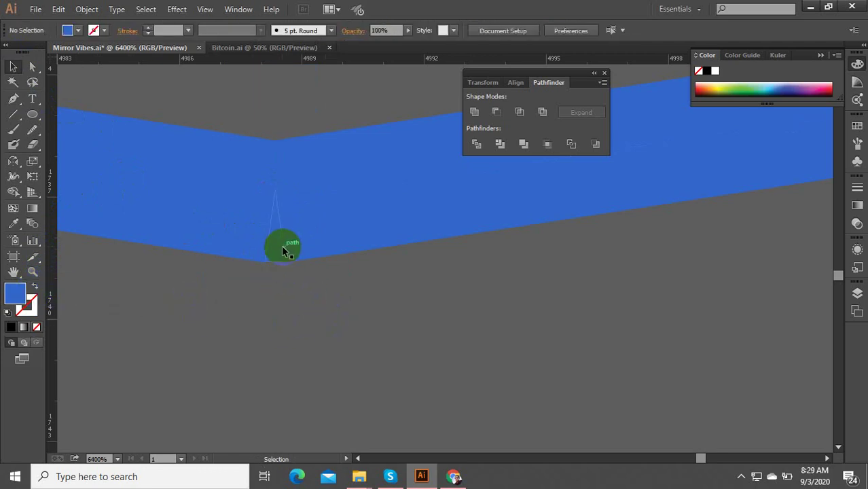
pyautogui.click(283, 251)
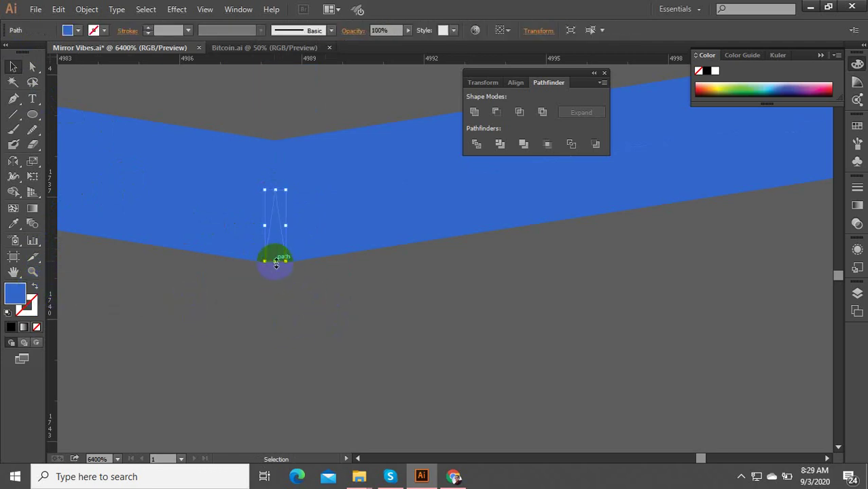
pyautogui.moveTo(276, 264); pyautogui.dragTo(274, 264)
pyautogui.click(320, 300)
# Step: Delete the left inner petal together with its line to the centre
pyautogui.scroll(-11, 325, 305)
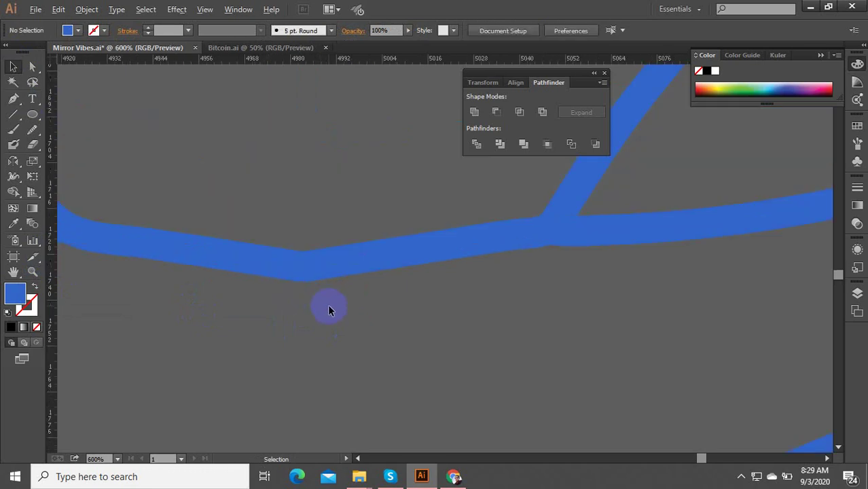
pyautogui.scroll(2, 343, 307)
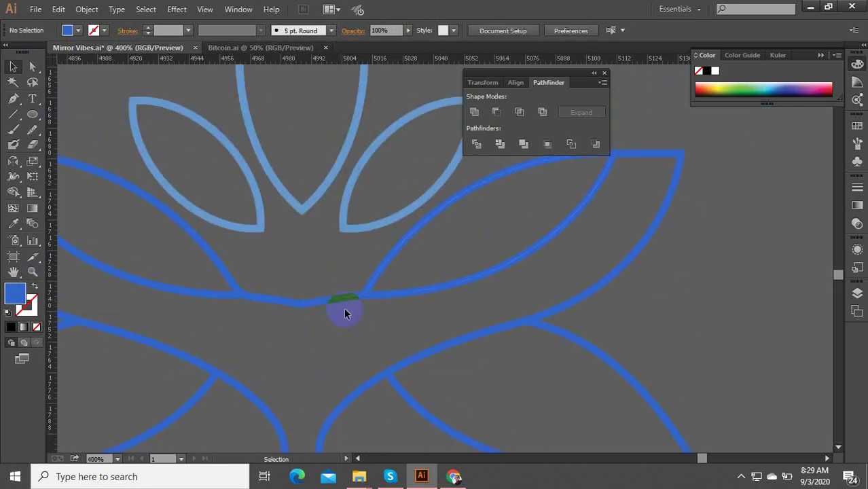
pyautogui.scroll(-3, 393, 316)
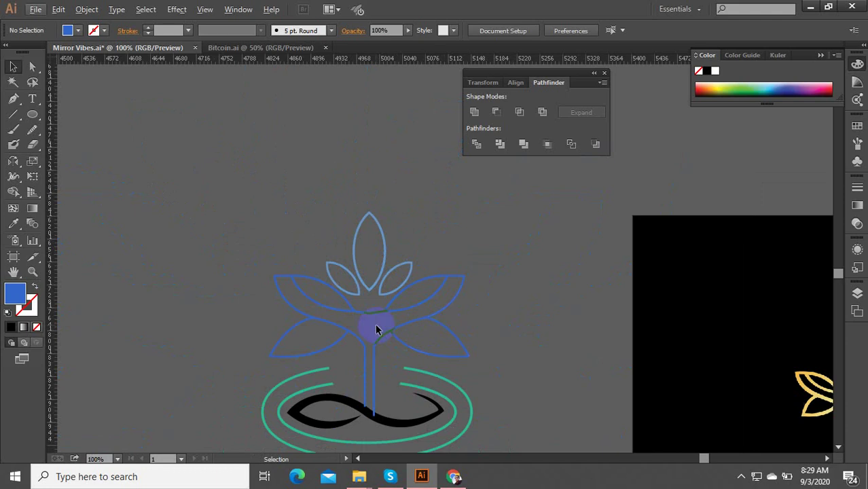
pyautogui.click(377, 329)
pyautogui.scroll(2, 375, 320)
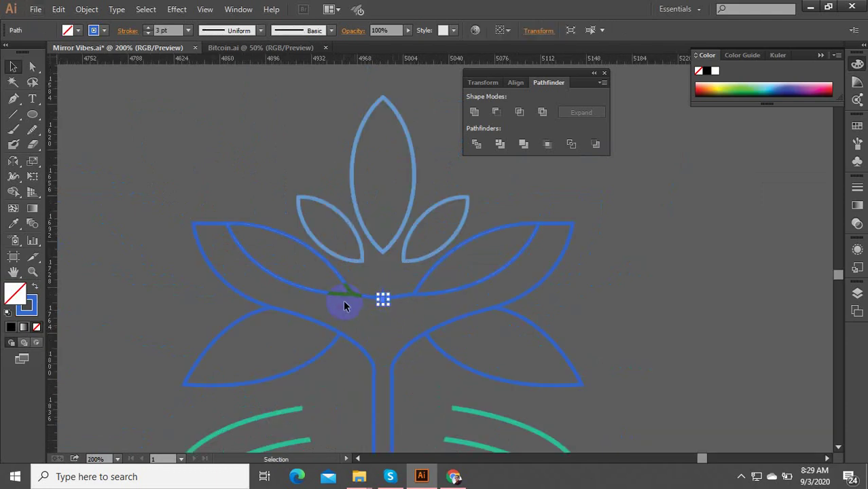
pyautogui.press('Delete')
# Step: Delete the right inner petal and the leftover centre piece, and undo these deletions
pyautogui.click(397, 300)
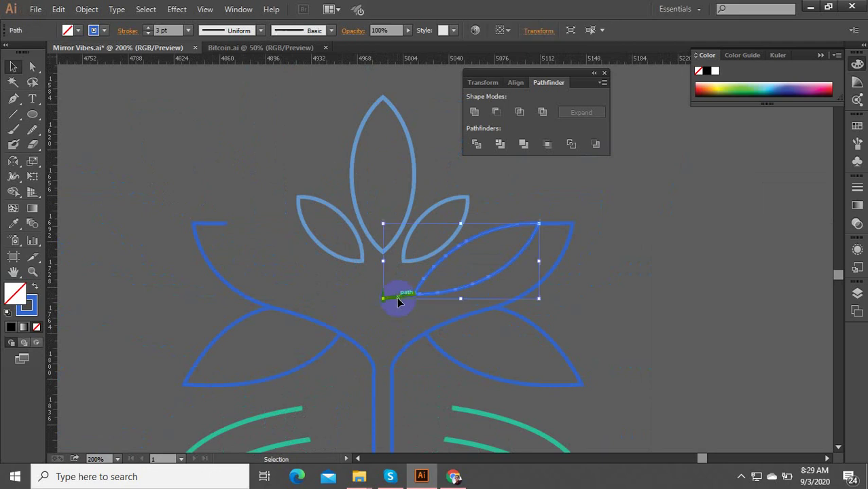
pyautogui.press('Delete')
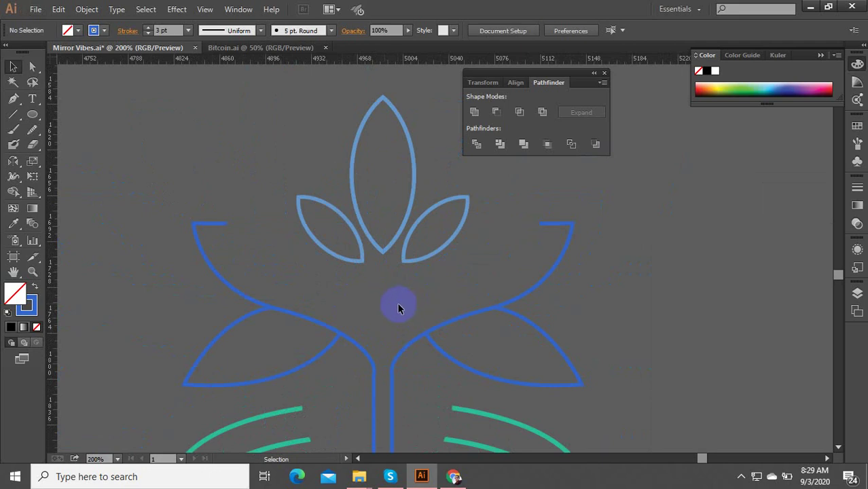
pyautogui.hotkey('ctrl', 'z')
pyautogui.hotkey('ctrl', 'z')
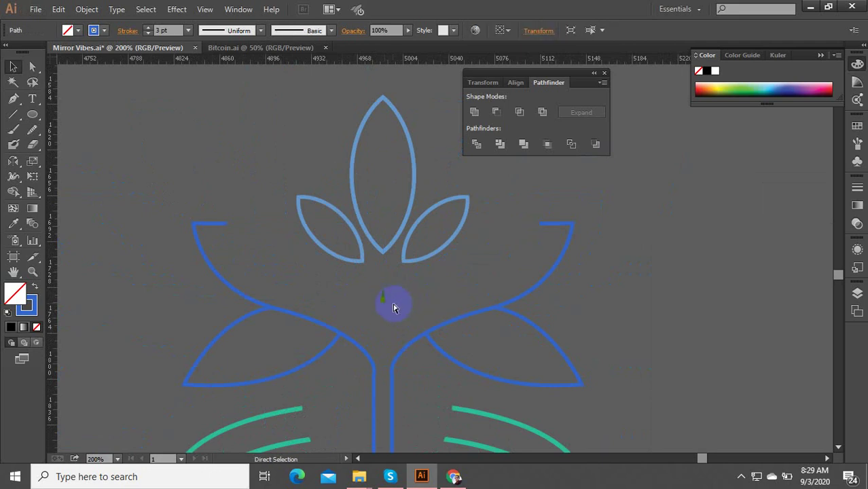
# Step: Duplicate the tall centre petal, scale the copy down and rotate it parallel to the small left petal
pyautogui.click(314, 296)
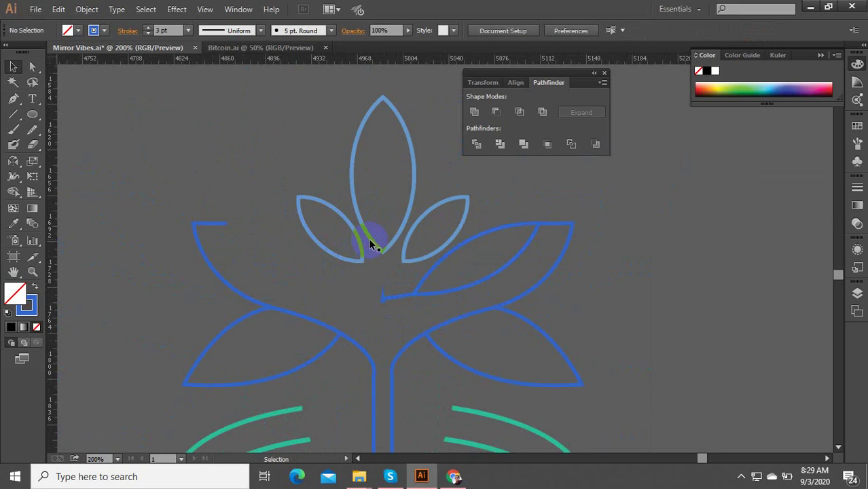
pyautogui.moveTo(369, 245); pyautogui.dragTo(316, 292)
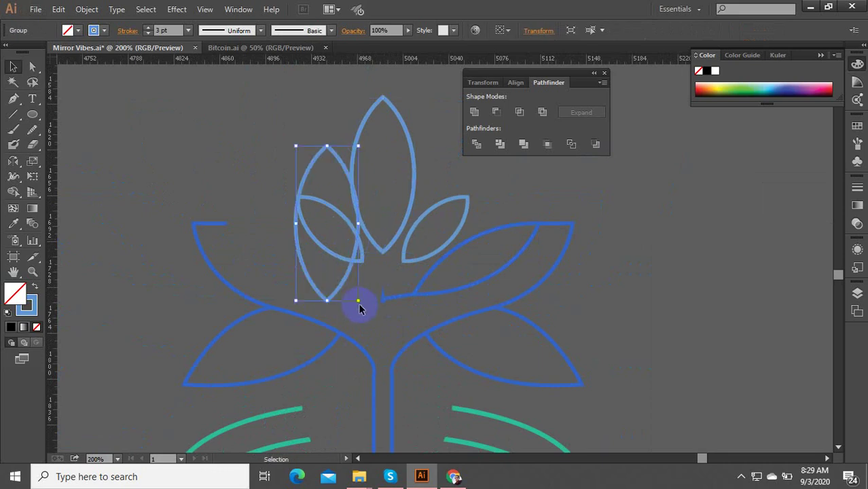
pyautogui.moveTo(384, 283); pyautogui.dragTo(327, 301)
# Step: Move the rotated petal copy into the left wing so its tip meets the end of the wing's short horizontal line
pyautogui.scroll(3, 275, 228)
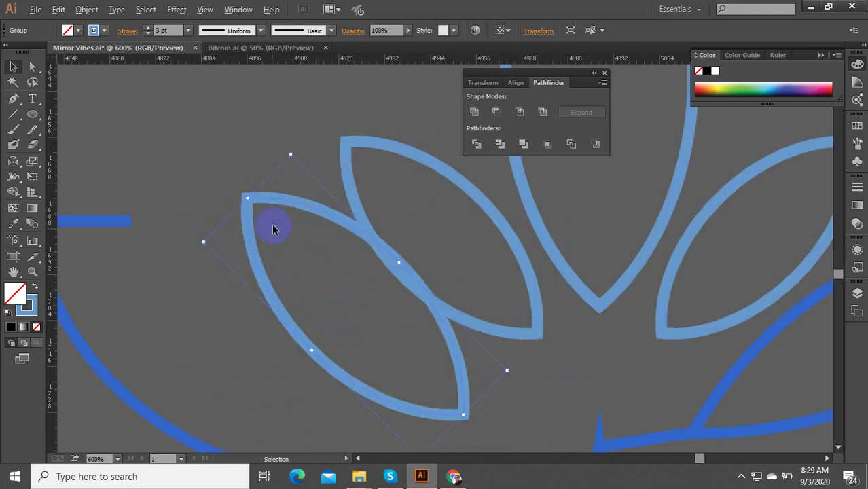
pyautogui.moveTo(282, 202); pyautogui.dragTo(167, 227)
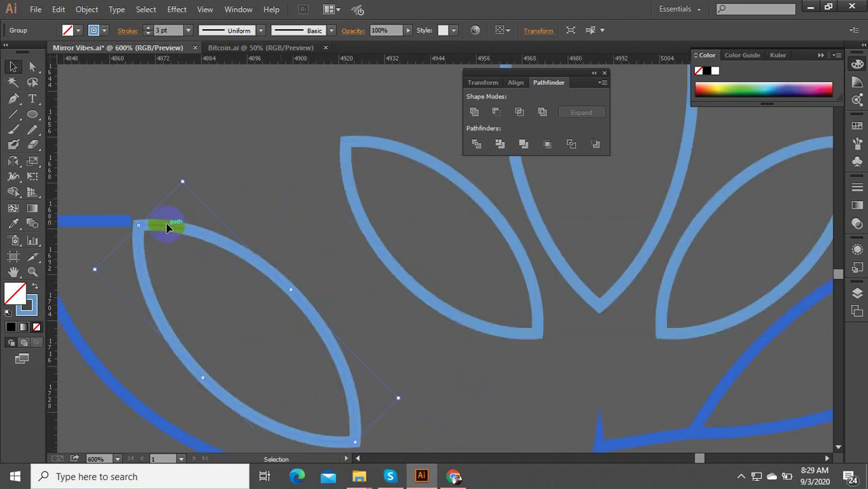
pyautogui.hotkey('ctrl', '-')
pyautogui.hotkey('ctrl', '-')
pyautogui.hotkey('ctrl', '-')
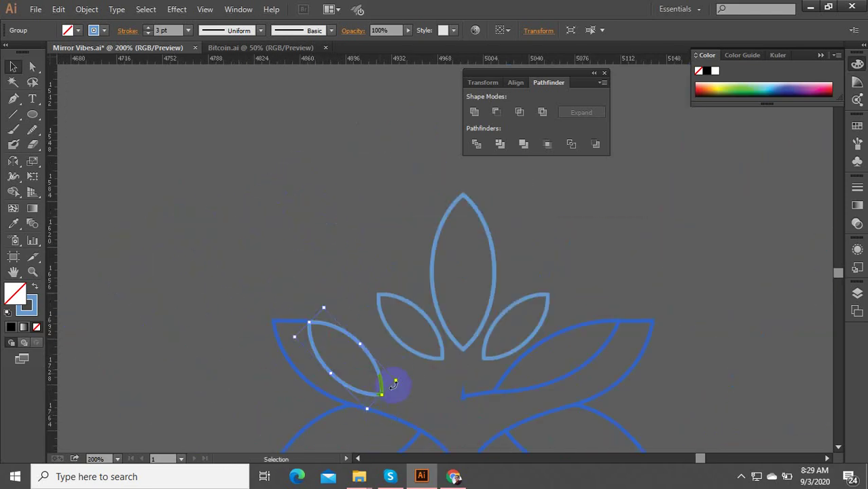
# Step: Narrow the petal copy in the left wing and rotate it to a flatter angle
pyautogui.moveTo(361, 344); pyautogui.dragTo(390, 320)
pyautogui.scroll(2, 353, 368)
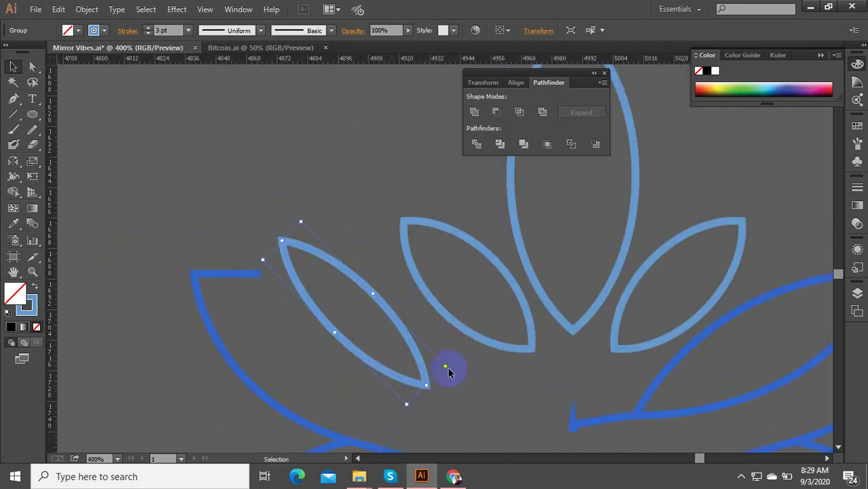
pyautogui.moveTo(450, 368); pyautogui.dragTo(479, 331)
# Step: Move the petal copy so its outer tip sits on the end of the left wing's short horizontal line
pyautogui.scroll(5, 248, 258)
pyautogui.moveTo(320, 341); pyautogui.dragTo(351, 349)
pyautogui.moveTo(350, 352); pyautogui.dragTo(353, 348)
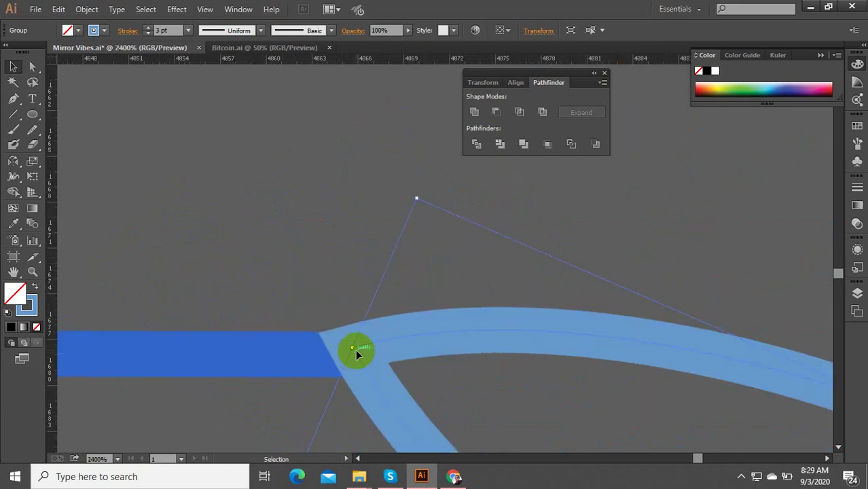
pyautogui.click(415, 196)
pyautogui.scroll(2, 417, 197)
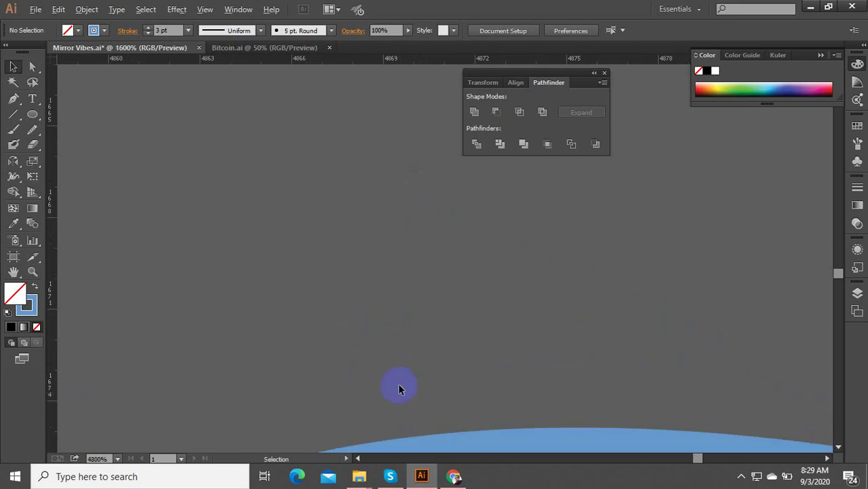
pyautogui.scroll(-3, 401, 388)
pyautogui.click(428, 408)
pyautogui.scroll(3, 373, 415)
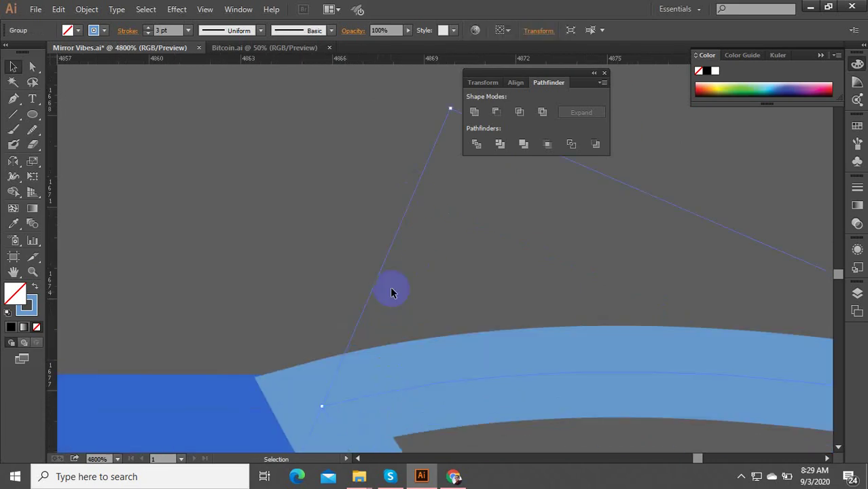
pyautogui.scroll(-3, 300, 266)
pyautogui.click(300, 266)
pyautogui.scroll(-1, 332, 306)
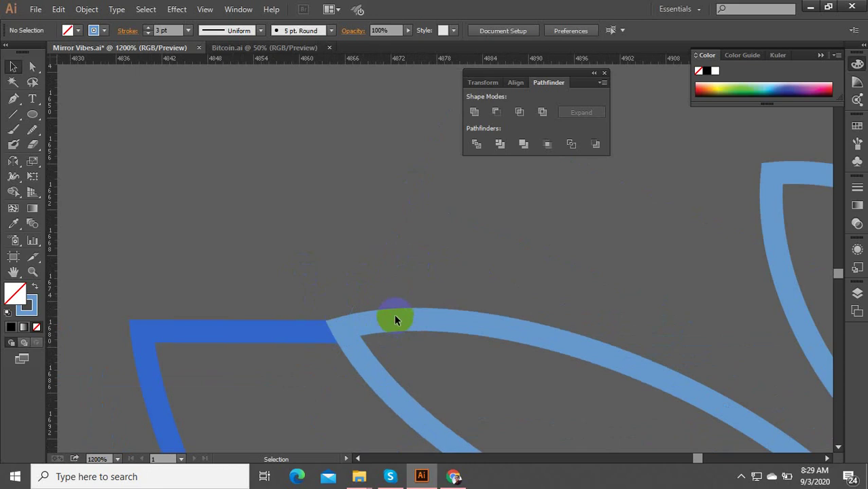
# Step: Nudge the wing petal slightly outward so its tip overlaps the end of the short horizontal line
pyautogui.click(396, 321)
pyautogui.scroll(3, 358, 324)
pyautogui.moveTo(345, 333); pyautogui.dragTo(339, 353)
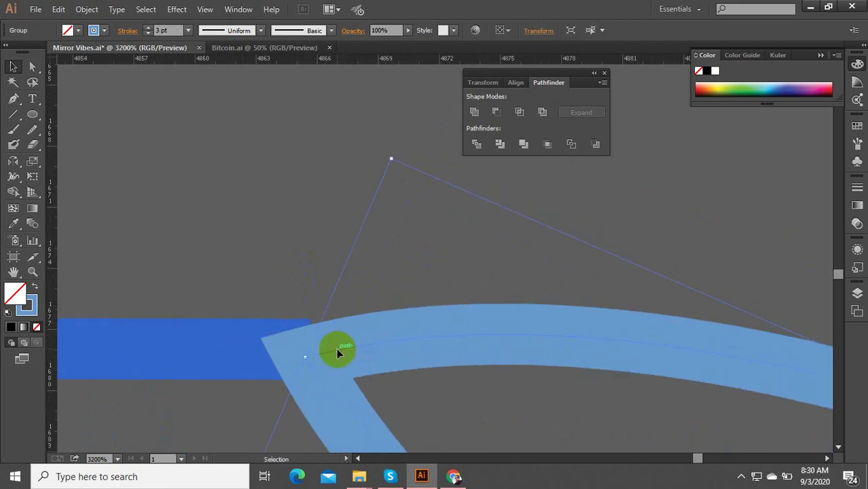
pyautogui.click(277, 327)
pyautogui.scroll(-4, 329, 333)
pyautogui.scroll(-4, 327, 330)
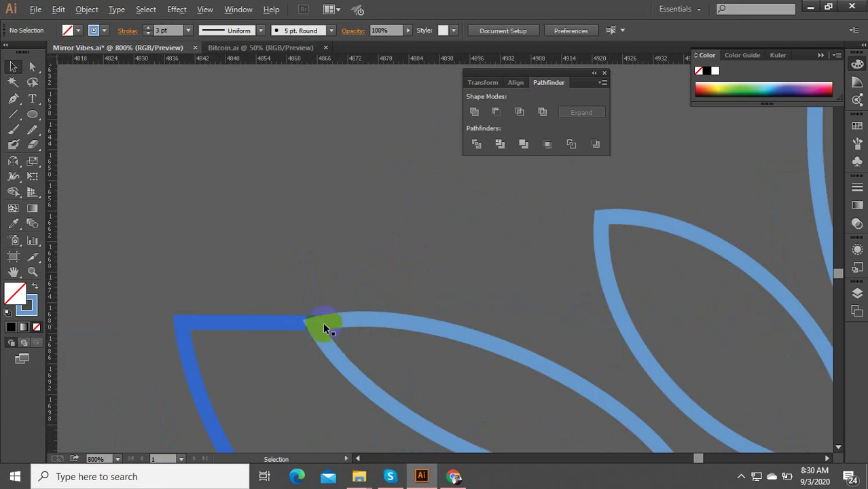
pyautogui.scroll(4, 340, 320)
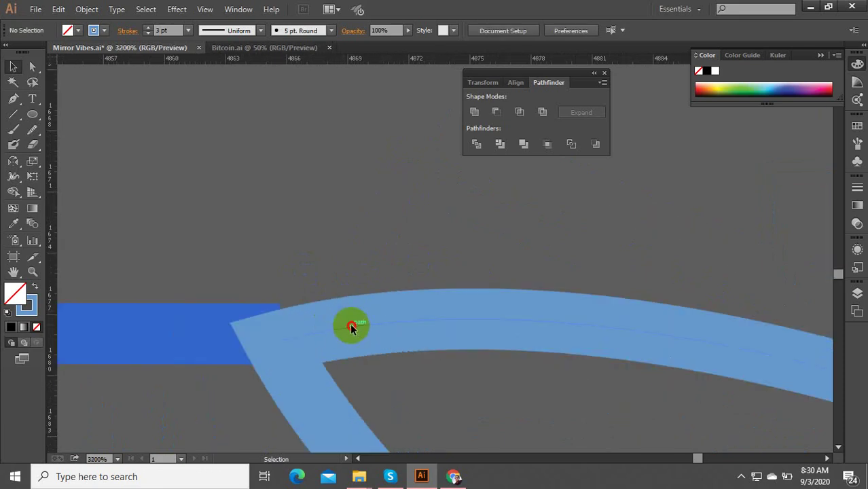
pyautogui.moveTo(350, 324); pyautogui.dragTo(309, 324)
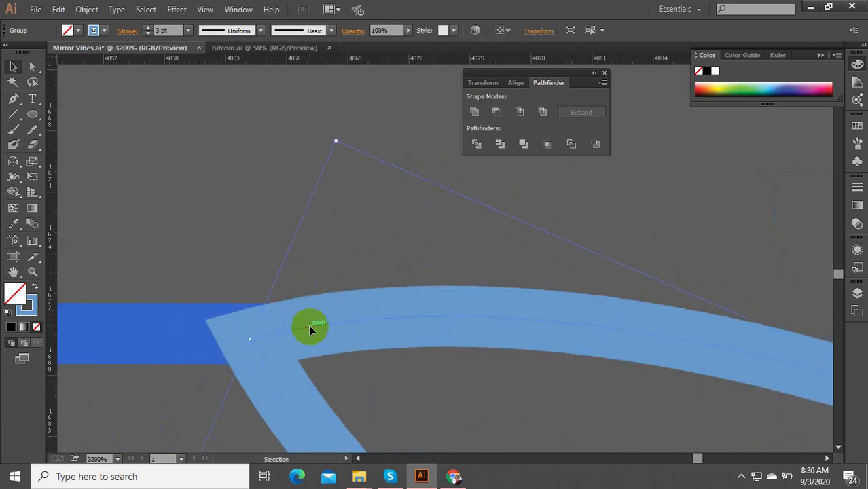
pyautogui.scroll(-3, 306, 326)
pyautogui.click(331, 212)
pyautogui.scroll(-4, 409, 273)
# Step: Lengthen the left wing petal toward the centre and widen it on both sides, keeping its outer tip on the short line
pyautogui.scroll(1, 502, 346)
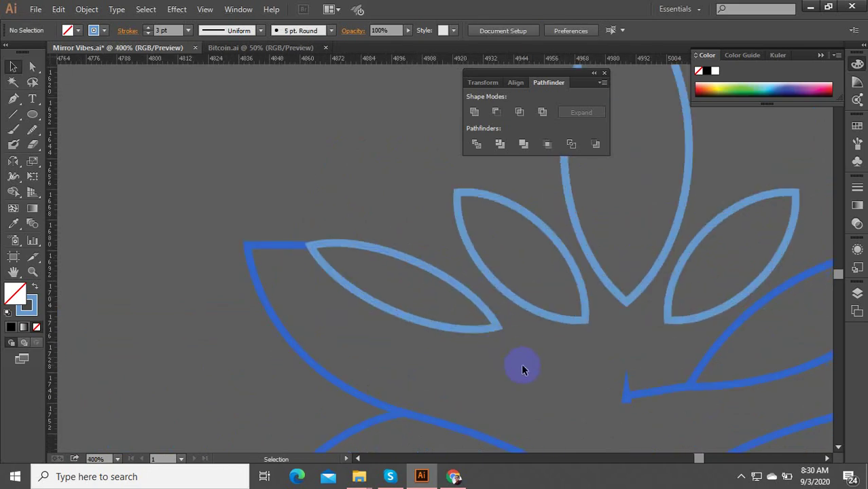
pyautogui.scroll(3, 530, 342)
pyautogui.scroll(-3, 409, 328)
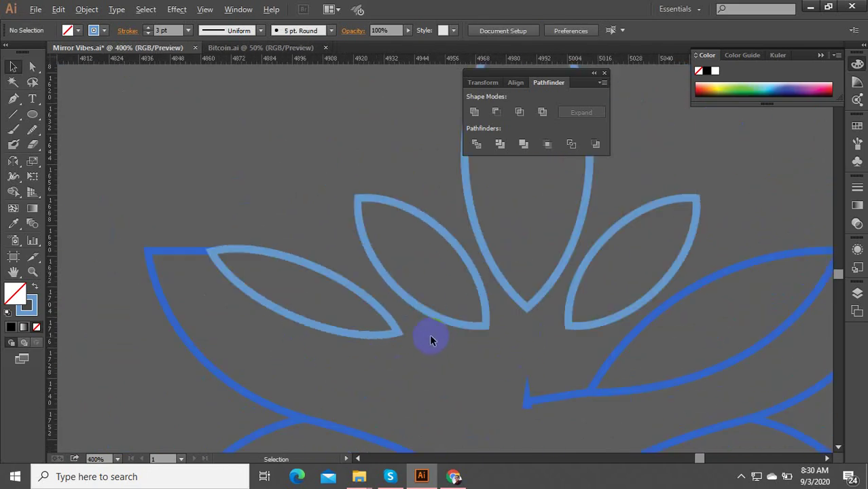
pyautogui.click(394, 332)
pyautogui.moveTo(398, 339); pyautogui.dragTo(430, 375)
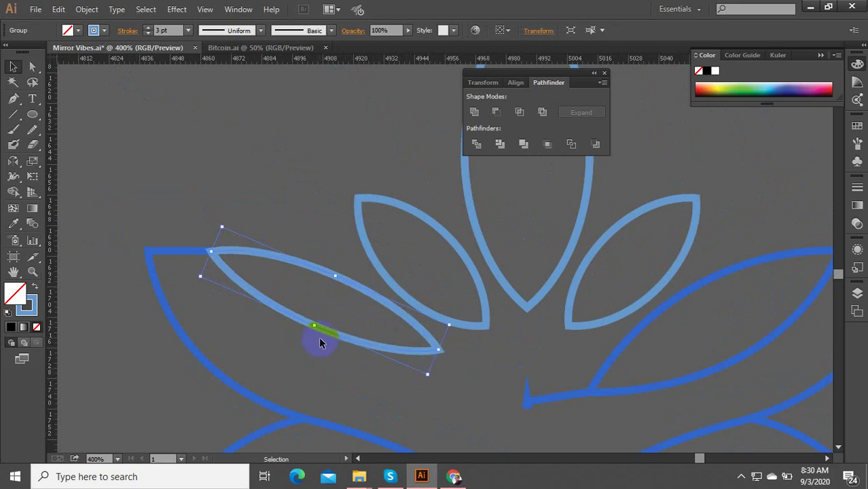
pyautogui.moveTo(316, 327); pyautogui.dragTo(308, 338)
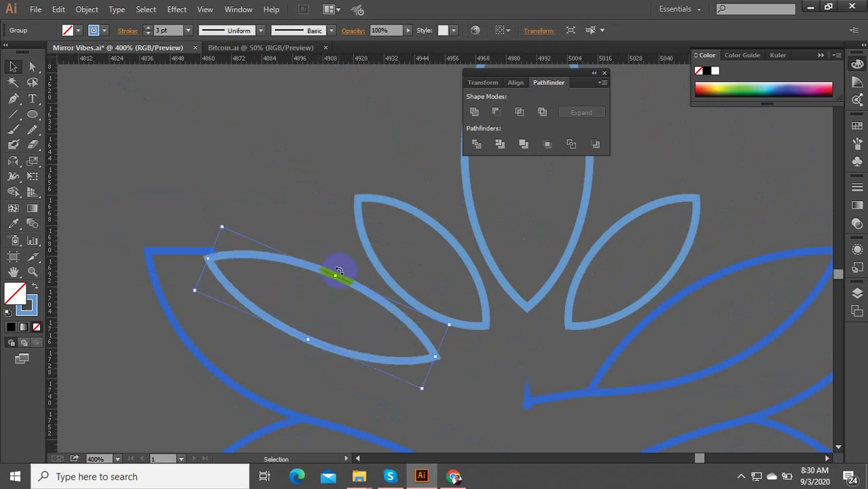
pyautogui.moveTo(331, 274); pyautogui.dragTo(339, 268)
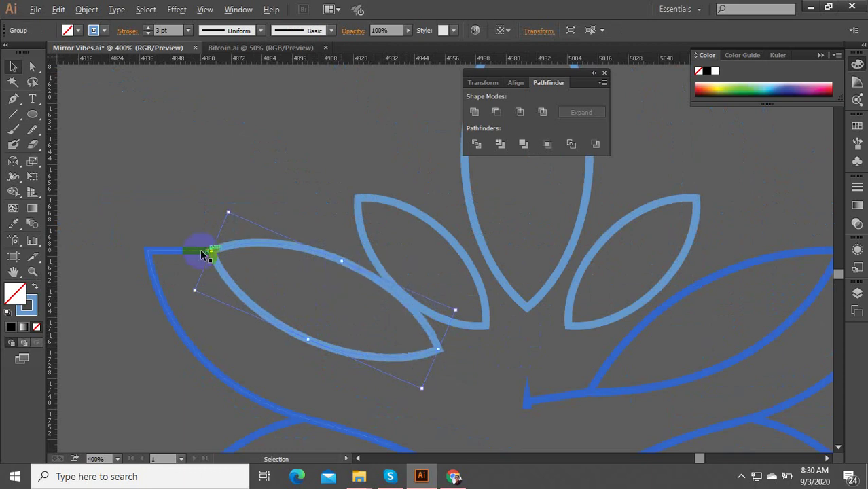
pyautogui.scroll(7, 204, 246)
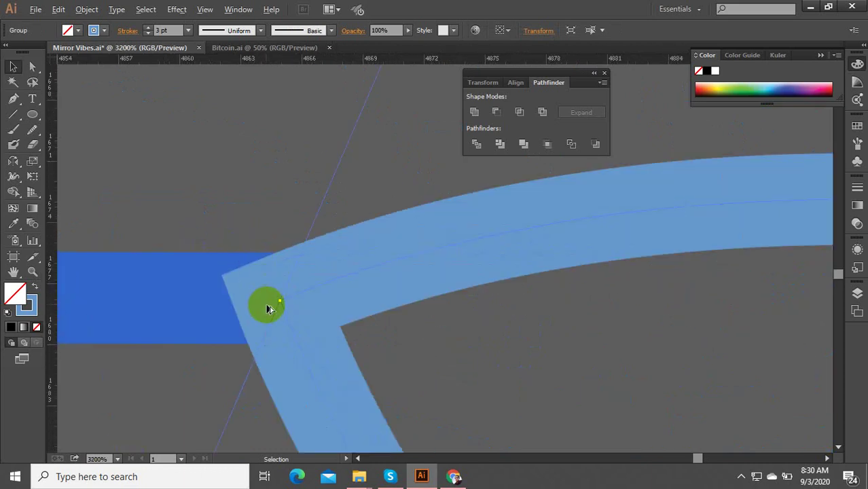
pyautogui.scroll(-11, 265, 296)
pyautogui.scroll(3, 347, 292)
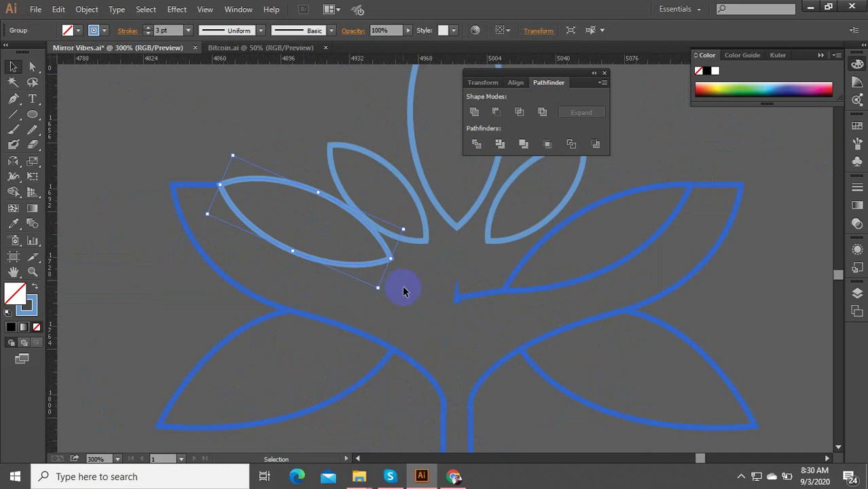
# Step: Move the small left petal up and toward the centre so it clears the wing petal
pyautogui.scroll(3, 428, 217)
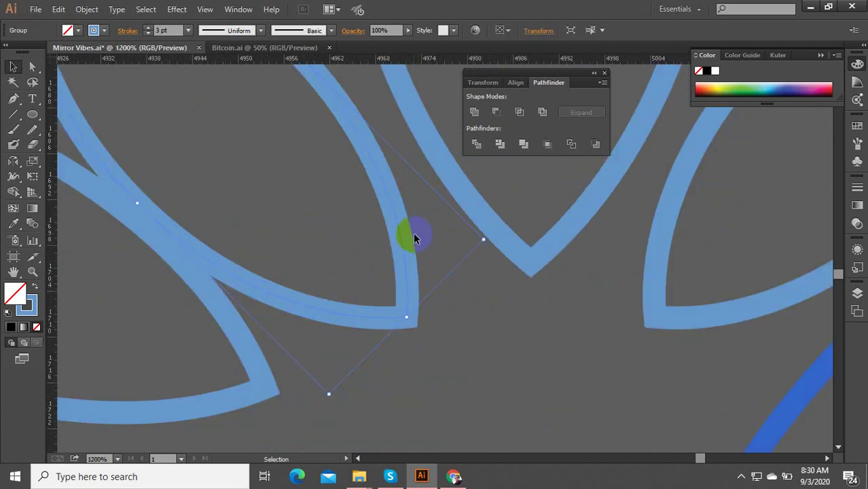
pyautogui.moveTo(405, 256); pyautogui.dragTo(415, 237)
pyautogui.scroll(-3, 425, 242)
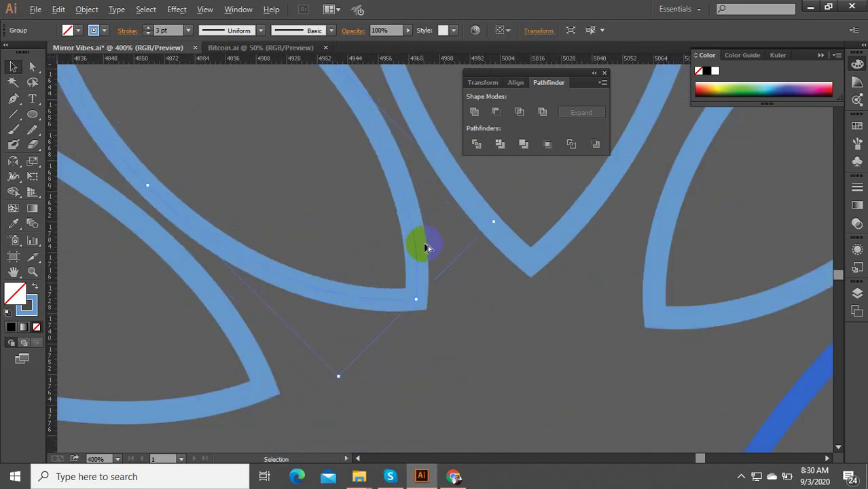
# Step: Draw a straight line with the Pen tool from the left wing petal's inner tip to the centre point
pyautogui.click(13, 99)
pyautogui.hotkey('ctrl', 'shift', 'a')
pyautogui.click(374, 285)
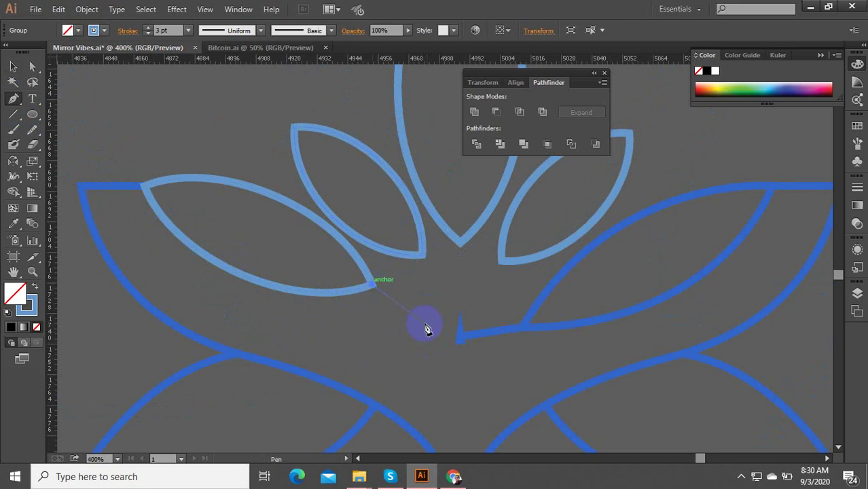
pyautogui.click(460, 339)
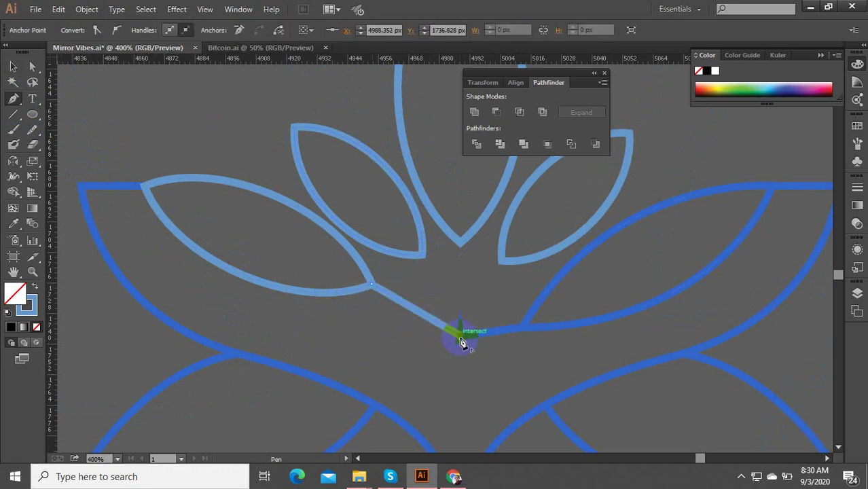
pyautogui.click(12, 67)
pyautogui.click(465, 333)
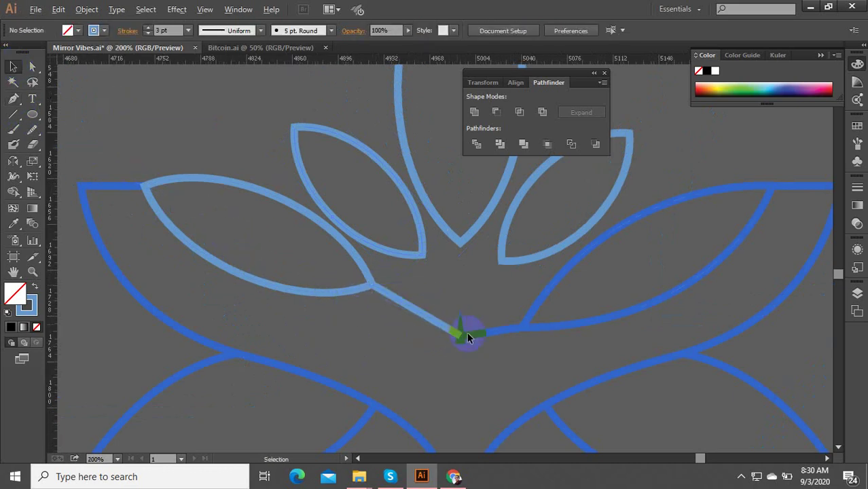
# Step: Delete the right half of the dark blue outline, including its wing, lower leaf and stem side
pyautogui.scroll(-3, 465, 333)
pyautogui.click(532, 391)
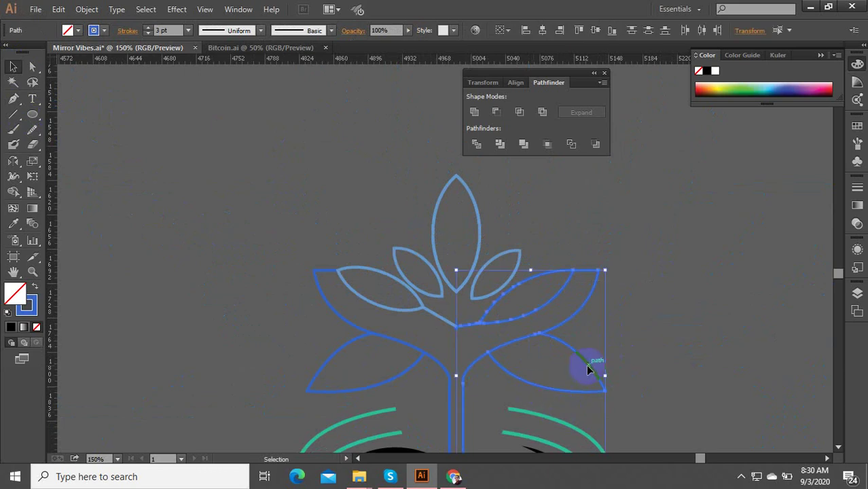
pyautogui.press('Delete')
pyautogui.scroll(2, 460, 339)
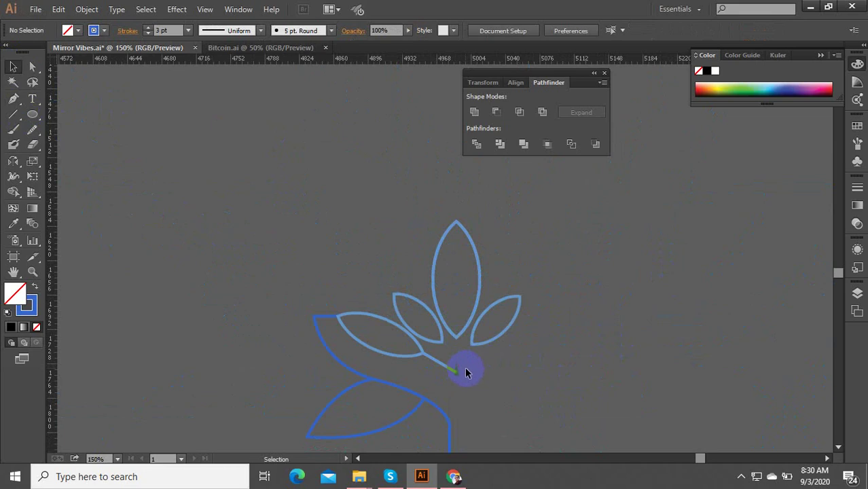
pyautogui.scroll(6, 466, 372)
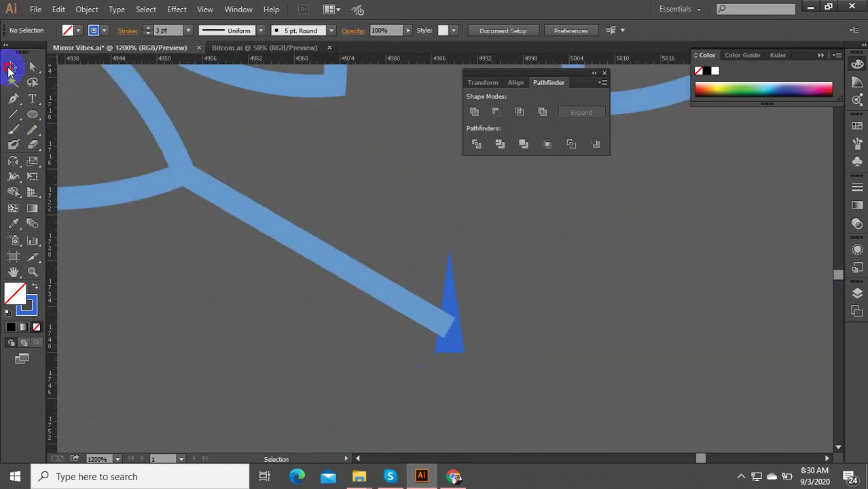
# Step: Delete the stray dark blue path beneath the light blue diagonal segment at the base of the large side leaf
pyautogui.click(496, 219)
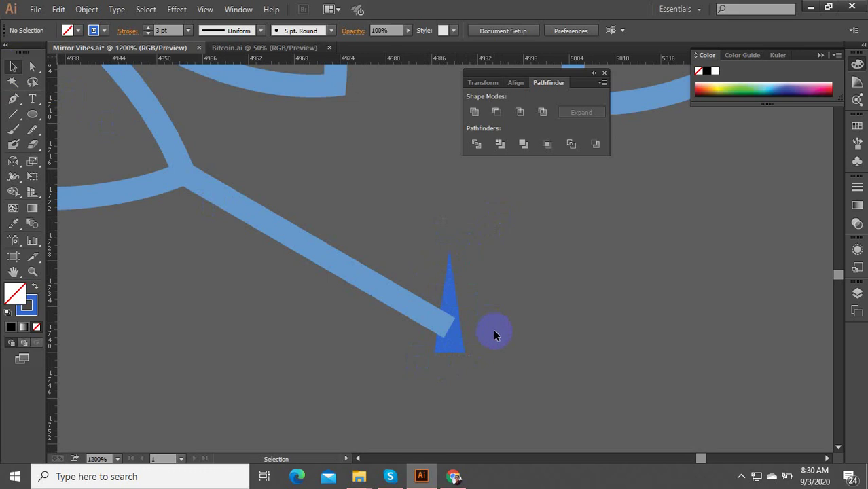
pyautogui.scroll(-3, 500, 337)
pyautogui.click(449, 299)
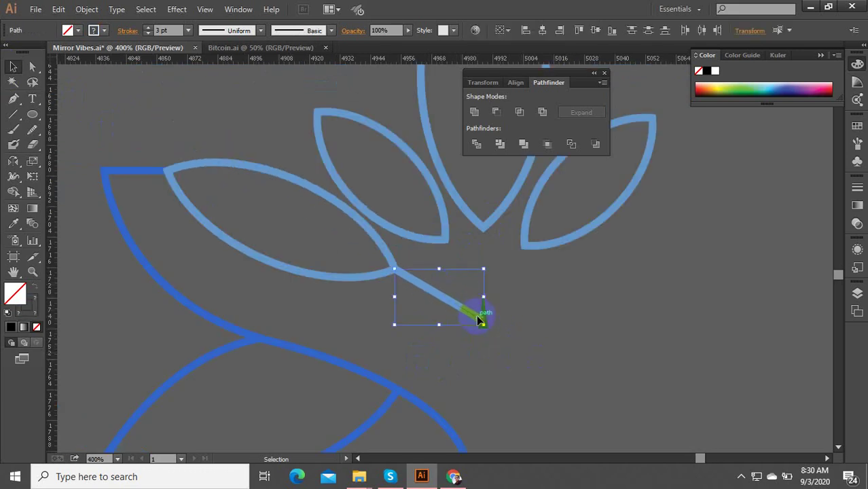
pyautogui.click(432, 313)
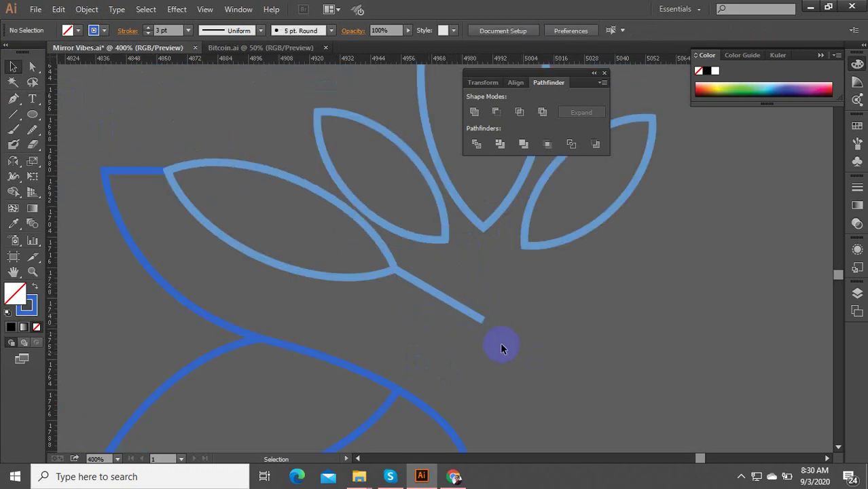
# Step: Delete the small light blue leaf on the right side of the central leaf
pyautogui.scroll(-3, 475, 288)
pyautogui.moveTo(417, 324); pyautogui.dragTo(335, 361)
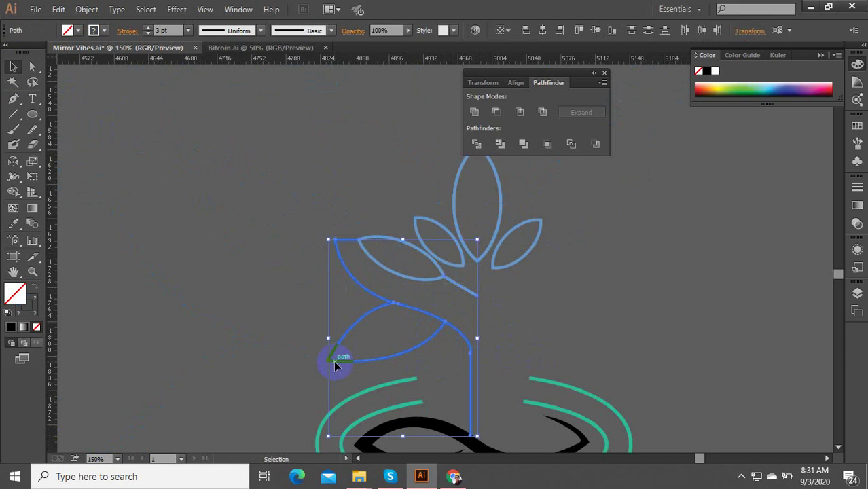
pyautogui.click(521, 226)
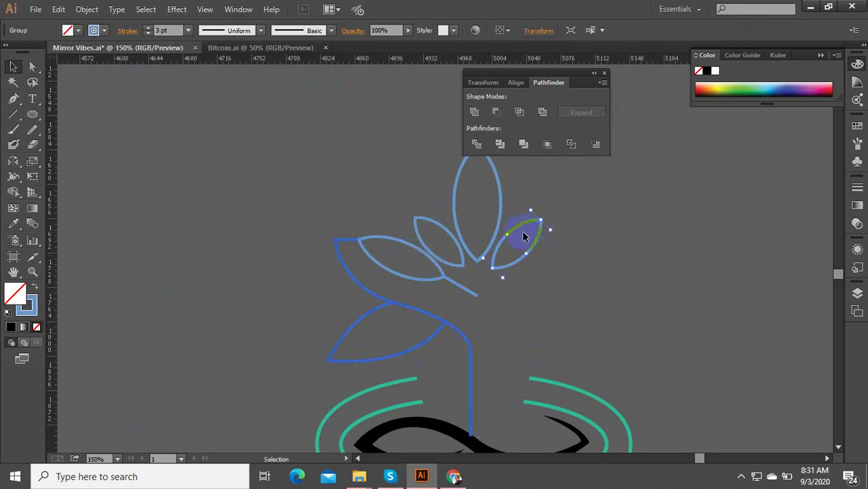
pyautogui.press('Delete')
# Step: Place a vertical guide through the centre of the top leaf, at X about 4988 px
pyautogui.click(475, 290)
pyautogui.keyDown('shift'); pyautogui.click(391, 354); pyautogui.keyUp('shift')
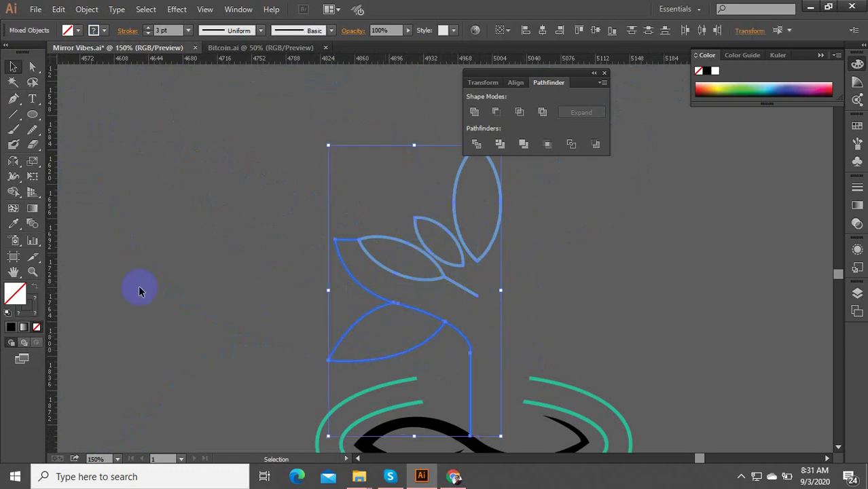
pyautogui.moveTo(51, 307); pyautogui.dragTo(477, 266)
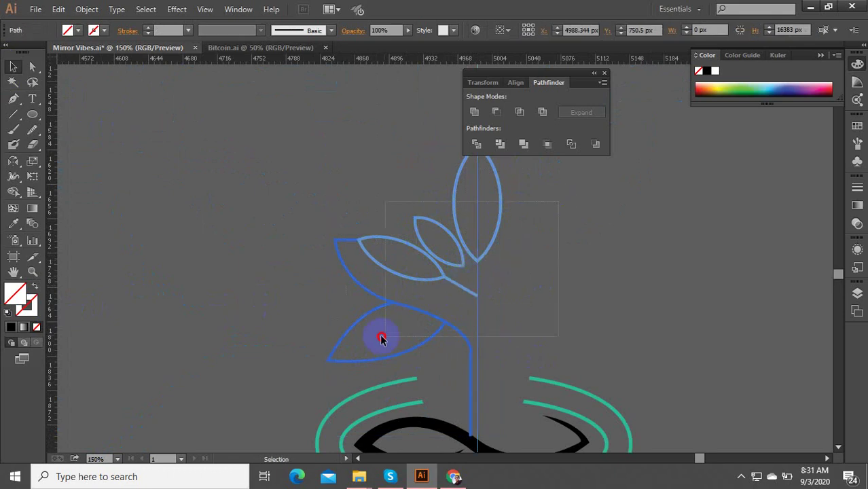
# Step: Select the left half of the plant with its central leaf and reflect a copy across the vertical axis
pyautogui.moveTo(381, 339); pyautogui.dragTo(325, 352)
pyautogui.click(13, 161)
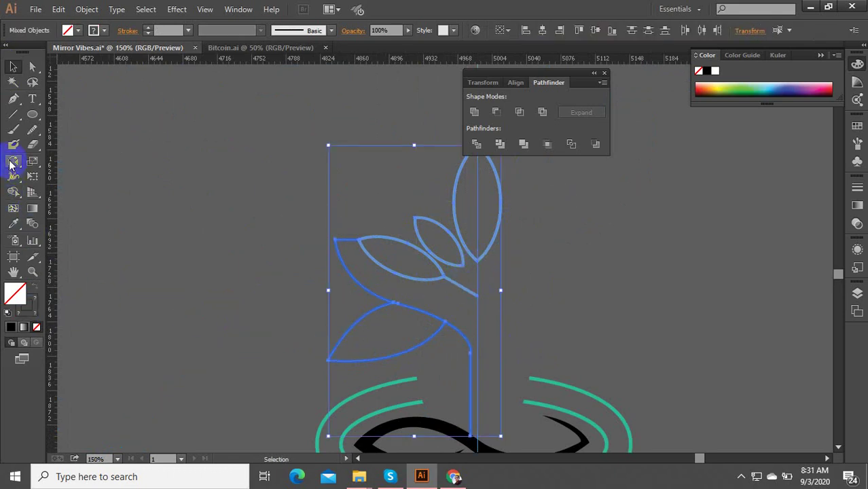
pyautogui.keyDown('alt'); pyautogui.click(413, 218); pyautogui.keyUp('alt')
pyautogui.click(447, 326)
pyautogui.click(13, 67)
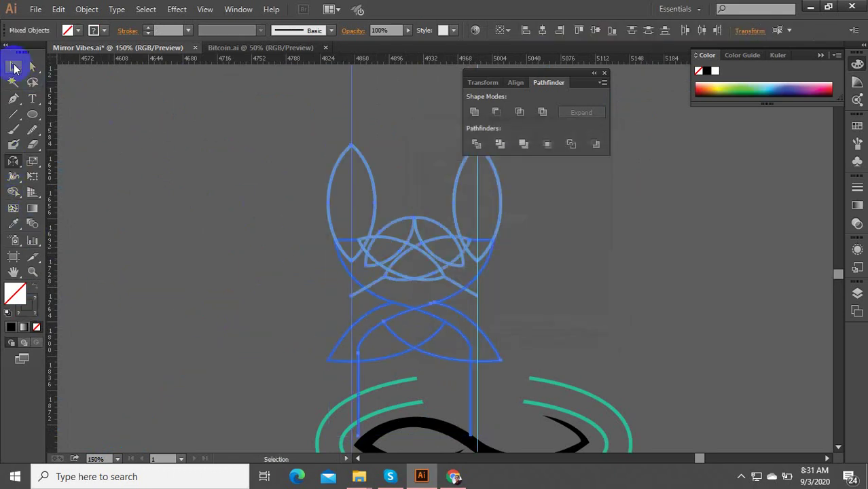
# Step: Move the mirrored copy to the right until its diagonal segment meets the original's end point on the centre guide
pyautogui.hotkey('ctrl', '+')
pyautogui.hotkey('ctrl', '+')
pyautogui.hotkey('ctrl', '+')
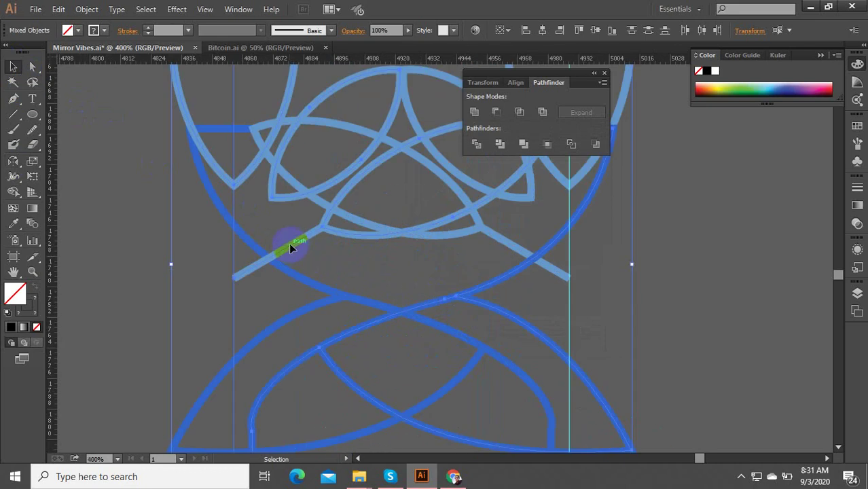
pyautogui.moveTo(238, 242); pyautogui.dragTo(572, 246)
pyautogui.scroll(-4, 574, 312)
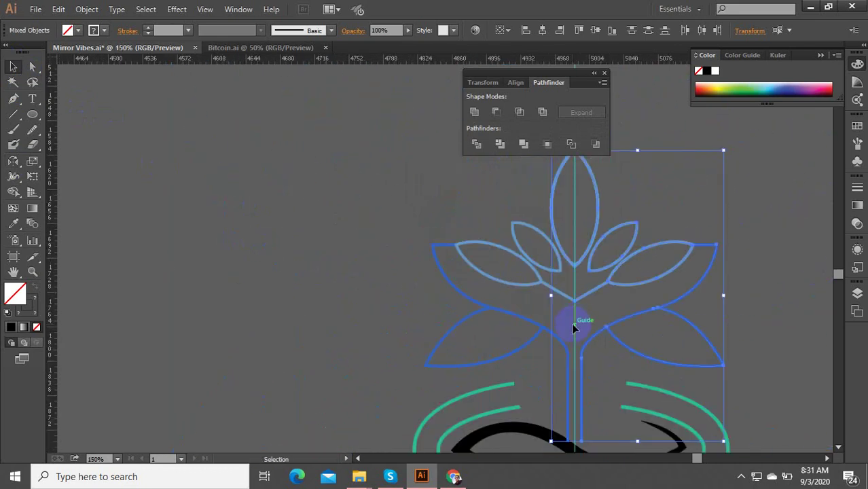
# Step: Delete the vertical centre guide running through the plant
pyautogui.scroll(-2, 560, 288)
pyautogui.moveTo(595, 177); pyautogui.dragTo(490, 214)
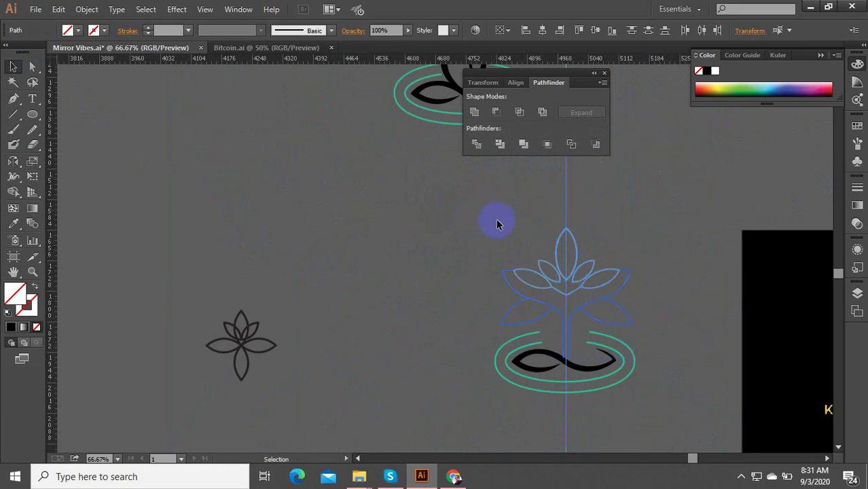
pyautogui.click(540, 297)
# Step: Extend the lower end of the right stem line straight down into the black infinity shape, to Y about 1898 px
pyautogui.scroll(6, 586, 371)
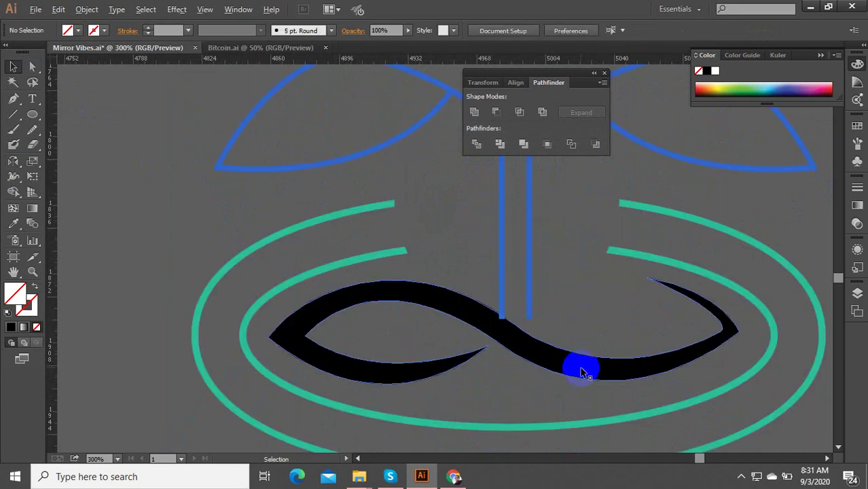
pyautogui.click(511, 309)
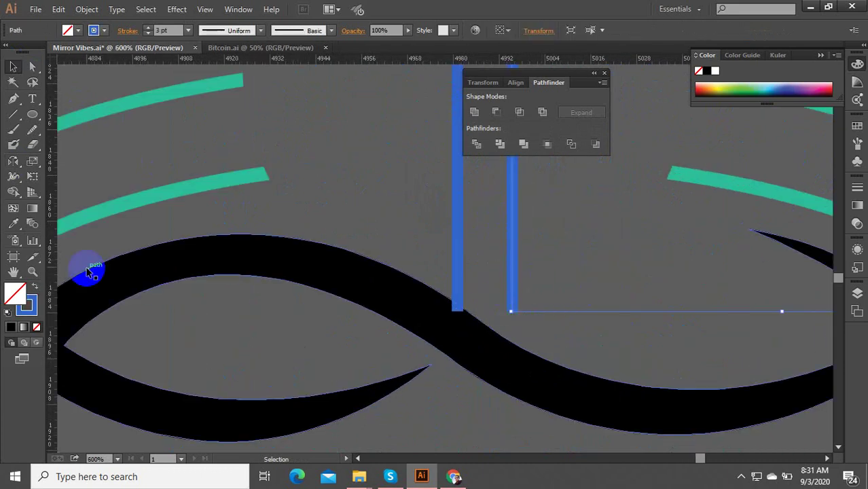
pyautogui.click(32, 66)
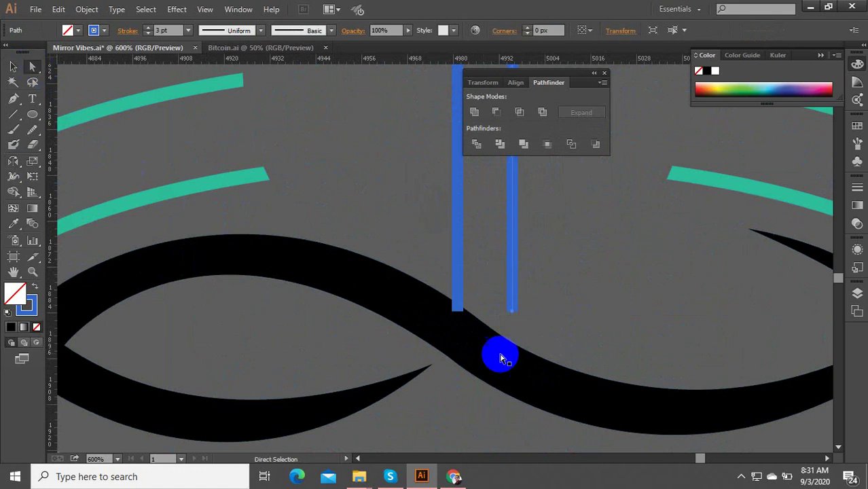
pyautogui.click(500, 355)
pyautogui.click(512, 312)
pyautogui.moveTo(512, 312); pyautogui.dragTo(512, 359)
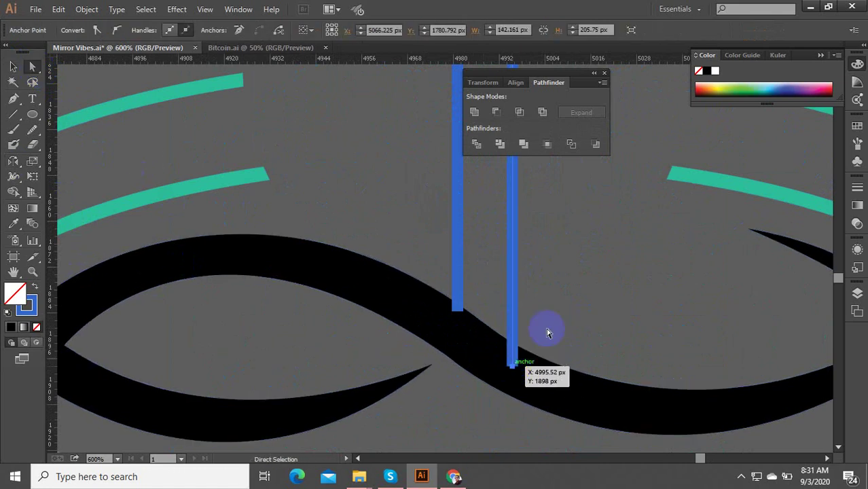
pyautogui.click(552, 373)
# Step: Examine the mirrored plant and the notch where the two light blue diagonal segments meet
pyautogui.scroll(-3, 552, 398)
pyautogui.scroll(-3, 551, 398)
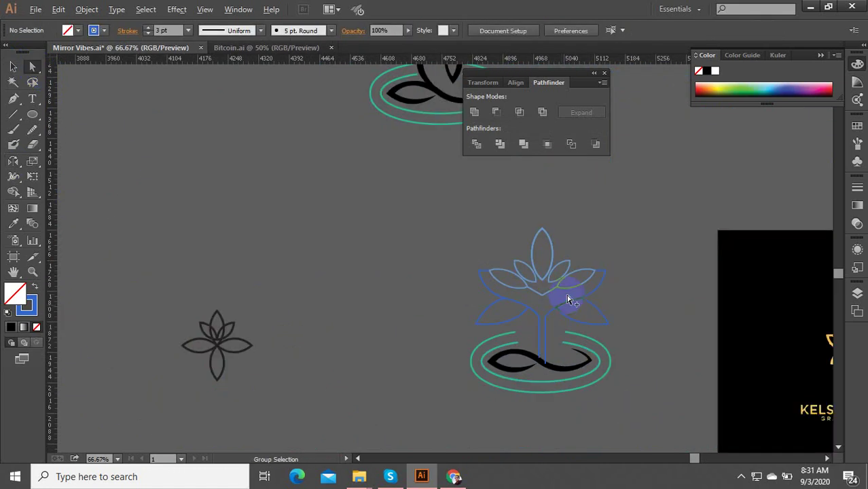
pyautogui.scroll(3, 578, 303)
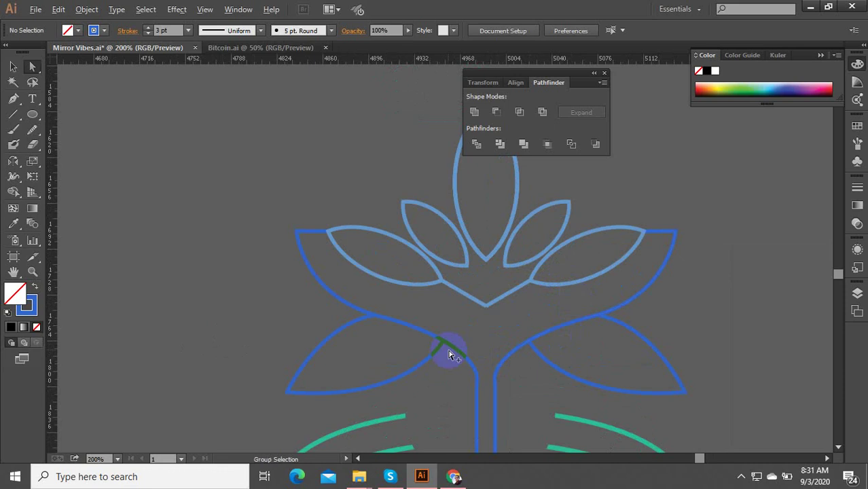
pyautogui.scroll(-3, 449, 353)
pyautogui.scroll(8, 452, 350)
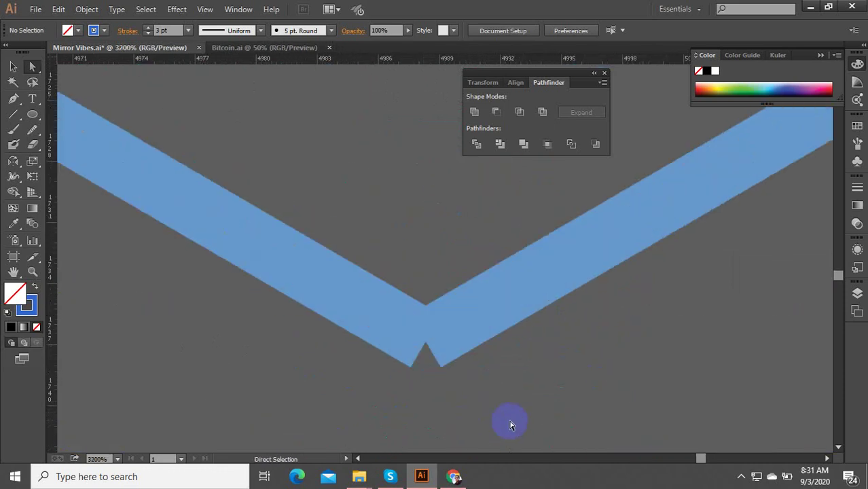
pyautogui.click(333, 282)
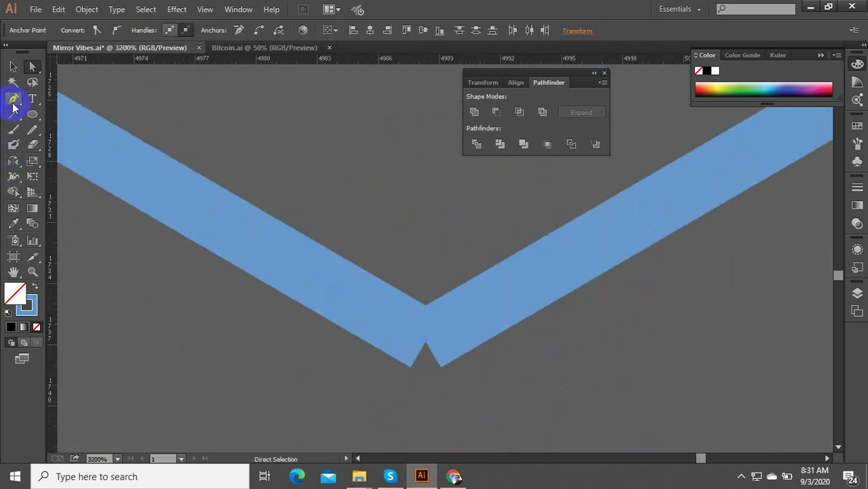
pyautogui.scroll(2, 390, 404)
pyautogui.click(13, 66)
pyautogui.click(175, 270)
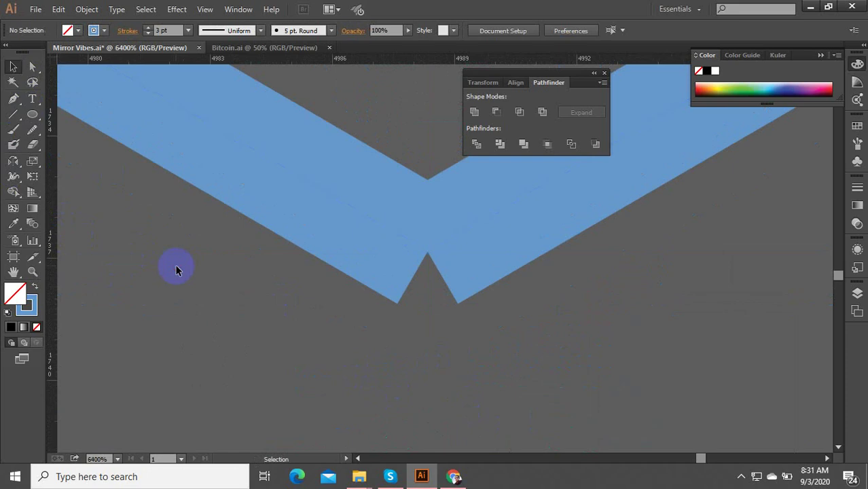
# Step: Try to patch the notch beneath the light blue V with a Pen tool shape, swapping its fill and stroke
pyautogui.click(13, 99)
pyautogui.click(428, 253)
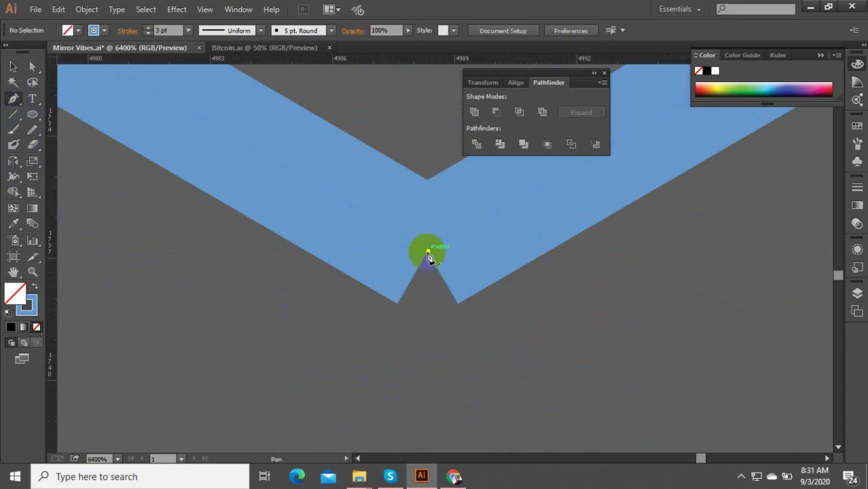
pyautogui.moveTo(428, 253)
pyautogui.mouseDown()
pyautogui.moveTo(402, 311)
pyautogui.moveTo(457, 304)
pyautogui.moveTo(433, 324)
pyautogui.moveTo(474, 300)
pyautogui.moveTo(452, 287)
pyautogui.moveTo(429, 253)
pyautogui.moveTo(417, 282)
pyautogui.mouseUp()
pyautogui.click(35, 286)
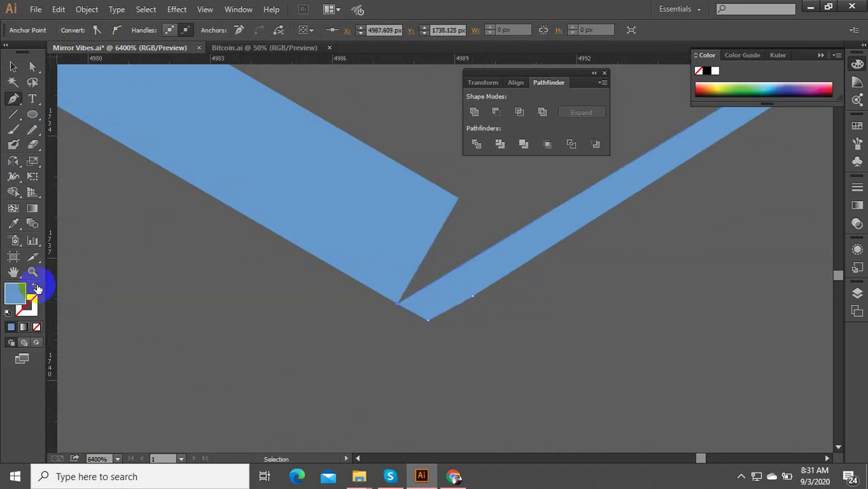
pyautogui.hotkey('shift', 'x')
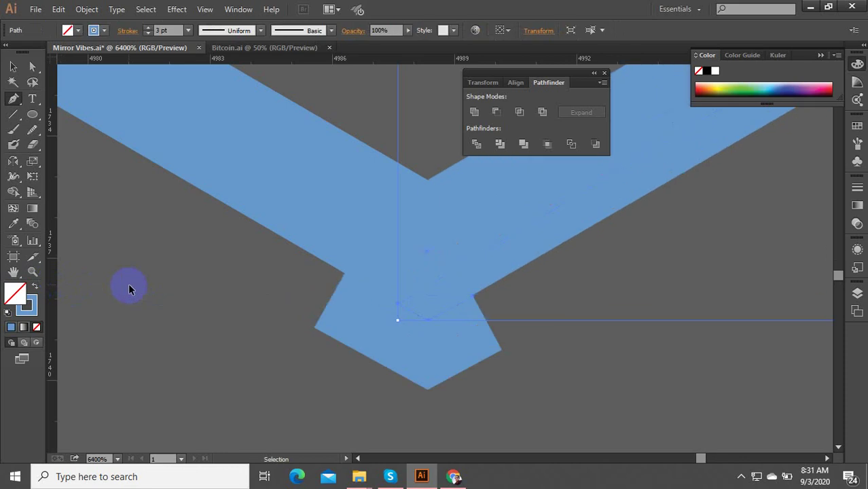
pyautogui.hotkey('ctrl', 'z')
pyautogui.hotkey('ctrl', 'z')
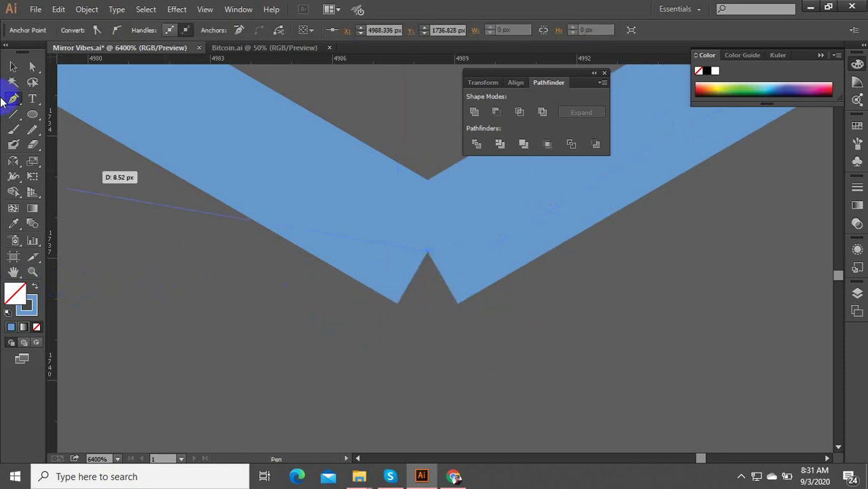
pyautogui.click(11, 67)
pyautogui.click(169, 288)
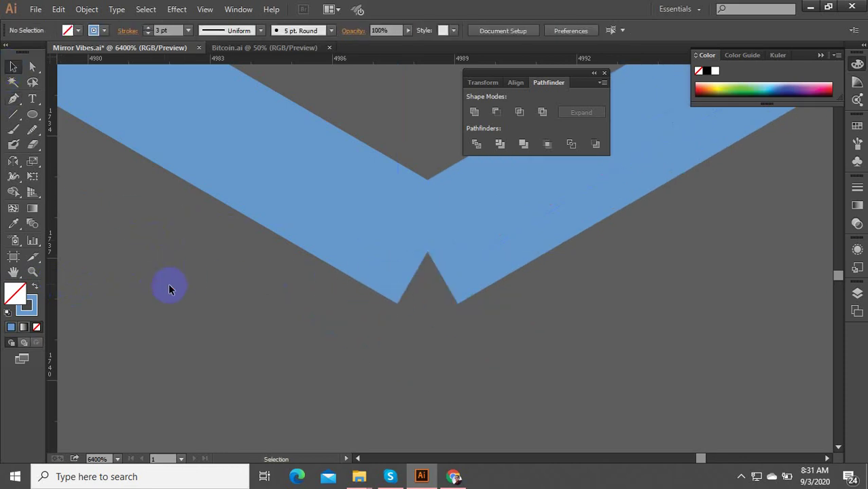
pyautogui.click(13, 99)
pyautogui.click(428, 252)
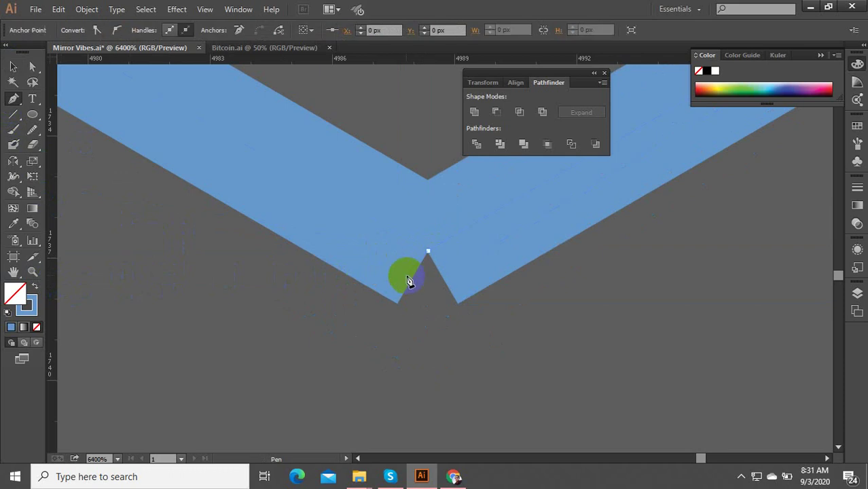
pyautogui.moveTo(407, 304); pyautogui.dragTo(406, 303)
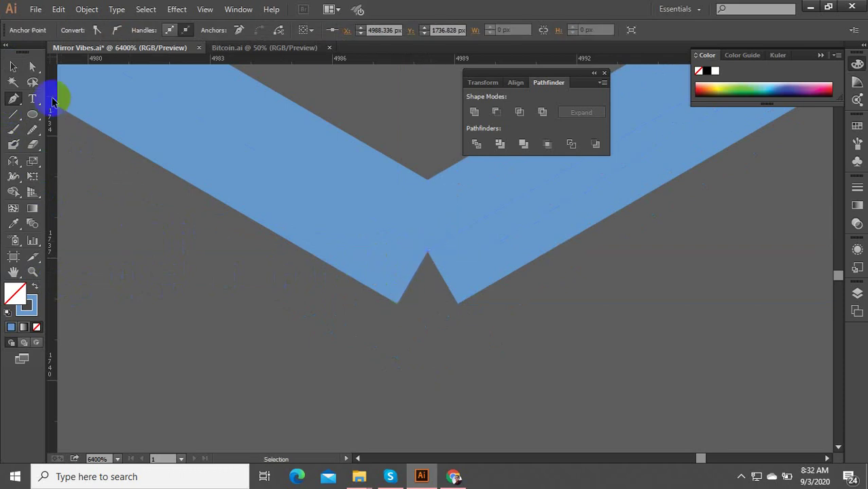
pyautogui.click(13, 68)
pyautogui.click(225, 300)
# Step: Draw a closed Pen tool shape over the notch beneath the light blue V and give it a light blue fill without stroke
pyautogui.click(13, 99)
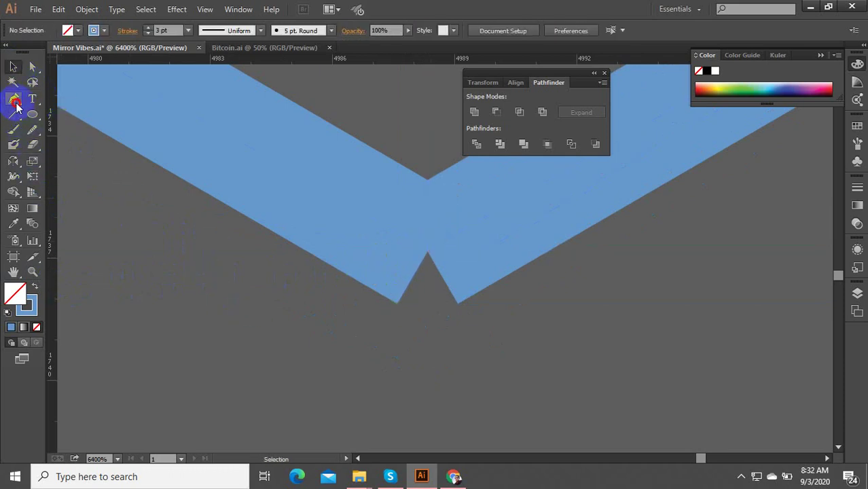
pyautogui.click(463, 301)
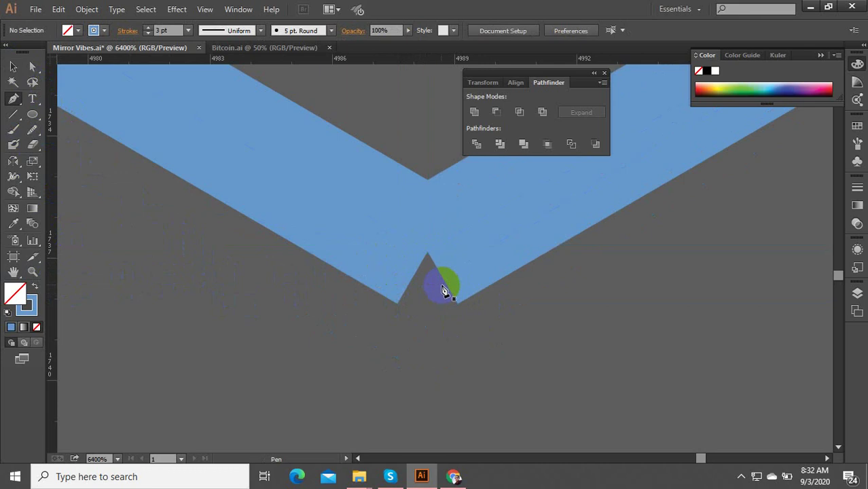
pyautogui.click(458, 304)
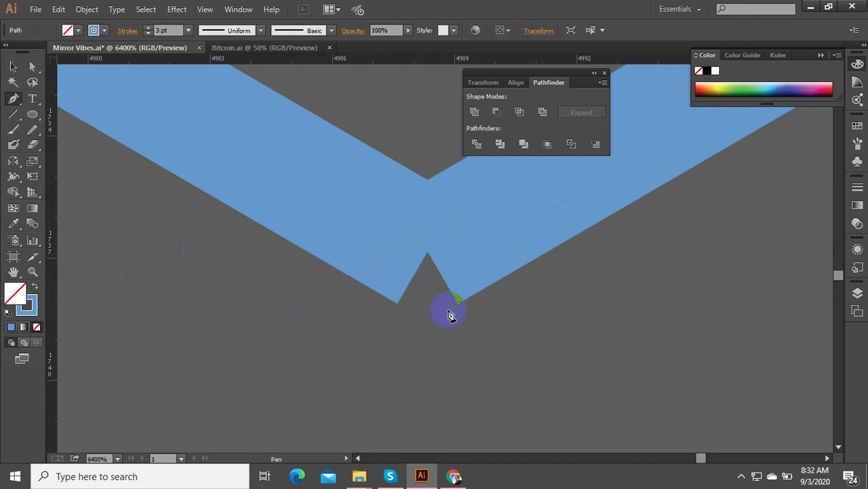
pyautogui.moveTo(430, 326)
pyautogui.mouseDown()
pyautogui.moveTo(403, 310)
pyautogui.moveTo(421, 245)
pyautogui.moveTo(466, 306)
pyautogui.moveTo(459, 311)
pyautogui.mouseUp()
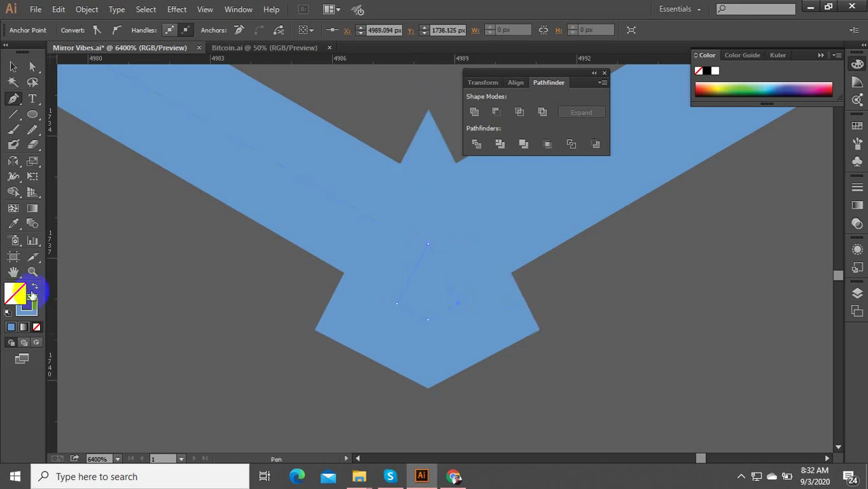
pyautogui.click(35, 286)
pyautogui.click(13, 67)
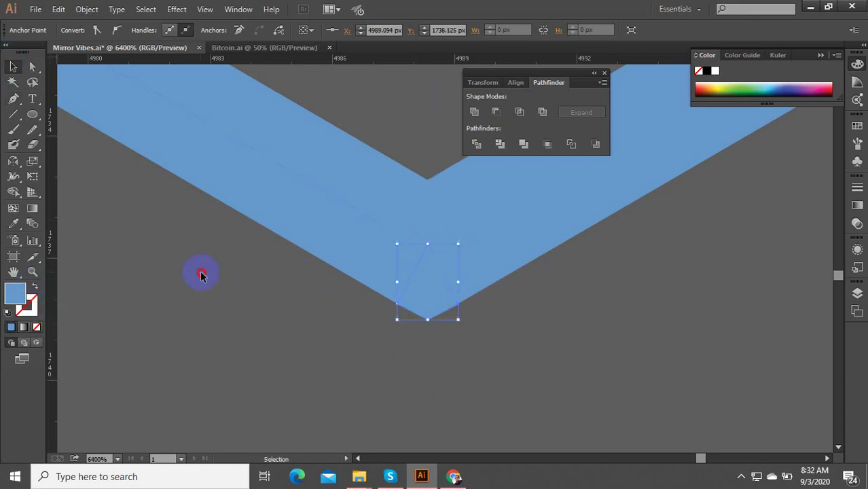
pyautogui.click(202, 273)
pyautogui.scroll(-10, 469, 371)
pyautogui.scroll(-4, 426, 348)
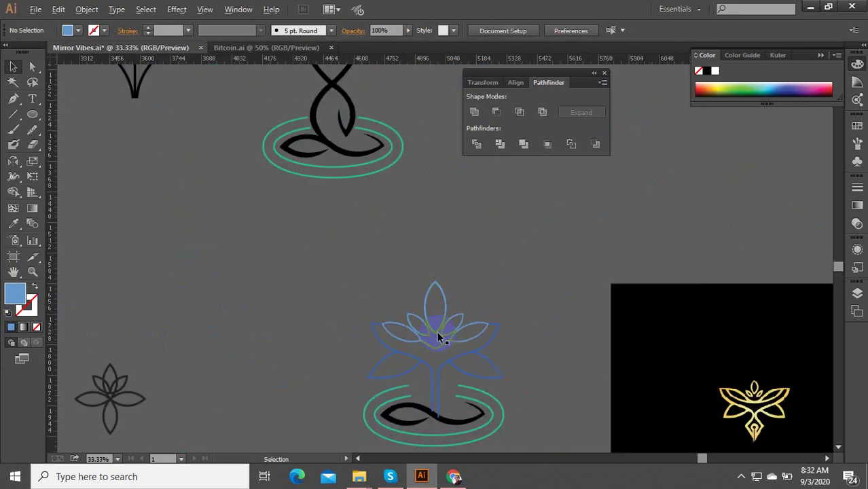
pyautogui.scroll(2, 438, 337)
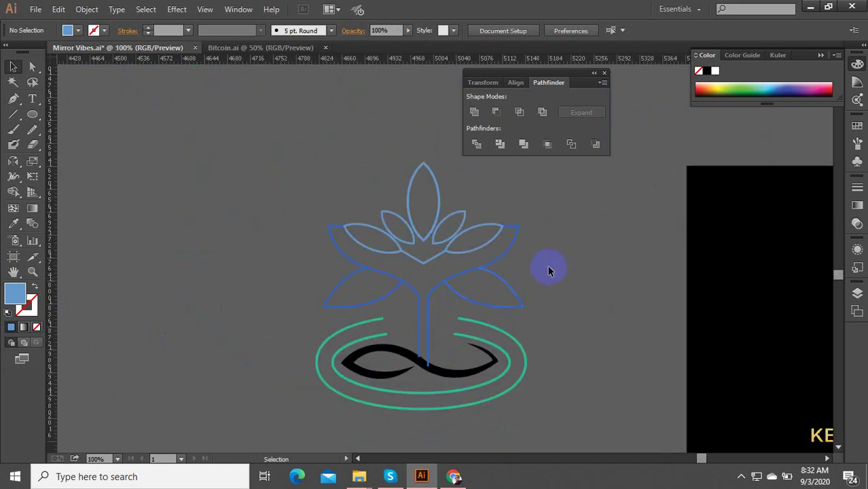
# Step: Set the stroke weight of the dark blue stem and leaf paths to 8 pt
pyautogui.moveTo(355, 299); pyautogui.dragTo(338, 278)
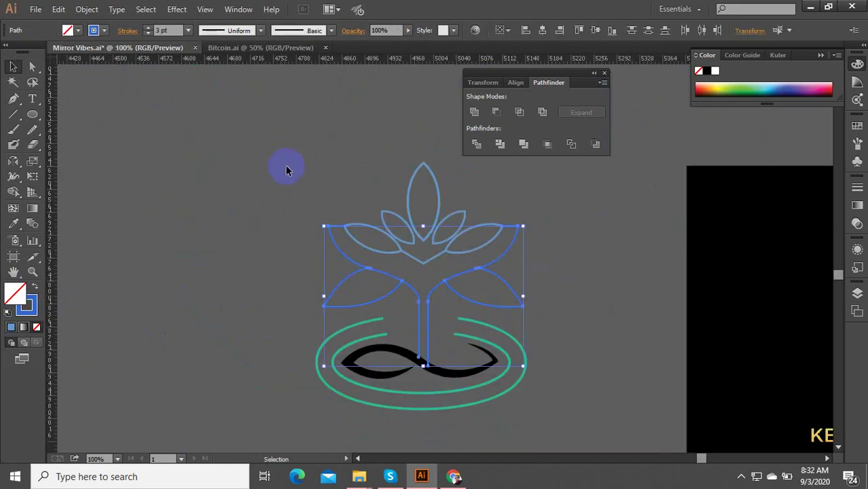
pyautogui.click(166, 30)
pyautogui.scroll(3, 167, 29)
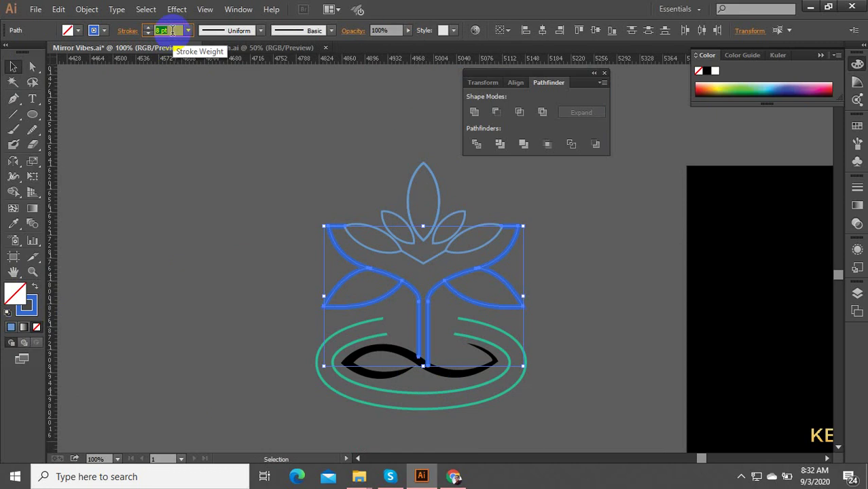
pyautogui.click(206, 212)
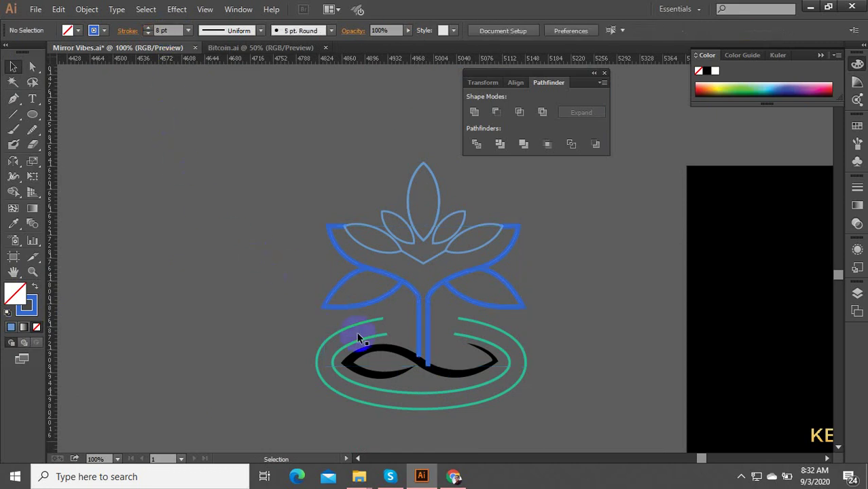
# Step: Draw an ellipse about as wide as the outer green ring, with a green stroke and no fill
pyautogui.hotkey('ctrl', '=')
pyautogui.hotkey('ctrl', '=')
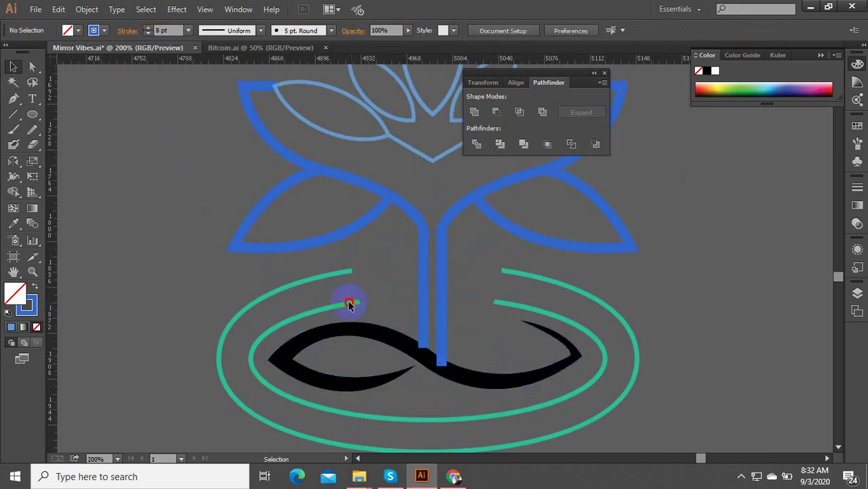
pyautogui.click(349, 304)
pyautogui.keyDown('shift'); pyautogui.click(525, 299); pyautogui.keyUp('shift')
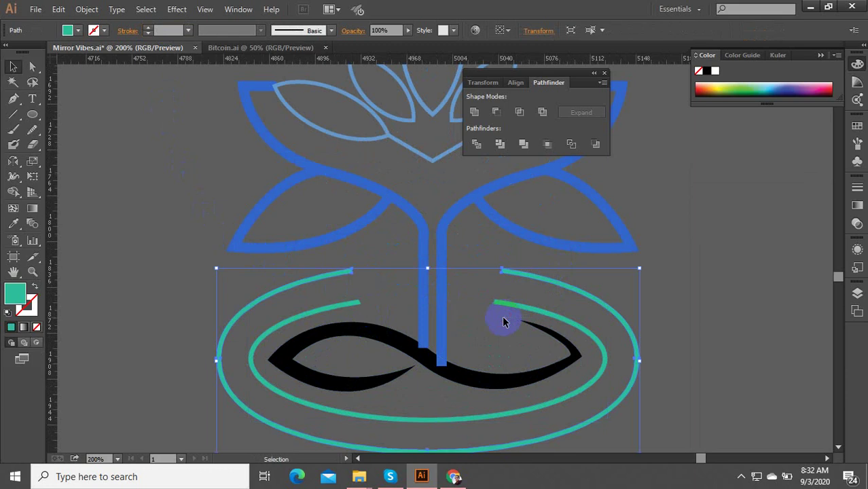
pyautogui.click(32, 114)
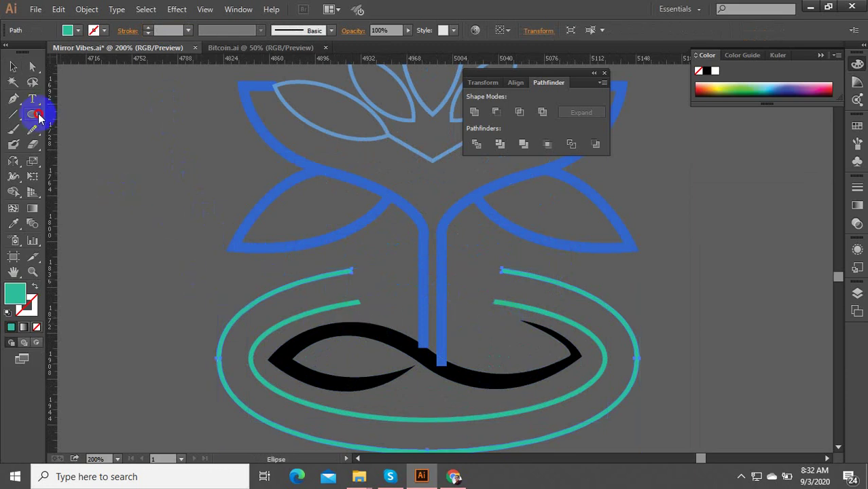
pyautogui.scroll(-2, 277, 323)
pyautogui.moveTo(254, 279); pyautogui.dragTo(466, 337)
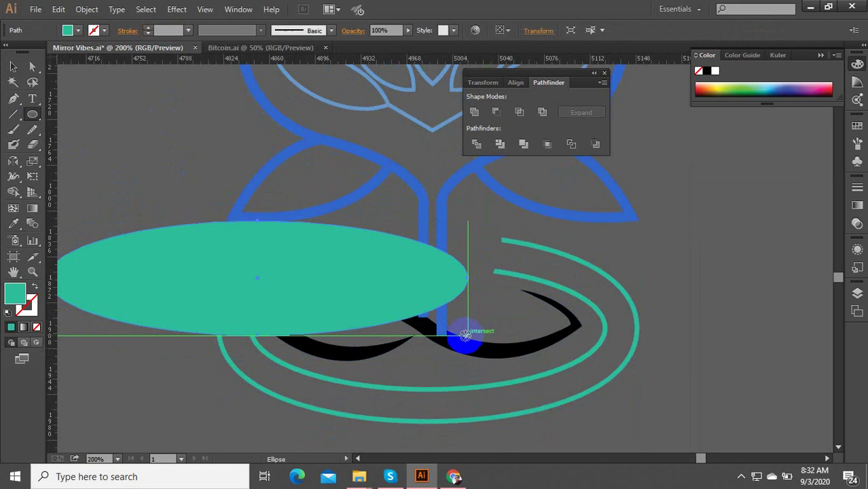
pyautogui.click(34, 286)
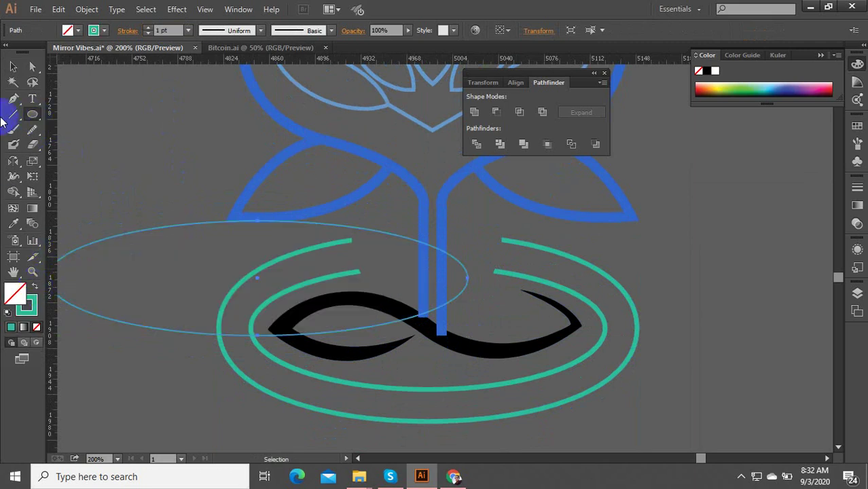
# Step: Delete the two open green rings and move the new ellipse so it surrounds the infinity shape
pyautogui.click(13, 66)
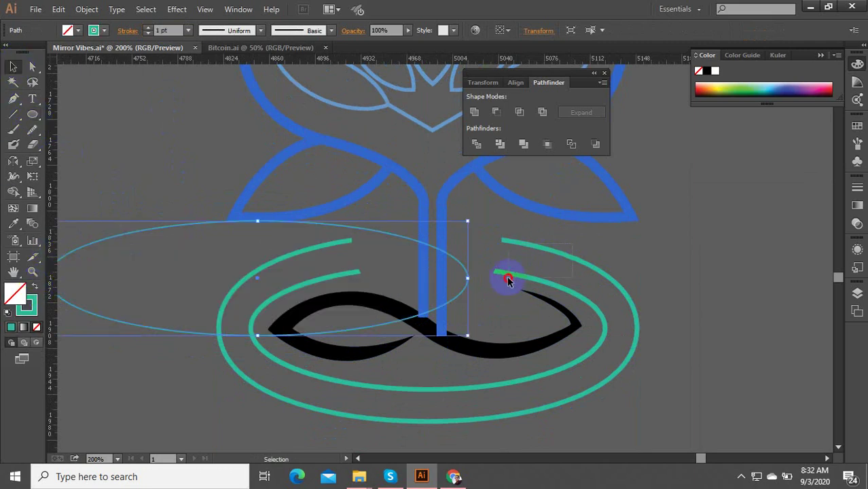
pyautogui.click(507, 279)
pyautogui.press('Delete')
pyautogui.click(467, 286)
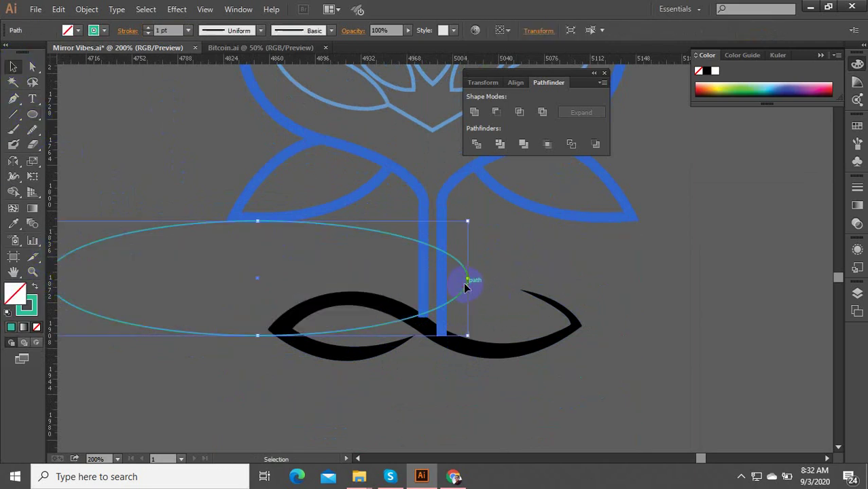
pyautogui.moveTo(467, 293); pyautogui.dragTo(637, 334)
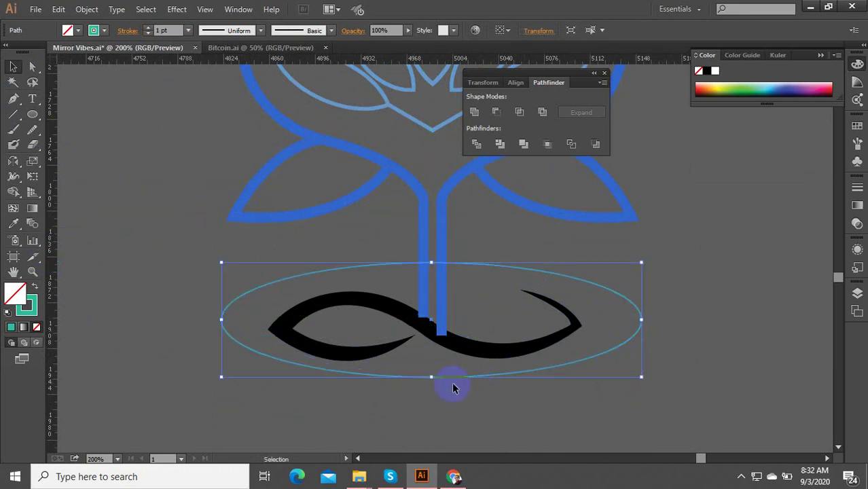
# Step: Group all the plant paths and centre the group horizontally with the ellipse and the infinity shape
pyautogui.scroll(-2, 492, 340)
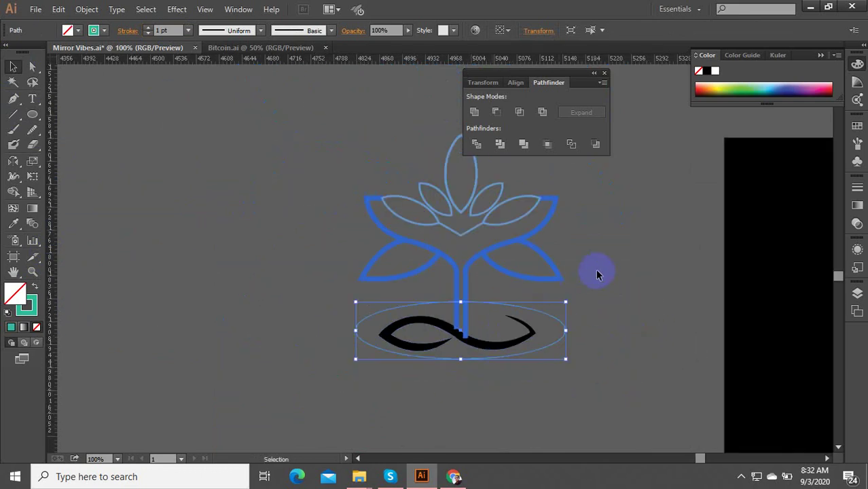
pyautogui.moveTo(369, 172); pyautogui.dragTo(423, 201)
pyautogui.rightClick(457, 207)
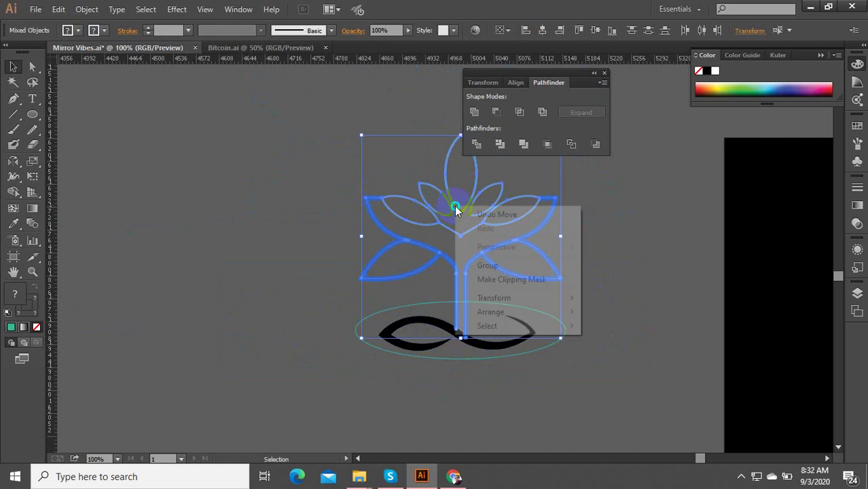
pyautogui.click(485, 263)
pyautogui.keyDown('shift'); pyautogui.click(457, 358); pyautogui.keyUp('shift')
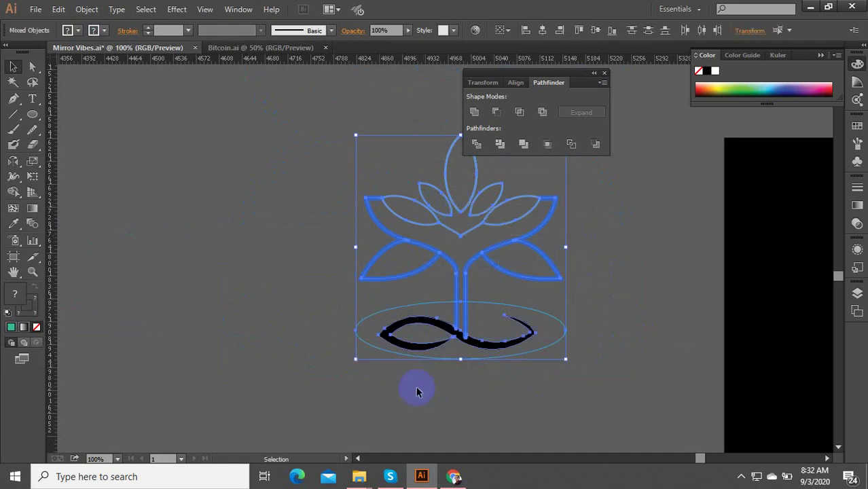
pyautogui.click(457, 403)
# Step: Nudge the green ellipse down slightly and align it with the infinity shape on their vertical centres
pyautogui.scroll(3, 466, 339)
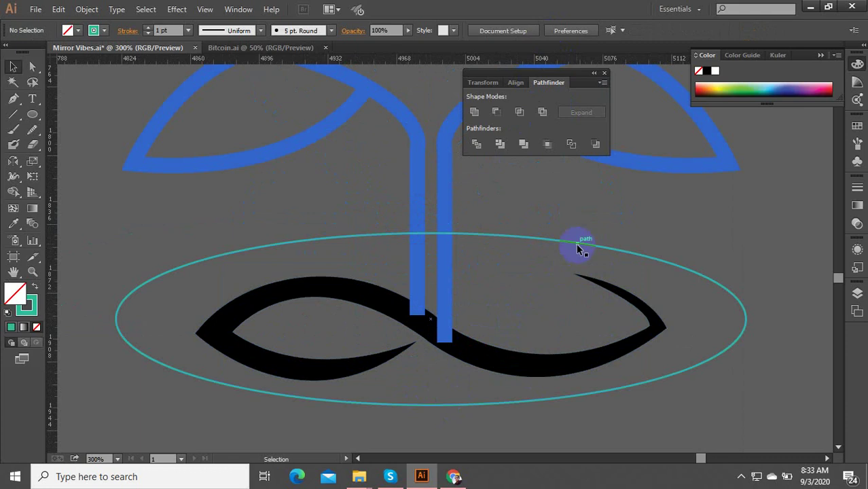
pyautogui.click(561, 236)
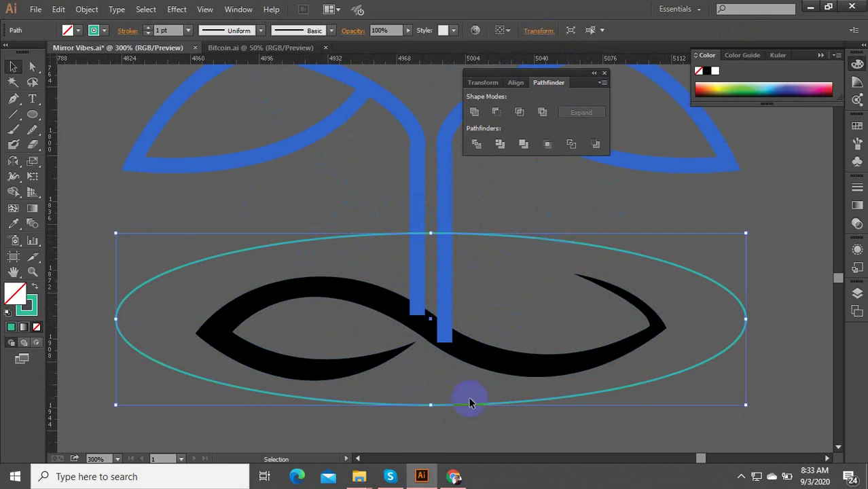
pyautogui.press('Down')
pyautogui.keyDown('shift'); pyautogui.click(596, 333); pyautogui.keyUp('shift')
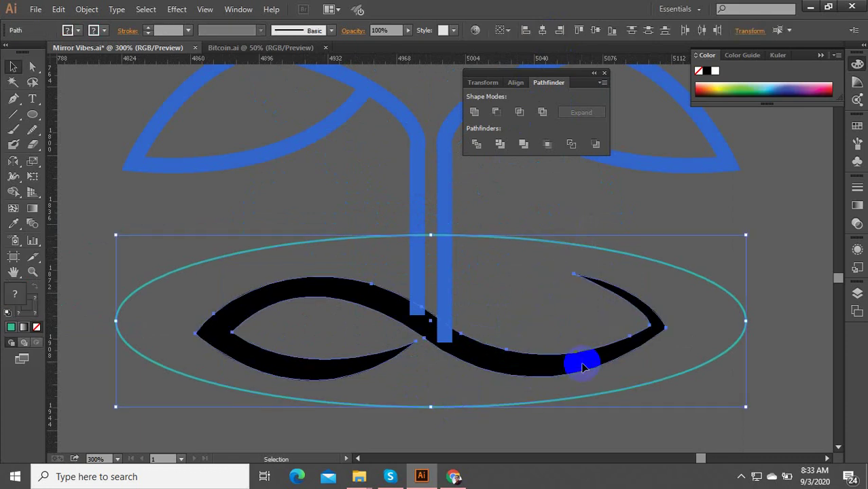
pyautogui.click(594, 31)
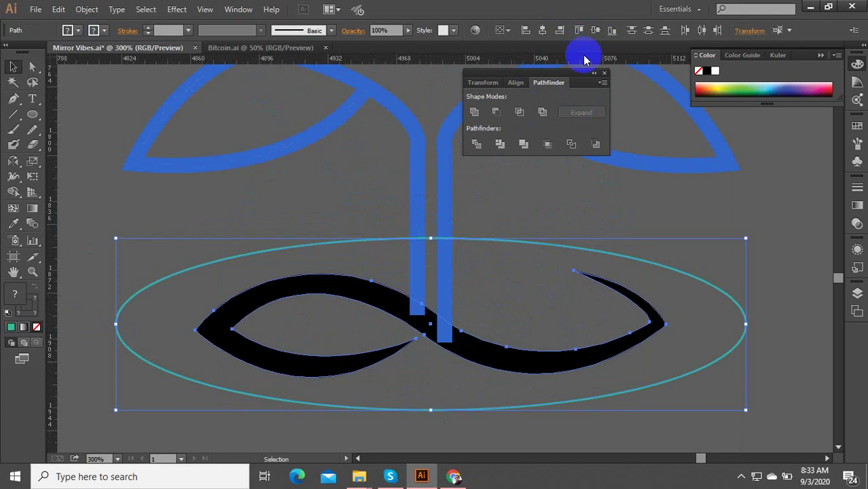
# Step: Offset the green ellipse's path by 22 px with Miter joins to create a larger outer ring
pyautogui.click(518, 287)
pyautogui.click(513, 267)
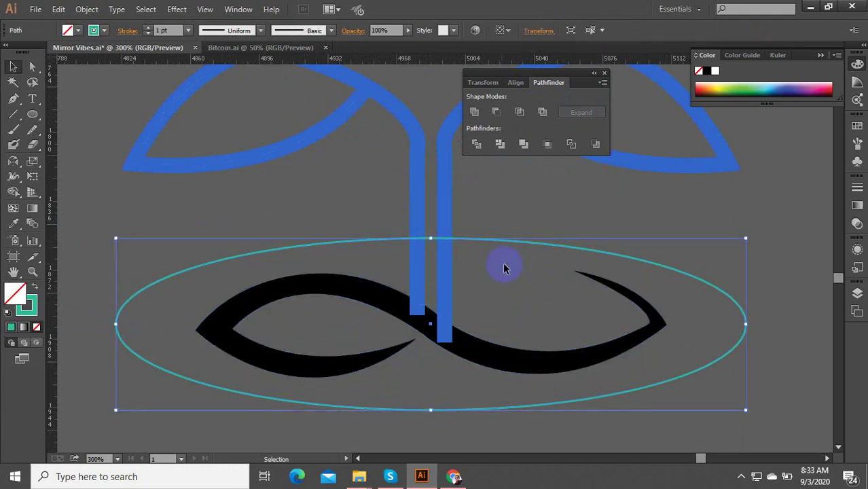
pyautogui.click(87, 8)
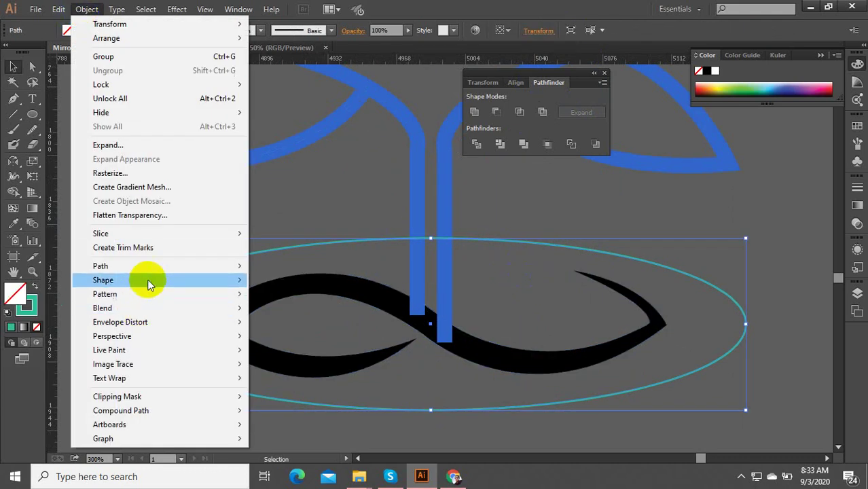
pyautogui.moveTo(158, 267)
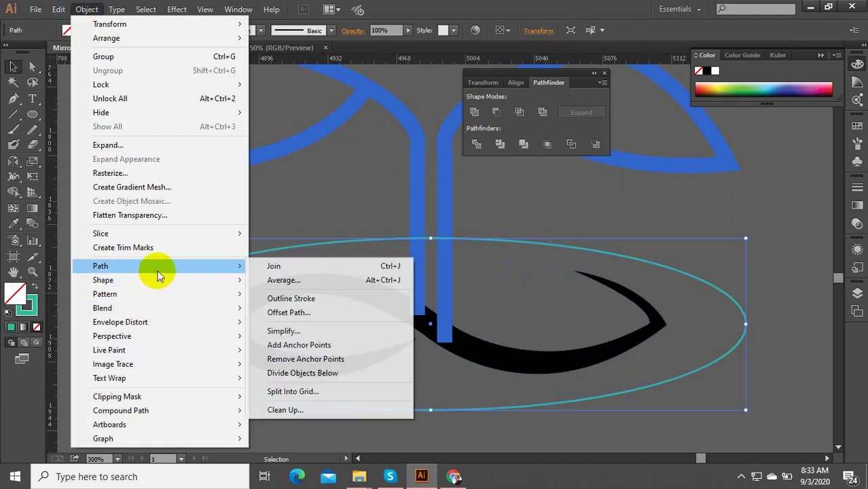
pyautogui.click(288, 312)
pyautogui.click(493, 311)
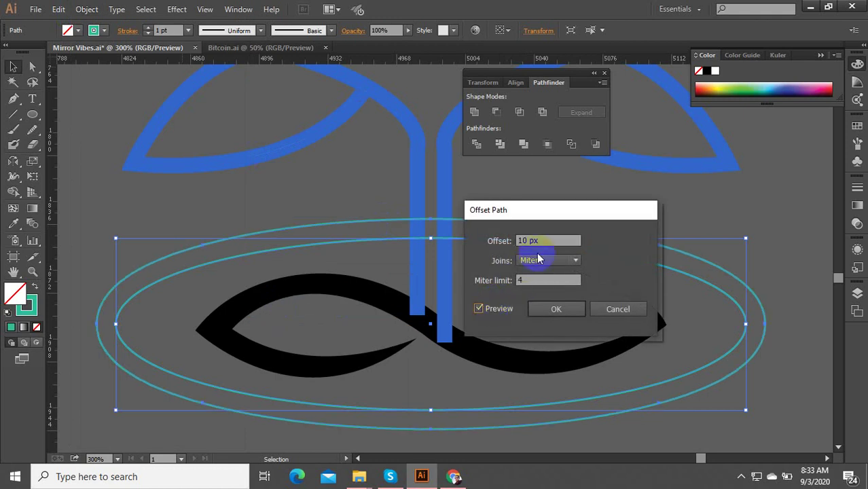
pyautogui.scroll(8, 542, 239)
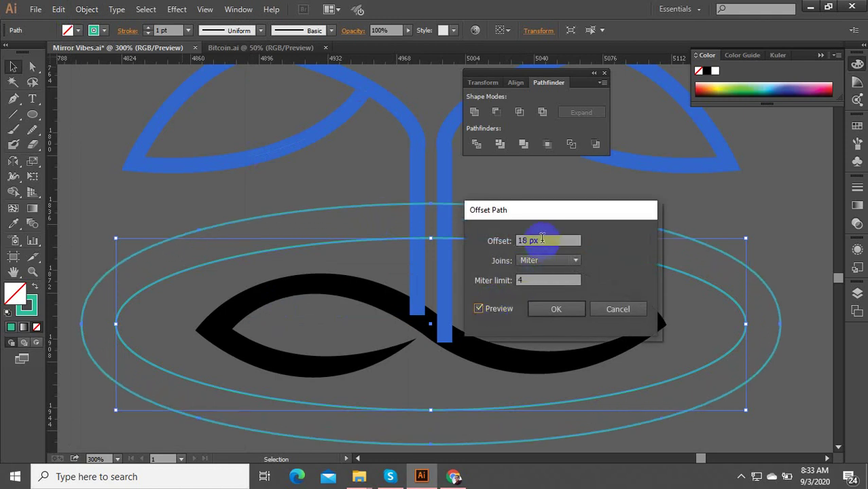
pyautogui.scroll(4, 542, 239)
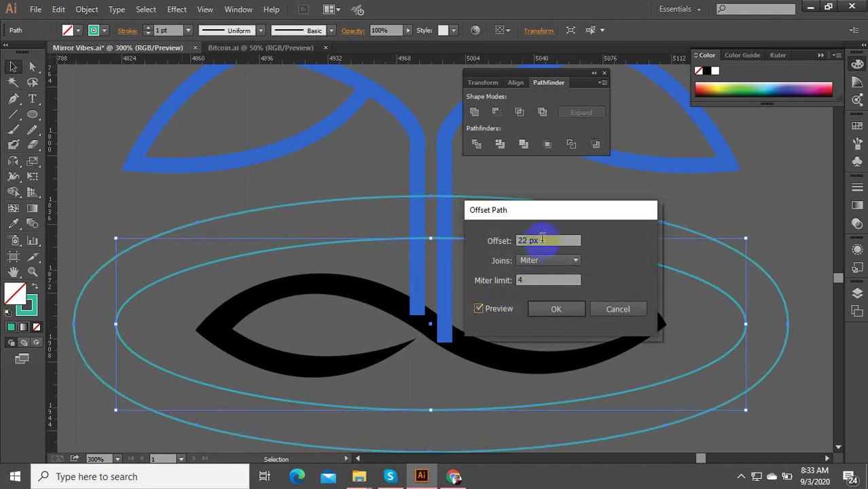
pyautogui.click(556, 309)
# Step: Set the stroke weight of both green ellipses to 5 pt
pyautogui.scroll(-2, 499, 307)
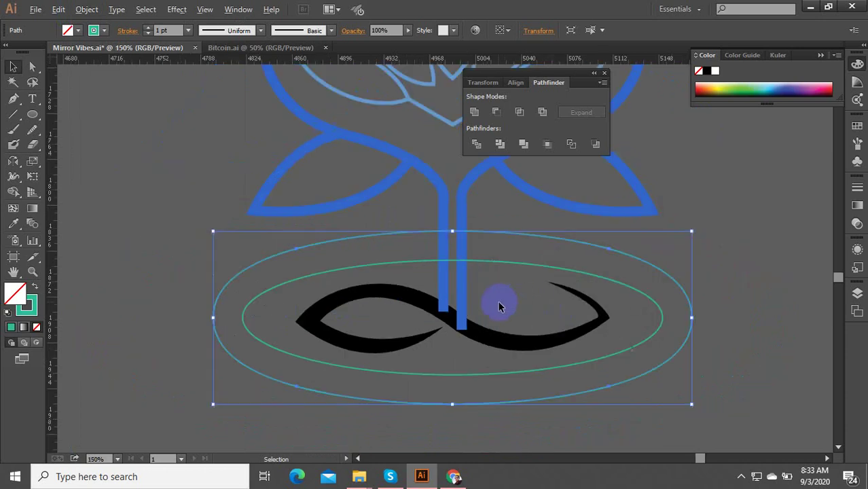
pyautogui.scroll(-1, 499, 307)
pyautogui.keyDown('shift'); pyautogui.click(509, 272); pyautogui.keyUp('shift')
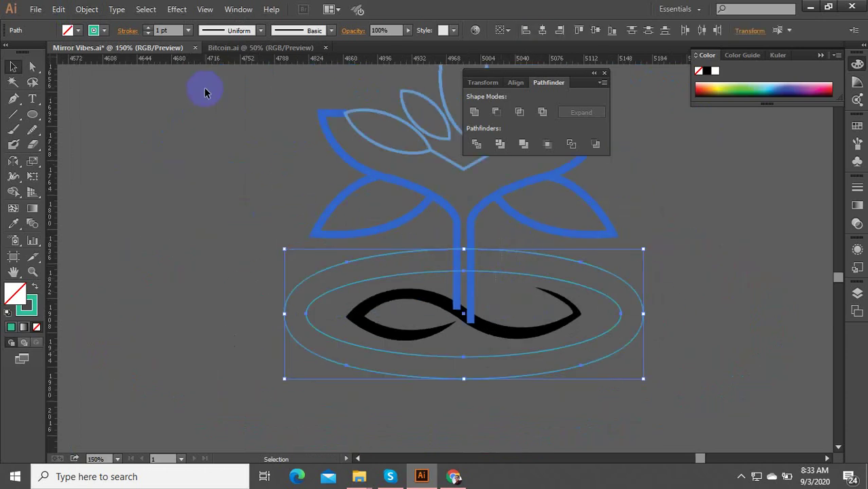
pyautogui.scroll(3, 180, 29)
pyautogui.write('6')
pyautogui.press('Return')
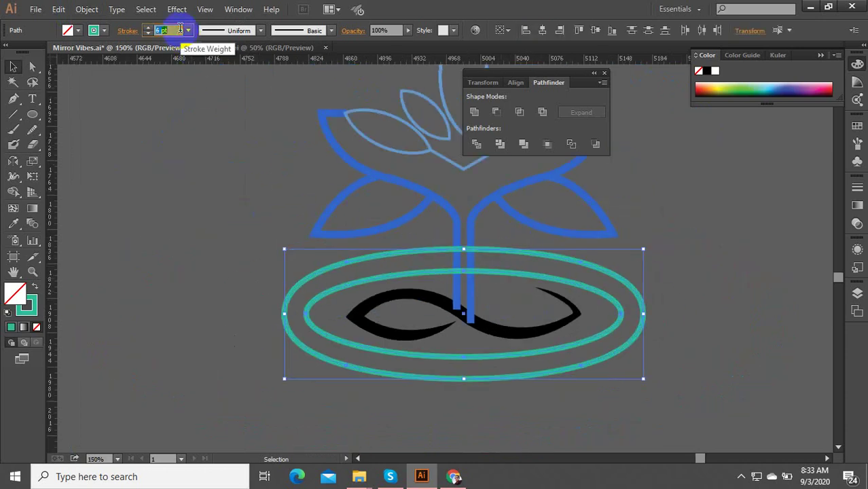
pyautogui.scroll(-1, 180, 30)
pyautogui.click(180, 91)
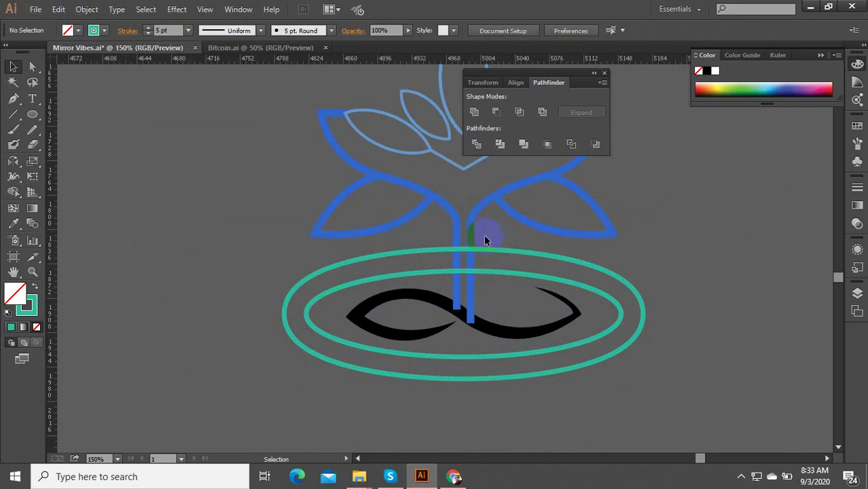
# Step: Duplicate the complete logo with its rings and infinity shape, placing the copy beyond the small lotus sketch
pyautogui.click(456, 233)
pyautogui.scroll(-3, 466, 274)
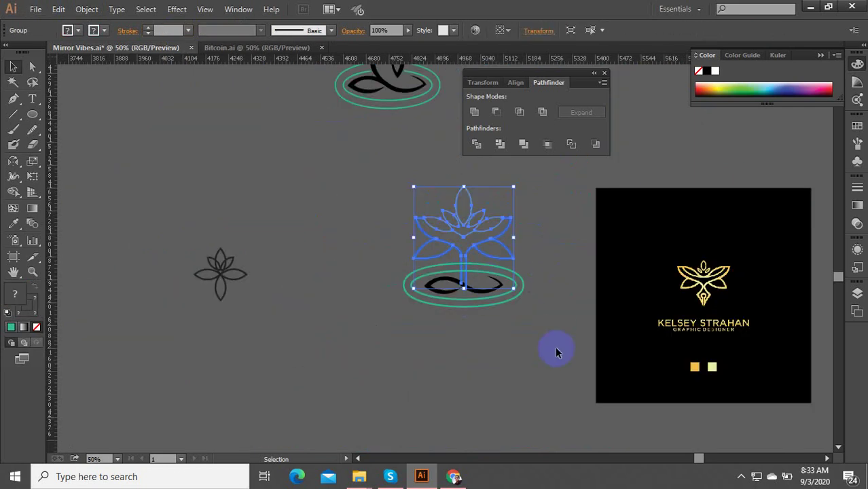
pyautogui.moveTo(555, 348); pyautogui.dragTo(405, 175)
pyautogui.click(403, 172)
pyautogui.moveTo(539, 336); pyautogui.dragTo(427, 197)
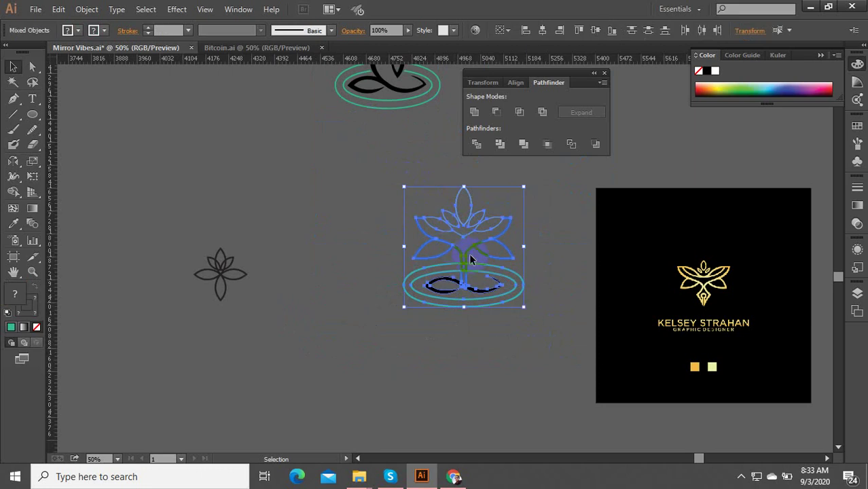
pyautogui.moveTo(464, 253); pyautogui.dragTo(102, 239)
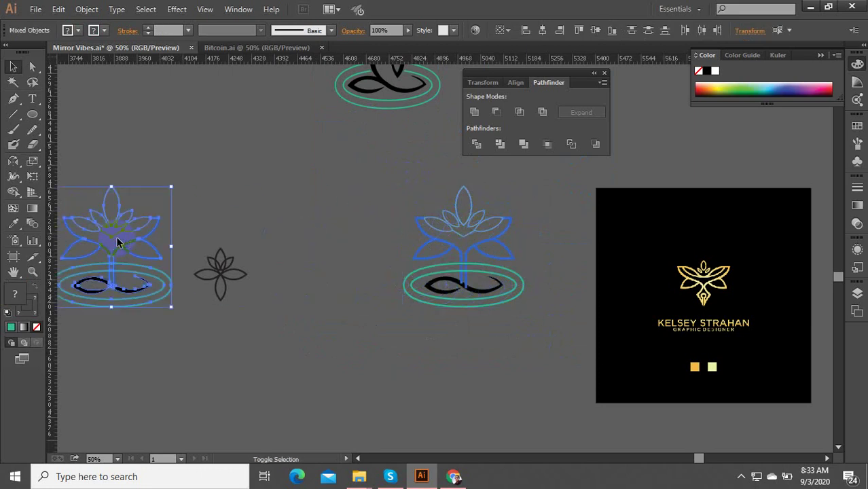
# Step: Examine the original logo's stem lines where they cross the green rings and meet the infinity shape
pyautogui.hotkey('ctrl', '+')
pyautogui.hotkey('ctrl', '+')
pyautogui.hotkey('ctrl', '+')
pyautogui.hotkey('ctrl', '+')
pyautogui.hotkey('ctrl', '+')
pyautogui.click(499, 270)
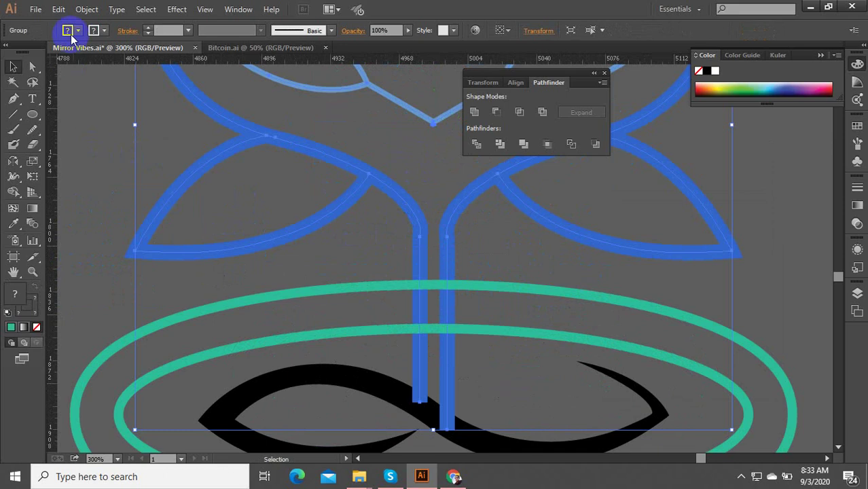
pyautogui.scroll(-1, 383, 282)
pyautogui.scroll(-3, 389, 285)
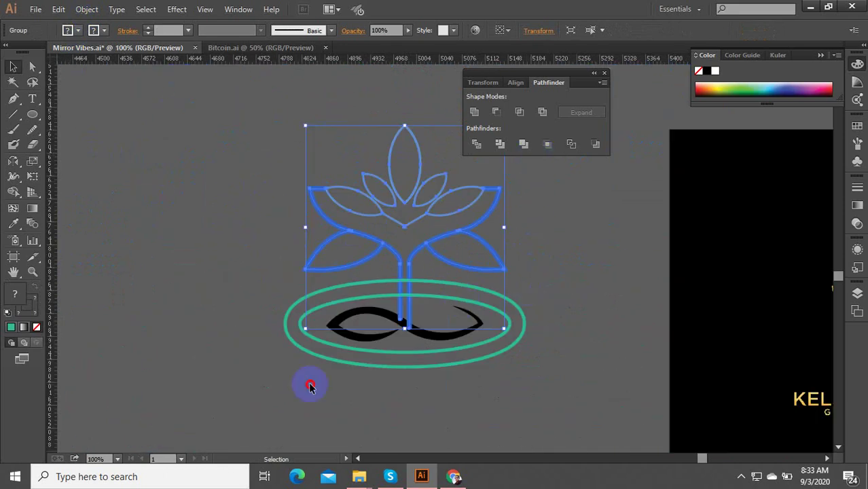
pyautogui.click(384, 432)
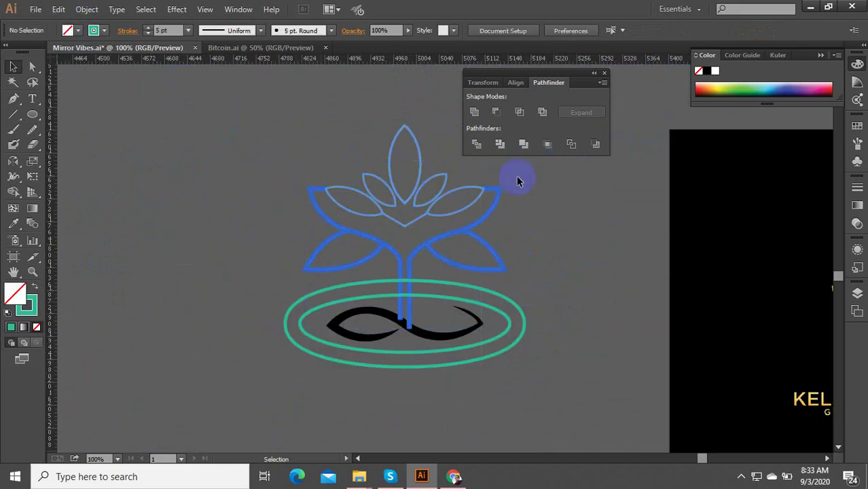
# Step: Expand the original lotus logo, infinity shape and green rings so all their strokes become filled outlines
pyautogui.hotkey('ctrl', 'a')
pyautogui.click(87, 10)
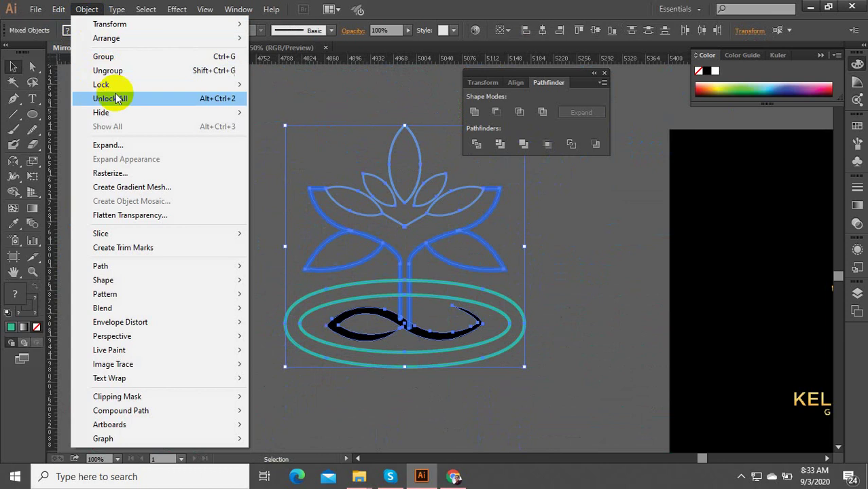
pyautogui.click(132, 146)
pyautogui.click(403, 309)
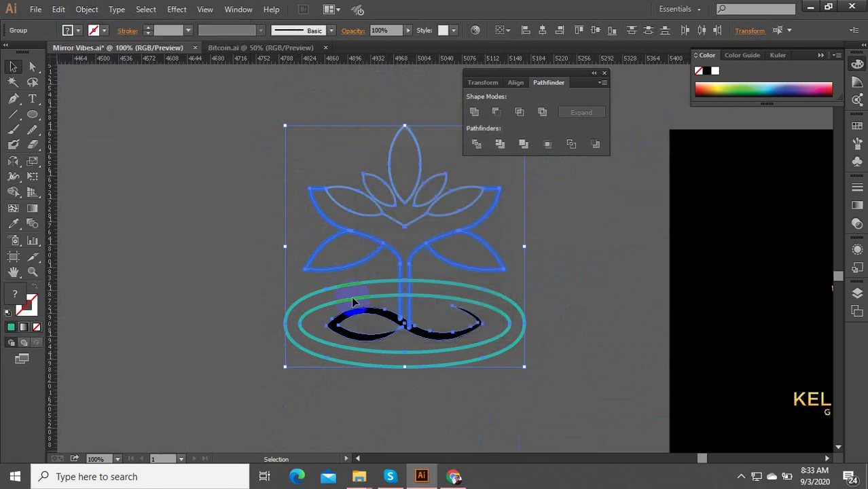
pyautogui.click(87, 10)
pyautogui.click(132, 146)
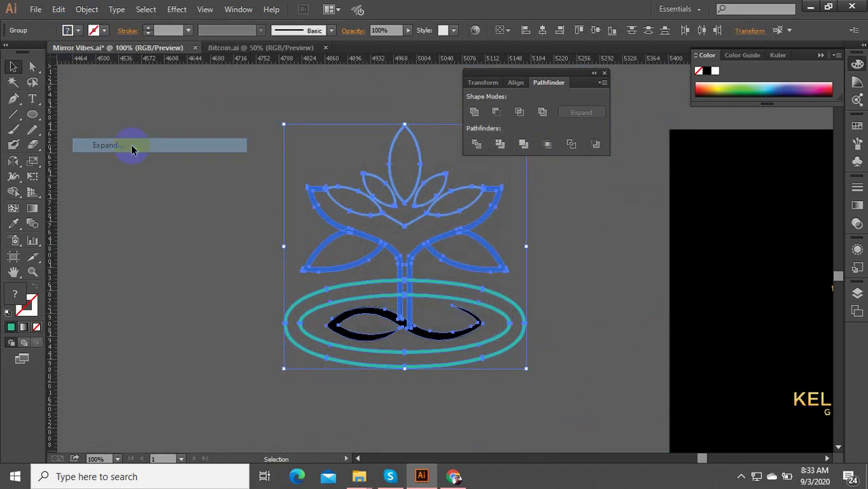
pyautogui.click(217, 235)
# Step: Examine the expanded stem outlines where they cross the green rings and reach the infinity shape
pyautogui.scroll(1, 424, 305)
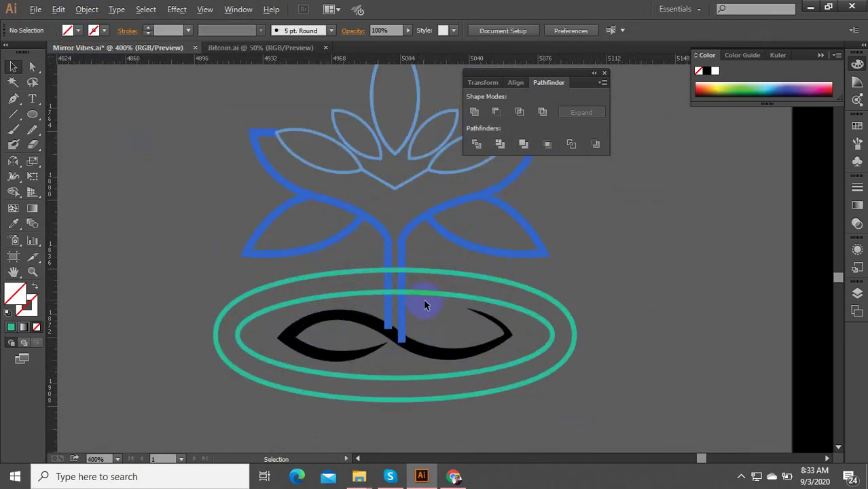
pyautogui.scroll(1, 423, 304)
pyautogui.click(333, 312)
pyautogui.scroll(-1, 319, 293)
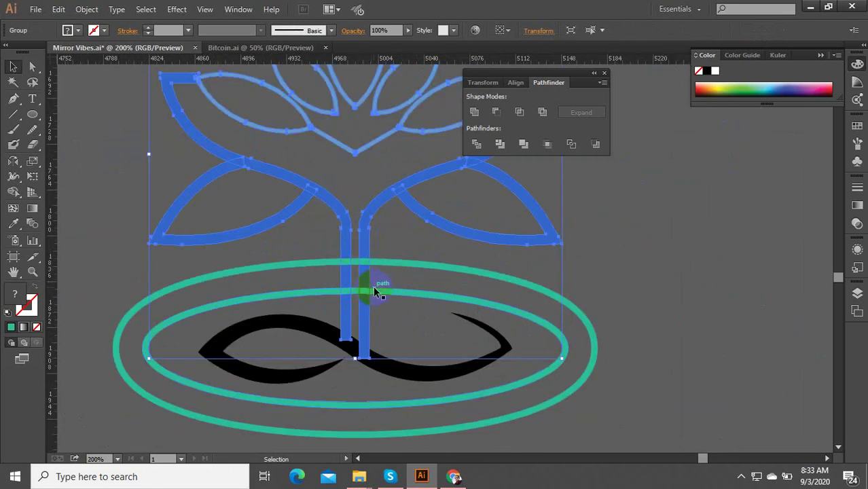
pyautogui.scroll(1, 358, 245)
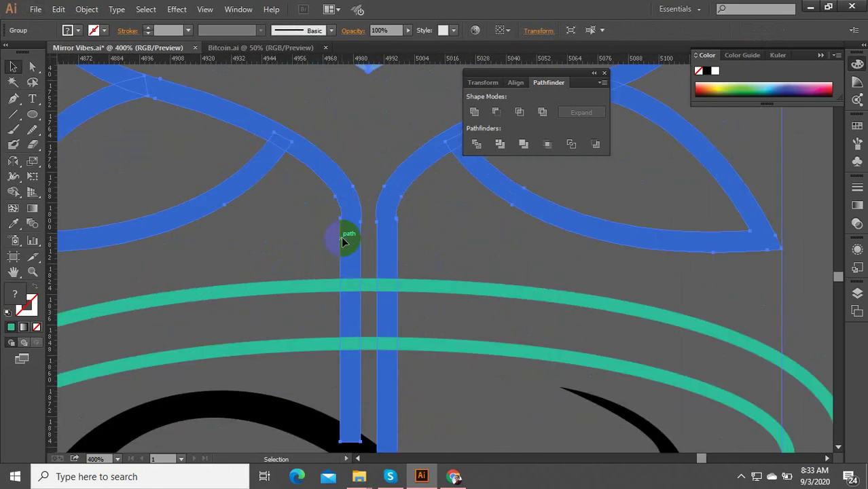
pyautogui.press('alt')
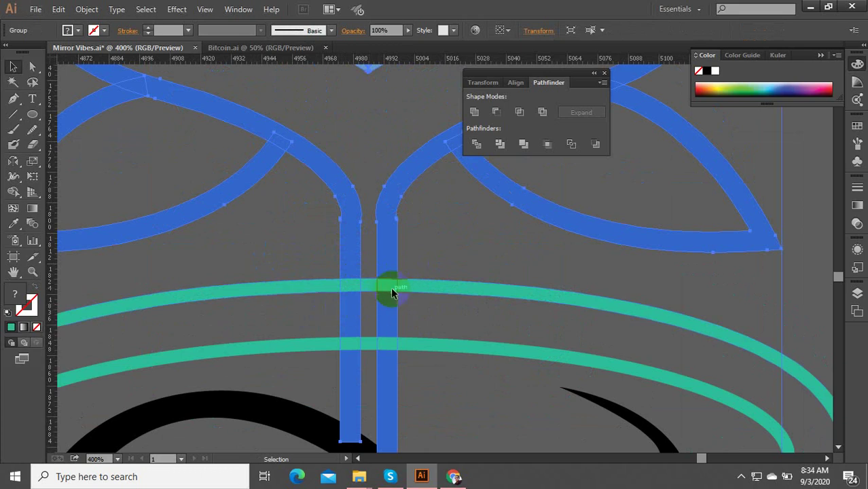
pyautogui.scroll(-3, 438, 311)
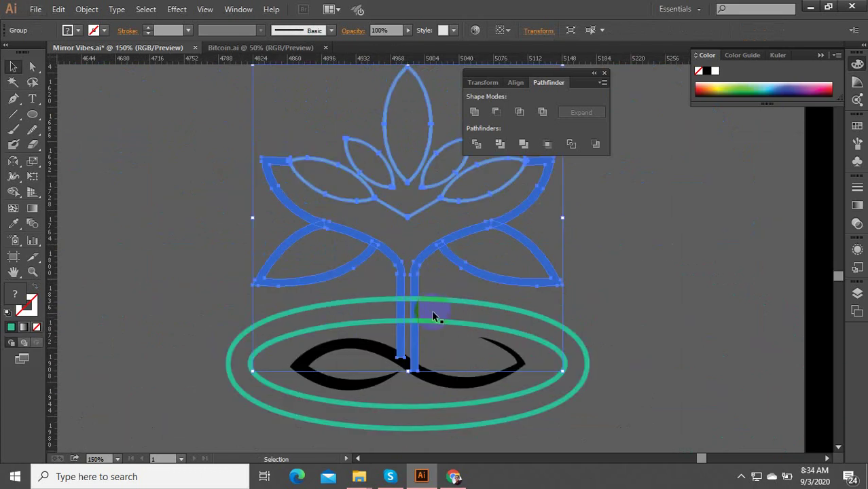
pyautogui.scroll(2, 436, 347)
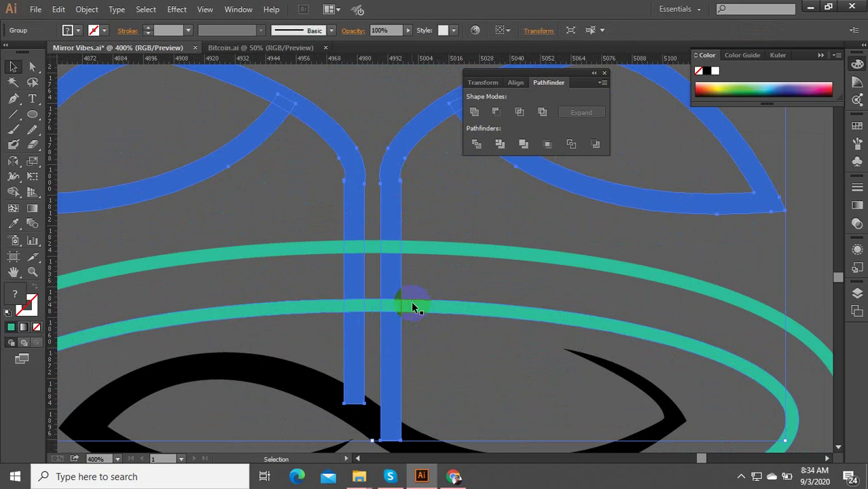
pyautogui.scroll(-5, 407, 332)
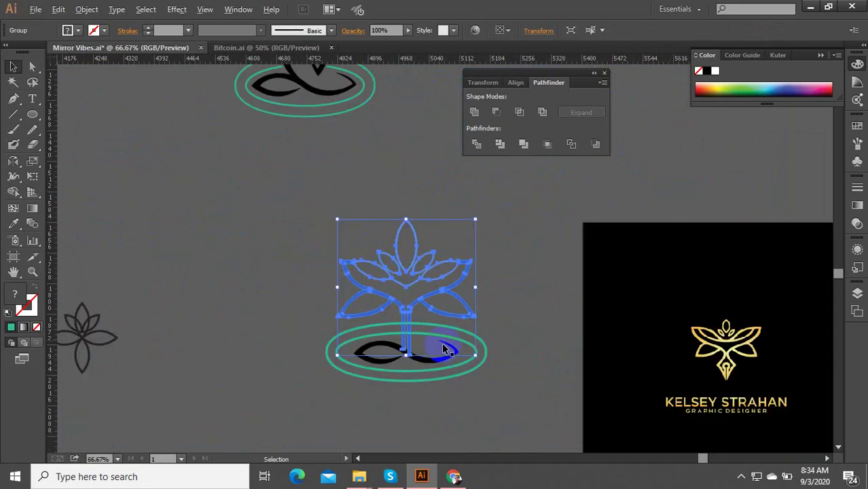
# Step: Duplicate the whole expanded logo, placing the copy between it and the small lotus sketch
pyautogui.click(486, 402)
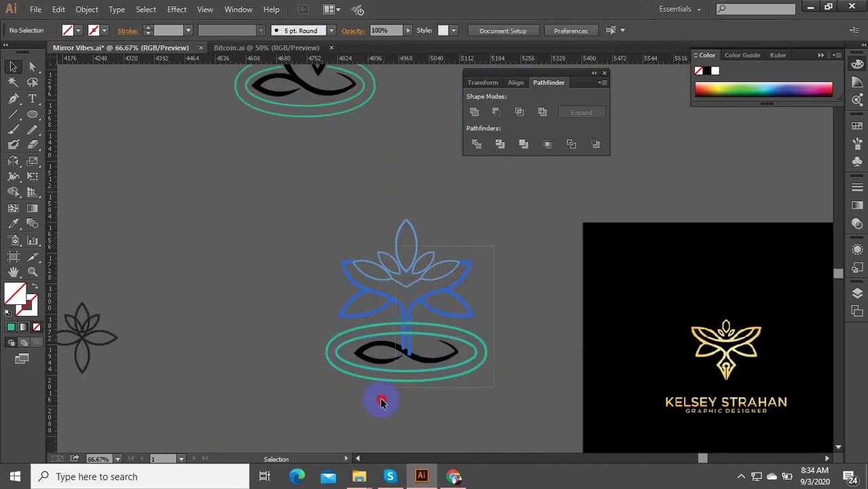
pyautogui.click(400, 350)
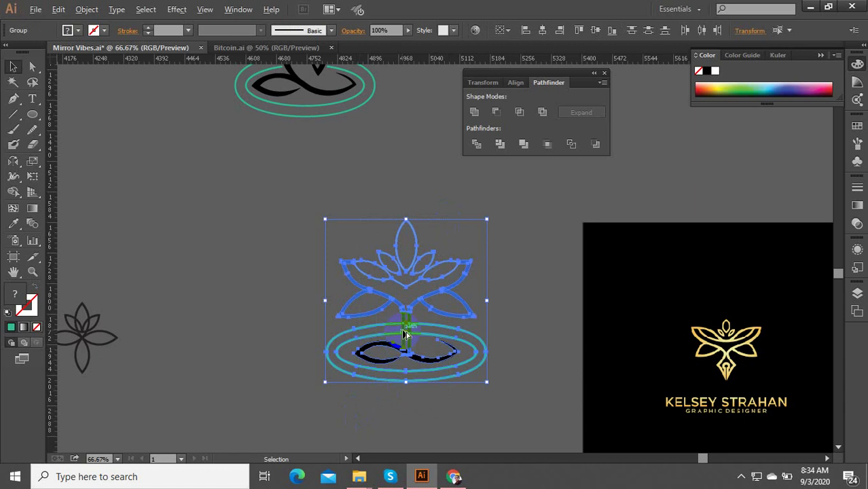
pyautogui.moveTo(411, 337); pyautogui.dragTo(220, 337)
pyautogui.click(518, 266)
pyautogui.scroll(3, 431, 328)
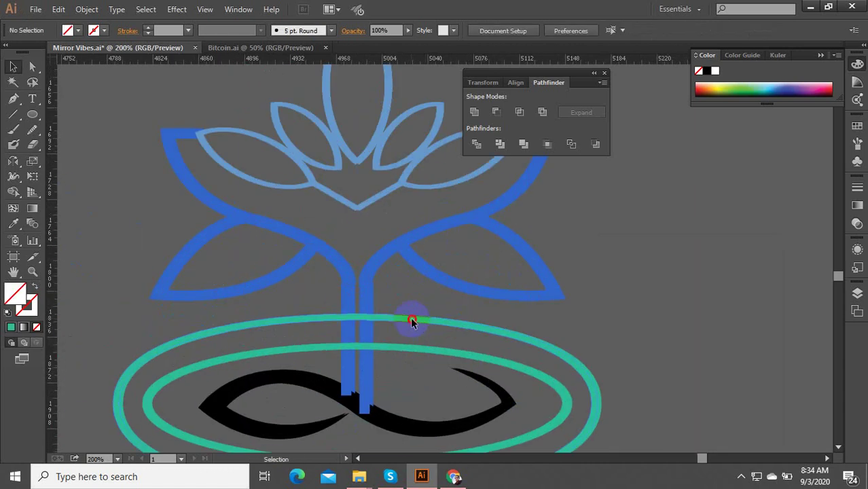
pyautogui.click(411, 321)
pyautogui.scroll(-3, 415, 325)
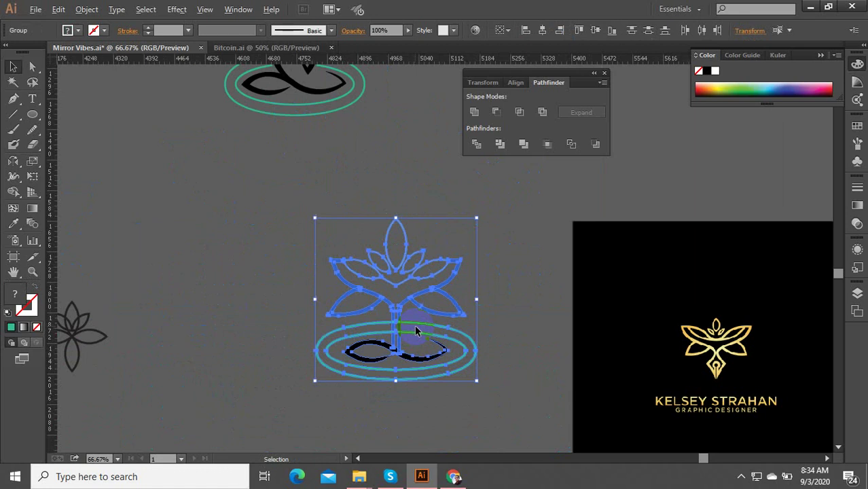
pyautogui.moveTo(416, 331); pyautogui.dragTo(228, 344)
pyautogui.scroll(3, 426, 329)
pyautogui.click(398, 294)
pyautogui.scroll(3, 374, 290)
pyautogui.hotkey('ctrl', 'z')
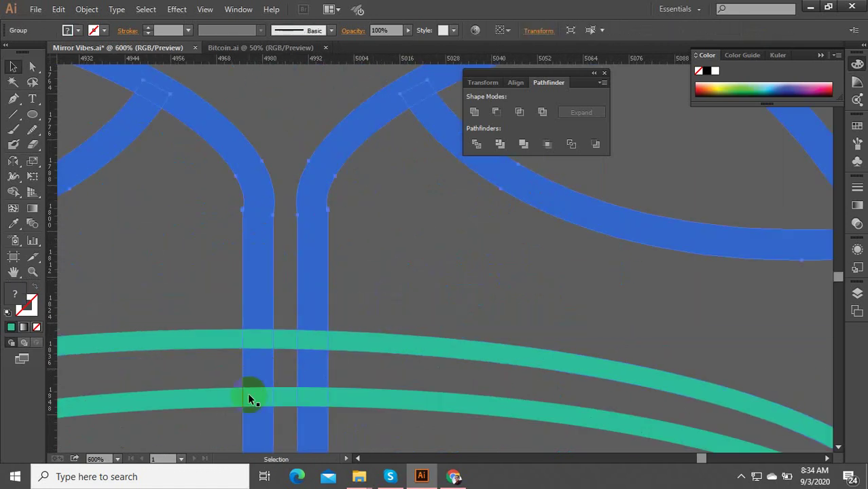
pyautogui.hotkey('ctrl', 'z')
# Step: Divide the overlapping stem lines and green rings with the Pathfinder, and ungroup the resulting pieces
pyautogui.moveTo(409, 258); pyautogui.dragTo(153, 447)
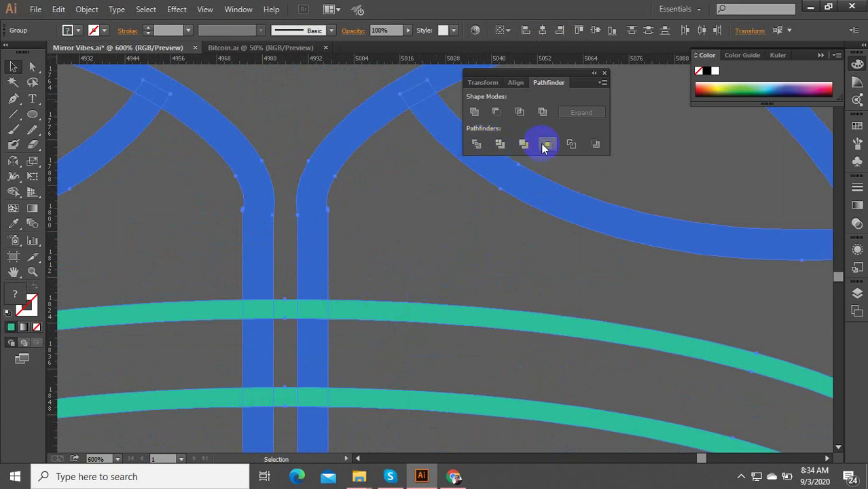
pyautogui.rightClick(305, 281)
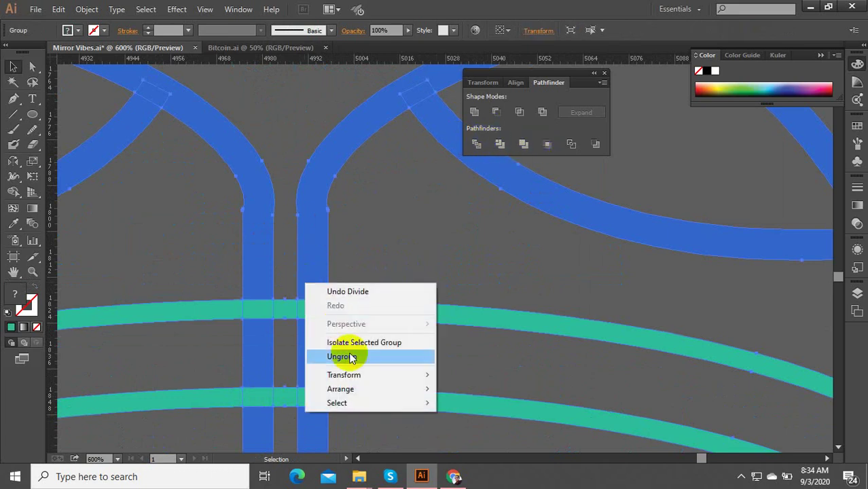
pyautogui.click(418, 359)
pyautogui.click(420, 362)
pyautogui.scroll(-1, 417, 351)
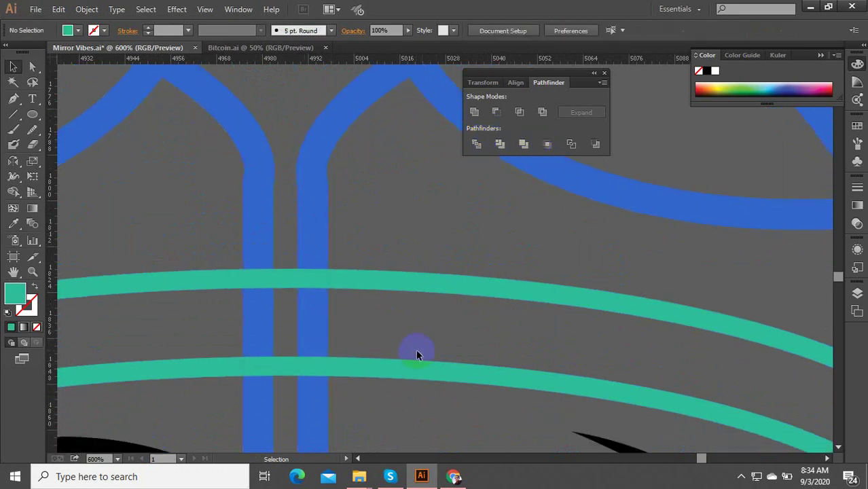
# Step: Recolour the two pieces where the left stem crosses the green rings with the stem's blue, using the Eyedropper
pyautogui.click(259, 362)
pyautogui.keyDown('shift'); pyautogui.click(264, 335); pyautogui.keyUp('shift')
pyautogui.keyDown('shift'); pyautogui.click(258, 276); pyautogui.keyUp('shift')
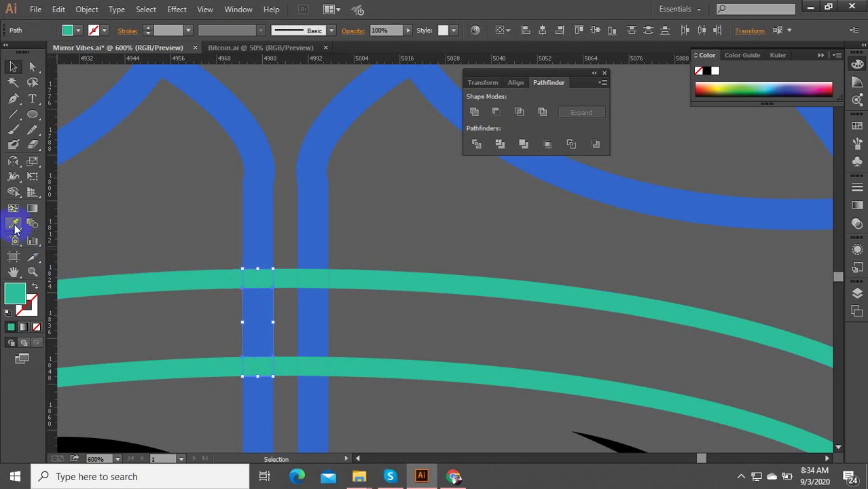
pyautogui.click(258, 236)
pyautogui.click(266, 281)
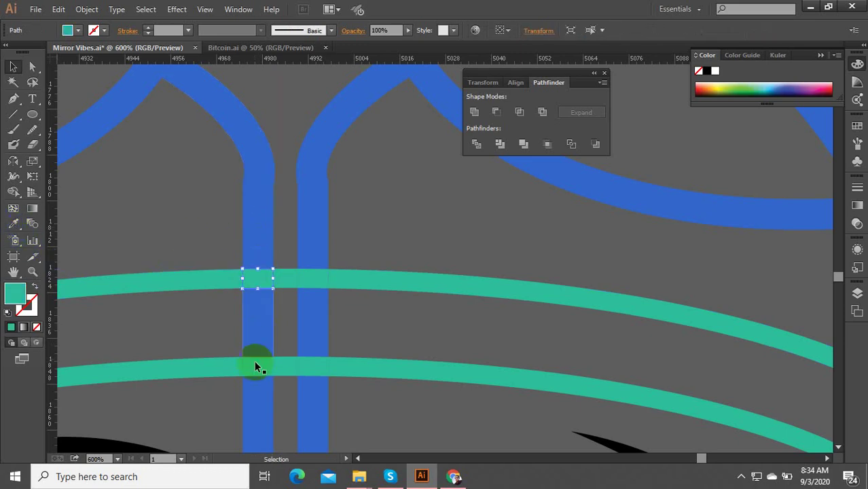
pyautogui.keyDown('shift'); pyautogui.click(256, 372); pyautogui.keyUp('shift')
pyautogui.click(14, 223)
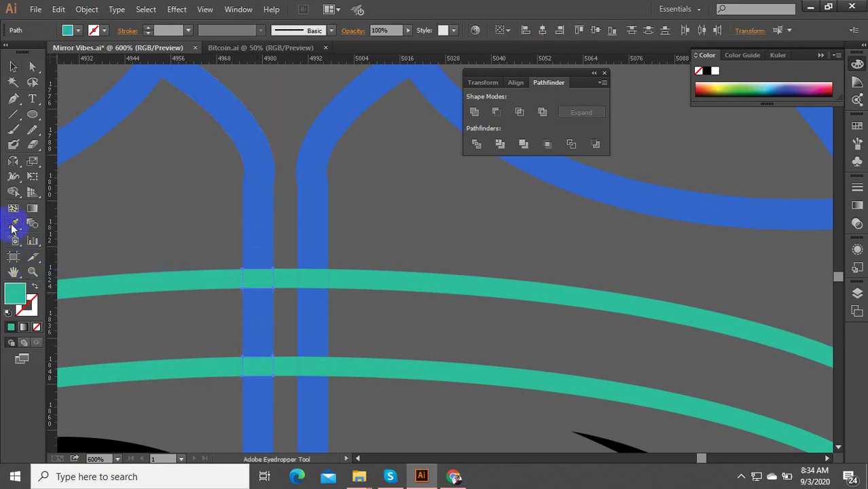
pyautogui.click(255, 203)
pyautogui.click(13, 66)
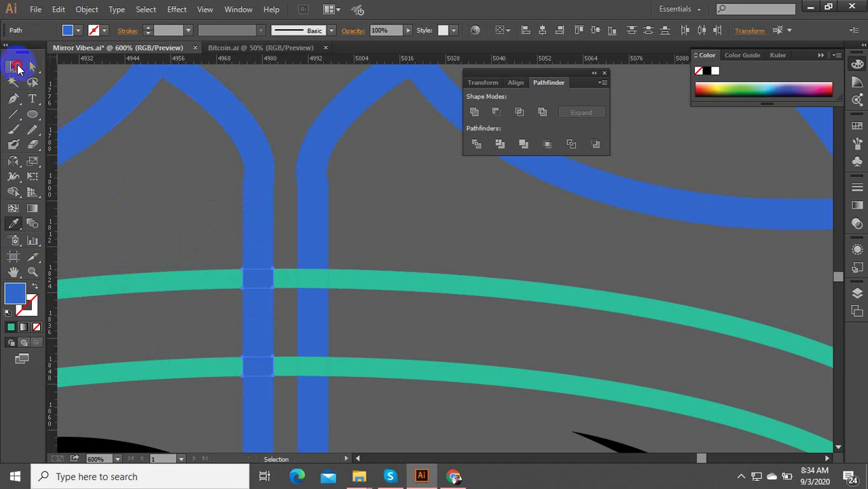
pyautogui.click(207, 189)
# Step: Recolour the black infinity shape with the stem's blue, using the Eyedropper, so it matches both stem ends
pyautogui.scroll(-7, 325, 200)
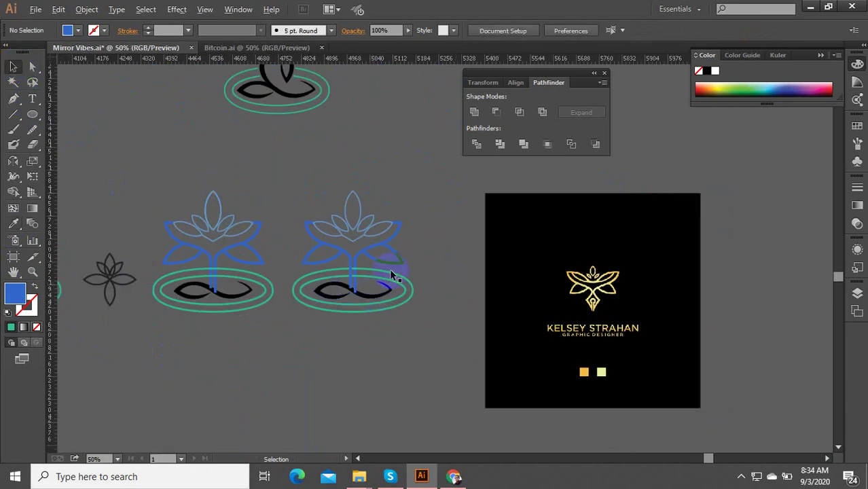
pyautogui.scroll(3, 382, 277)
pyautogui.scroll(3, 271, 321)
pyautogui.click(297, 275)
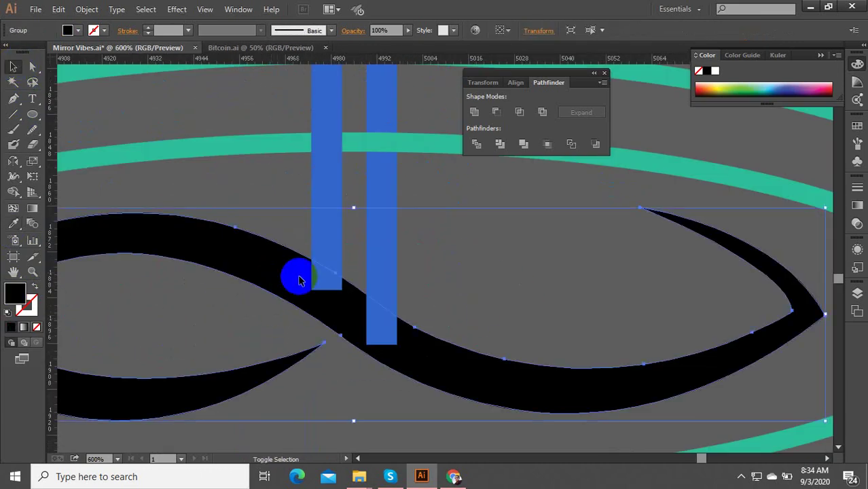
pyautogui.keyDown('shift'); pyautogui.click(410, 354); pyautogui.keyUp('shift')
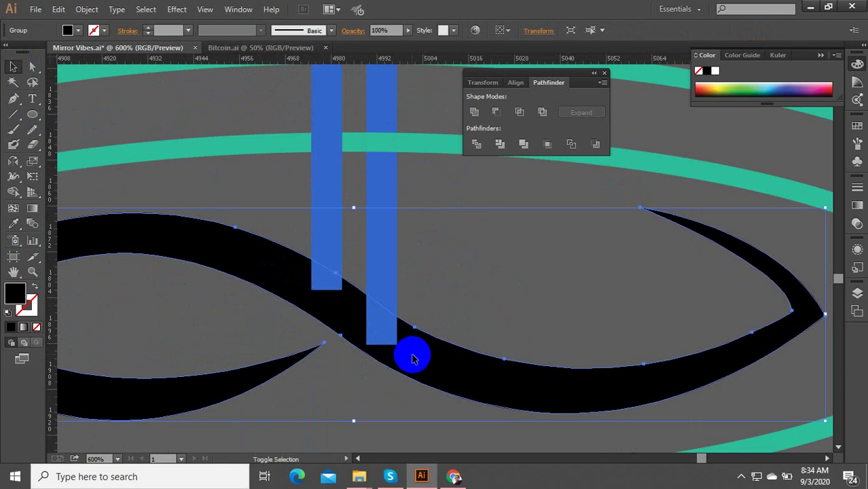
pyautogui.keyDown('shift'); pyautogui.click(384, 333); pyautogui.keyUp('shift')
pyautogui.keyDown('shift'); pyautogui.click(325, 284); pyautogui.keyUp('shift')
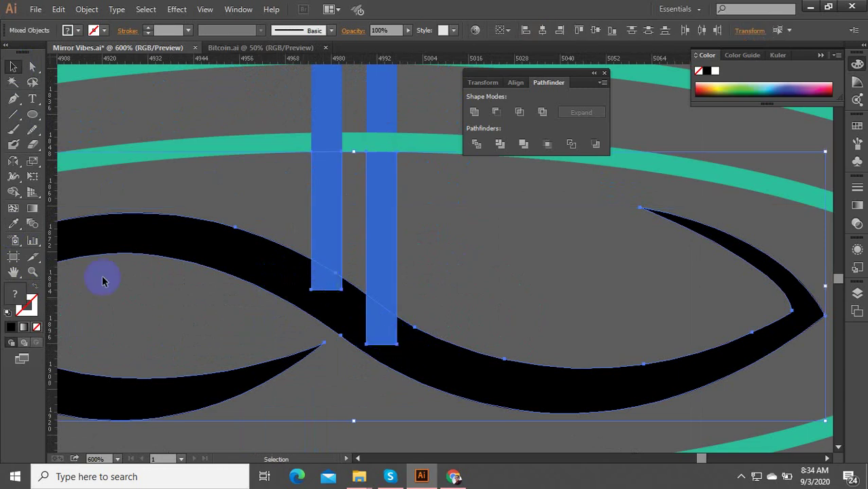
pyautogui.click(13, 224)
pyautogui.click(337, 226)
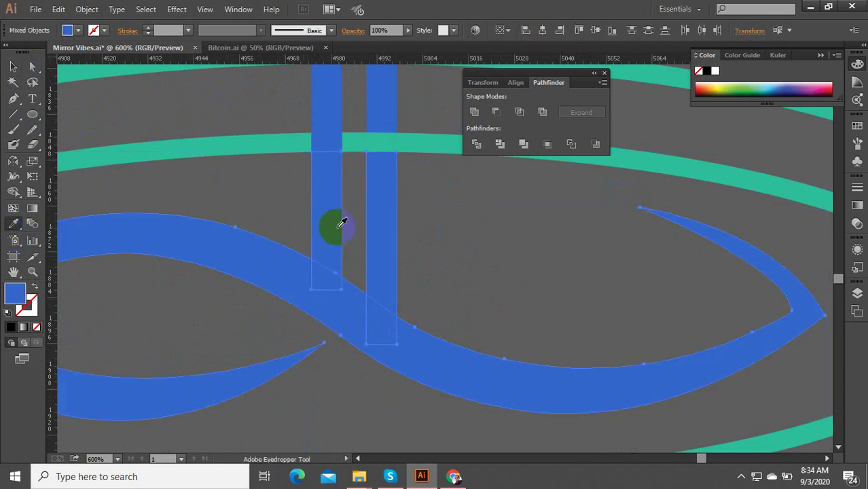
pyautogui.click(13, 66)
pyautogui.click(207, 145)
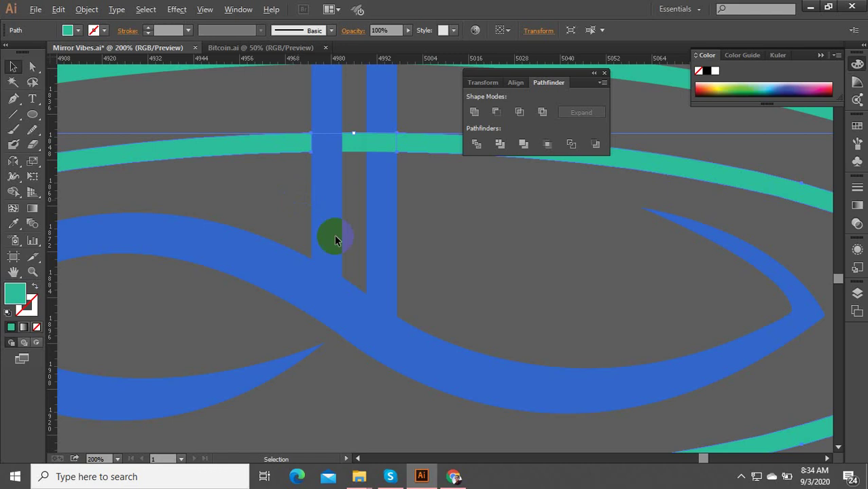
pyautogui.click(381, 242)
# Step: Move the black logo presentation square farther from the lotus logos and duplicate the blue-infinity logo into the freed space
pyautogui.scroll(-4, 426, 267)
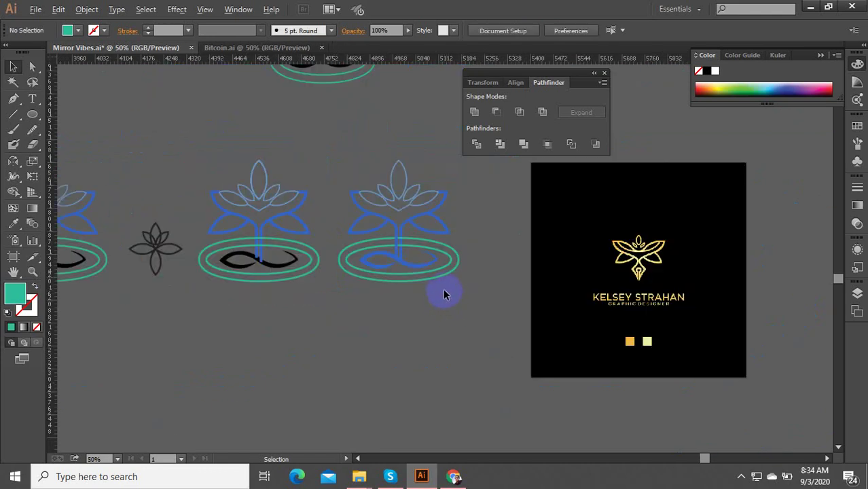
pyautogui.scroll(3, 409, 255)
pyautogui.scroll(-4, 471, 376)
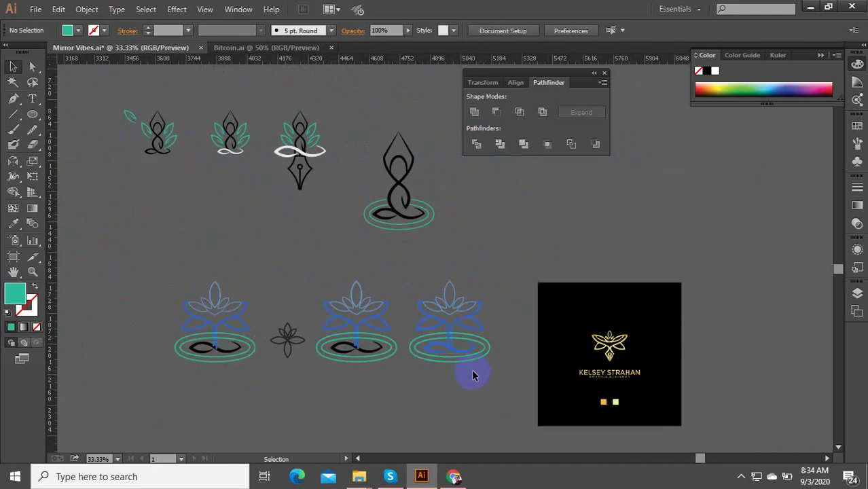
pyautogui.scroll(2, 465, 372)
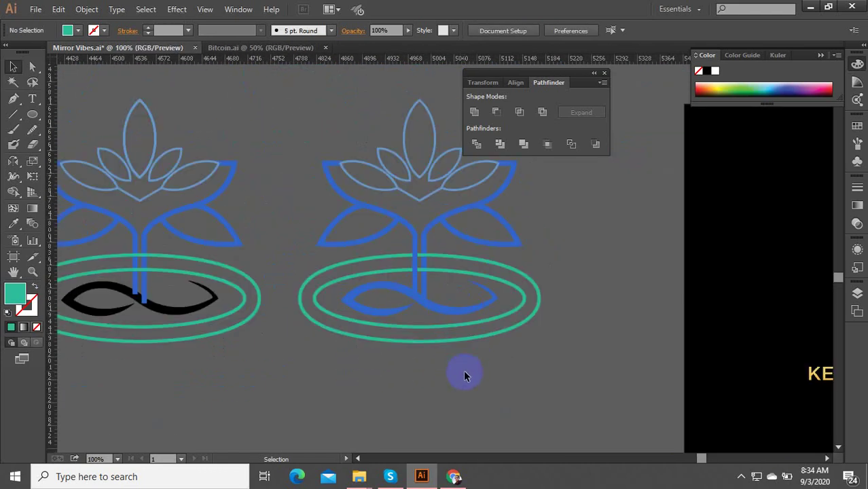
pyautogui.scroll(-2, 462, 367)
pyautogui.click(556, 348)
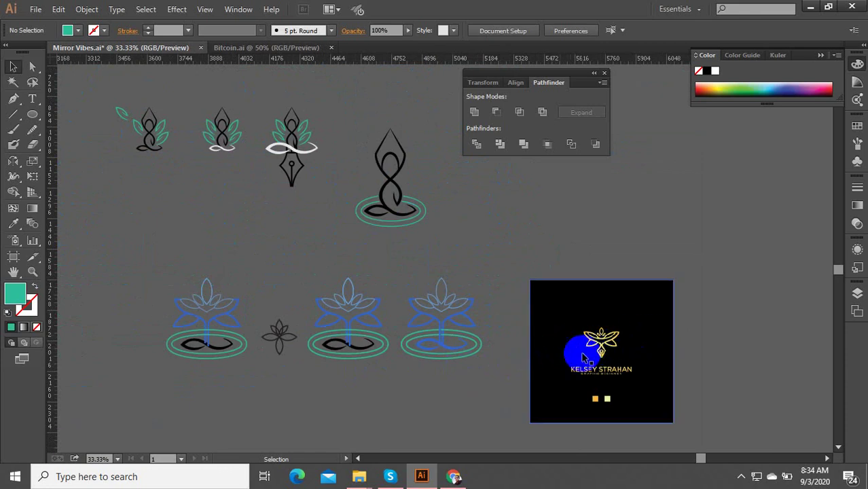
pyautogui.moveTo(574, 351); pyautogui.dragTo(705, 348)
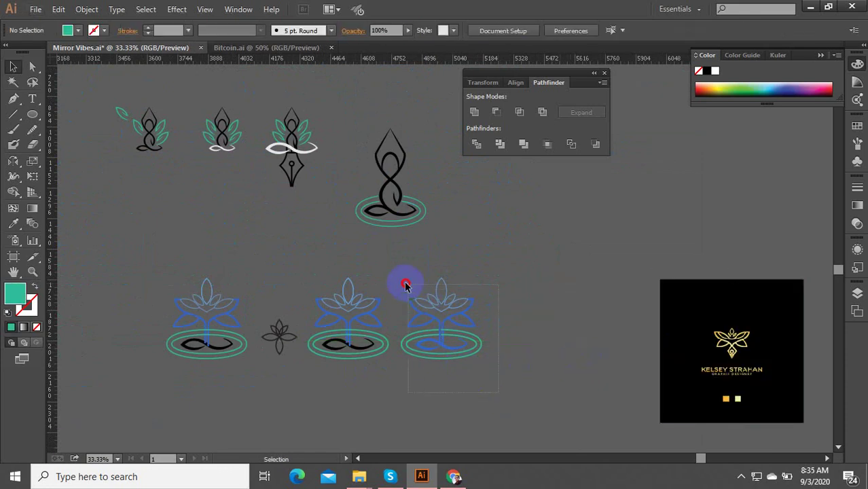
pyautogui.moveTo(405, 286); pyautogui.dragTo(406, 287)
pyautogui.moveTo(438, 330); pyautogui.dragTo(552, 359)
# Step: Unite the upper right stem with the pieces where it crosses the two green rings, using the Pathfinder
pyautogui.scroll(3, 590, 338)
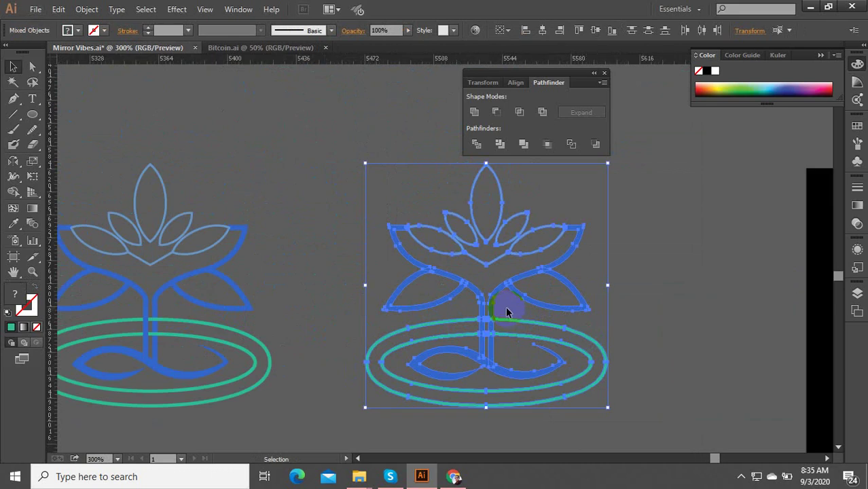
pyautogui.scroll(4, 507, 307)
pyautogui.click(425, 314)
pyautogui.click(433, 318)
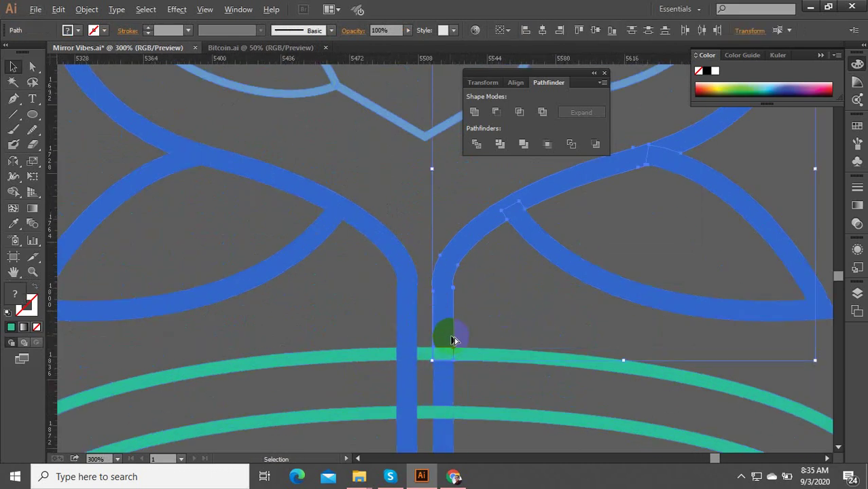
pyautogui.scroll(-4, 452, 346)
pyautogui.scroll(5, 432, 336)
pyautogui.scroll(-5, 430, 329)
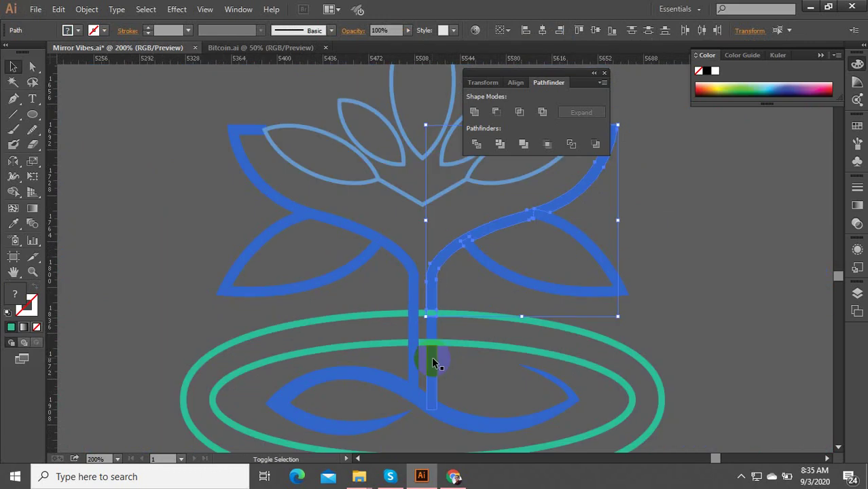
pyautogui.scroll(5, 438, 360)
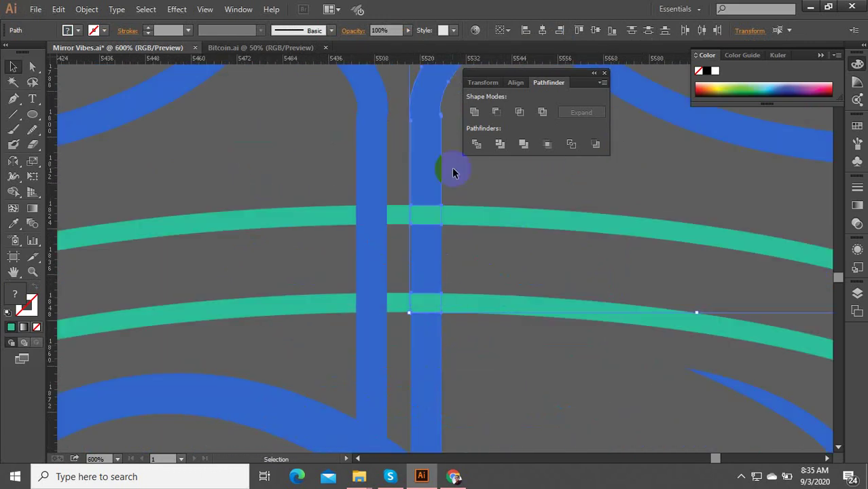
pyautogui.click(476, 144)
# Step: Unite the remaining right stem sections between and below the rings with the upper stem
pyautogui.click(430, 335)
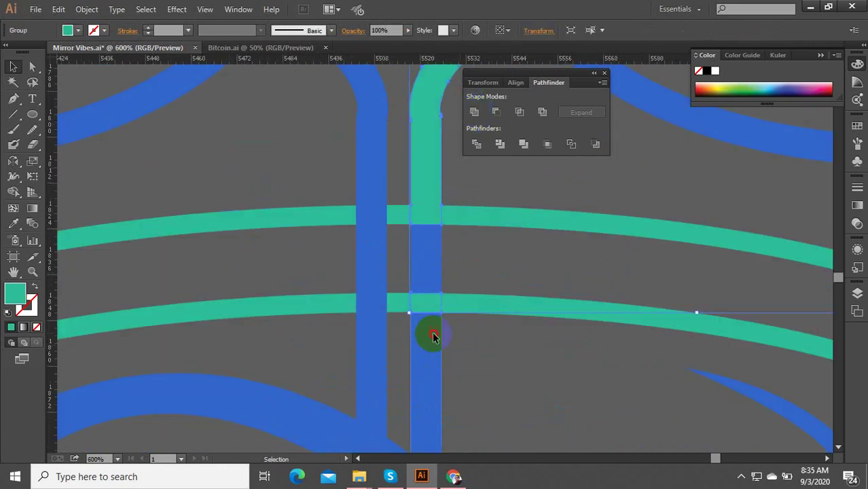
pyautogui.keyDown('shift'); pyautogui.click(430, 306); pyautogui.keyUp('shift')
pyautogui.keyDown('shift'); pyautogui.click(433, 273); pyautogui.keyUp('shift')
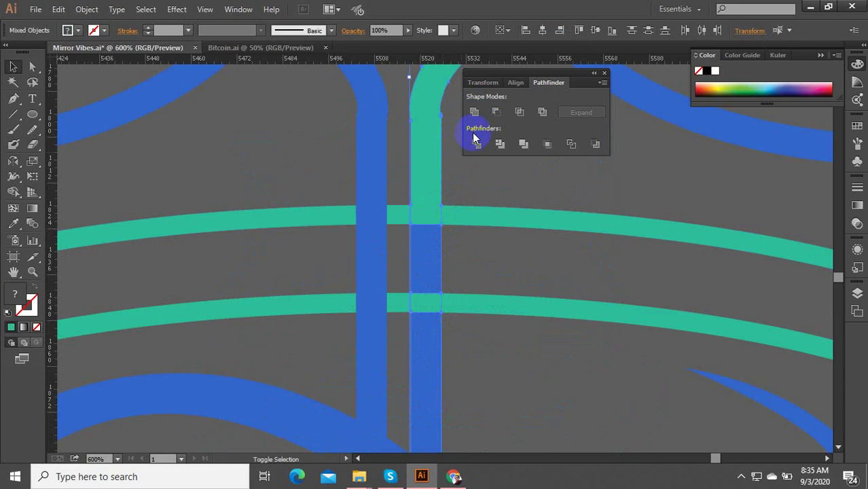
pyautogui.click(474, 111)
pyautogui.click(435, 206)
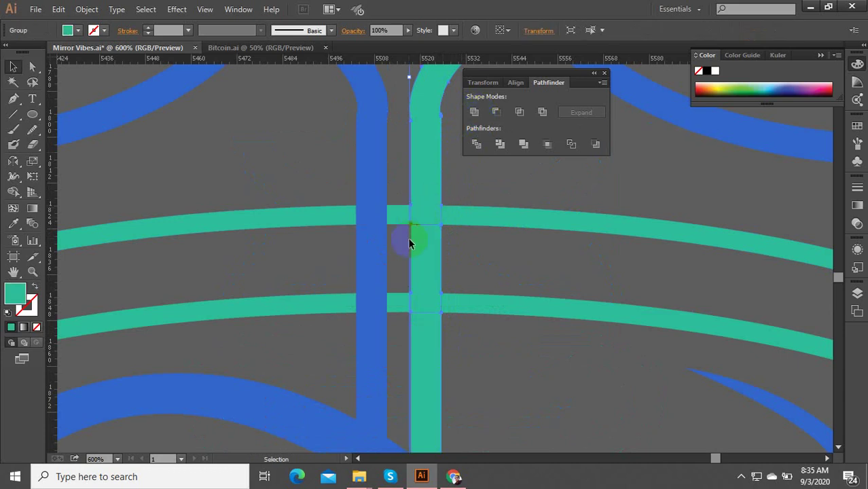
pyautogui.click(475, 278)
# Step: Unite the left stem's sections and ring-crossing pieces into one blue shape with the Pathfinder
pyautogui.click(373, 297)
pyautogui.keyDown('shift'); pyautogui.click(376, 270); pyautogui.keyUp('shift')
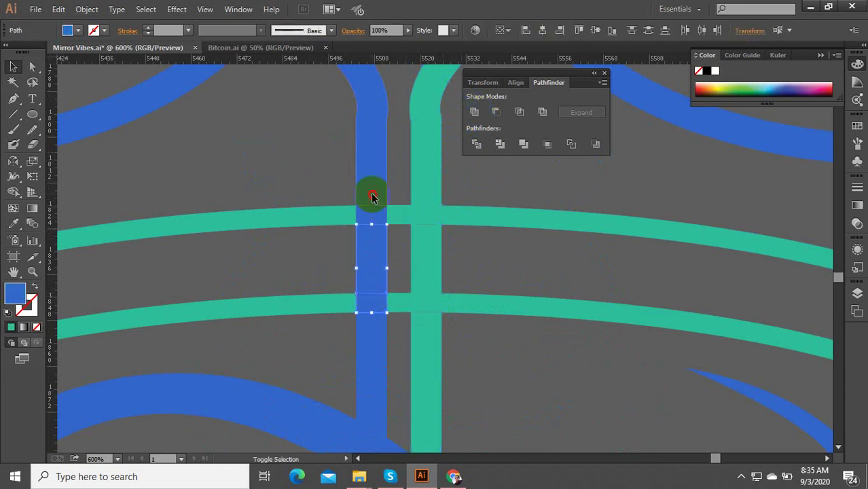
pyautogui.keyDown('shift'); pyautogui.click(373, 197); pyautogui.keyUp('shift')
pyautogui.keyDown('shift'); pyautogui.click(369, 218); pyautogui.keyUp('shift')
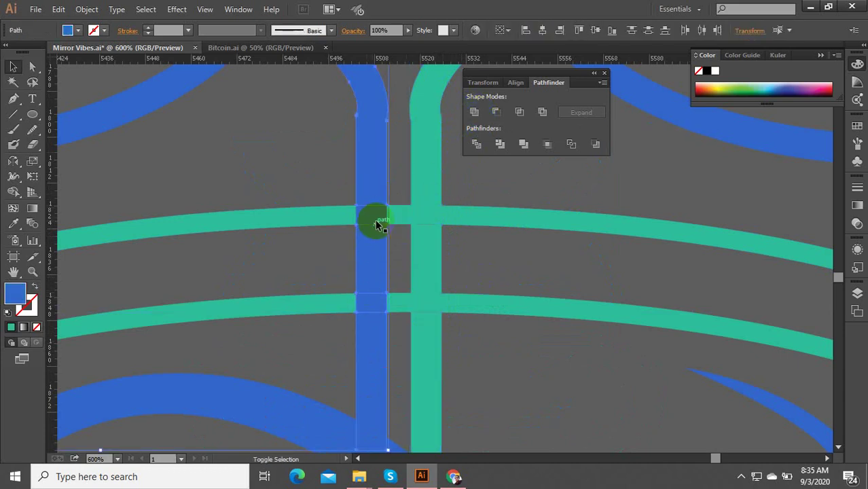
pyautogui.click(474, 112)
pyautogui.click(479, 261)
# Step: Offset the paths of both stems by 4 px with miter joins
pyautogui.click(386, 264)
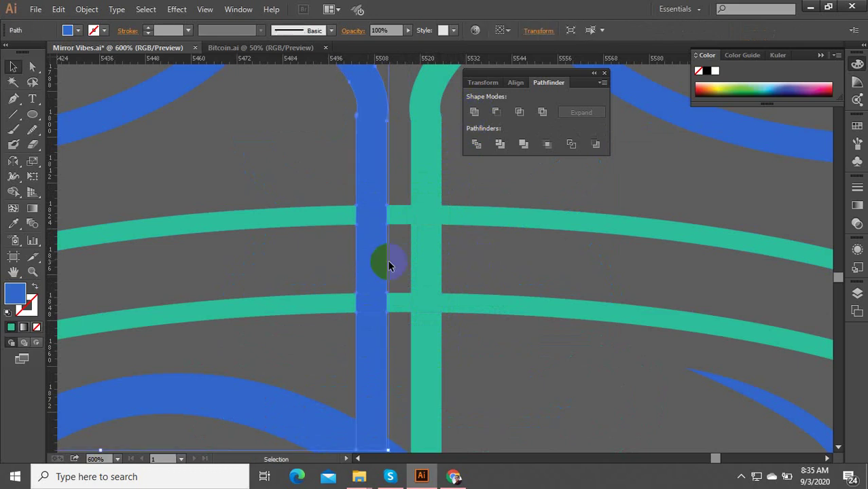
pyautogui.keyDown('shift'); pyautogui.click(429, 250); pyautogui.keyUp('shift')
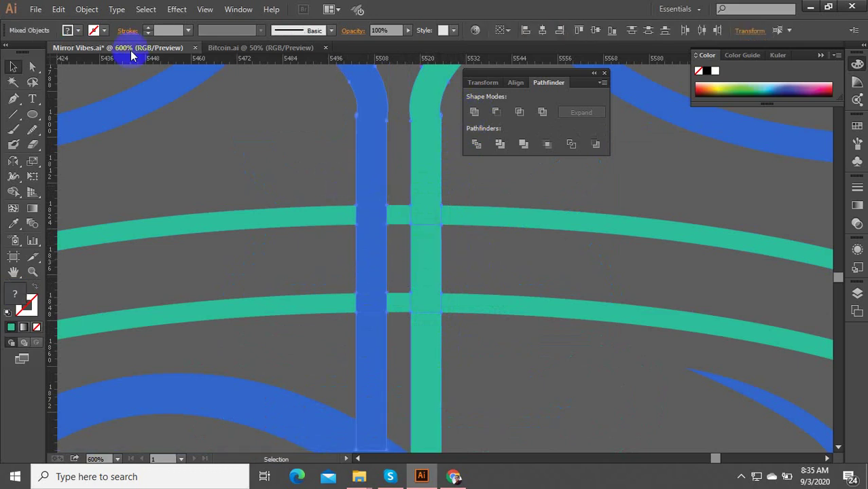
pyautogui.click(87, 8)
pyautogui.moveTo(163, 267)
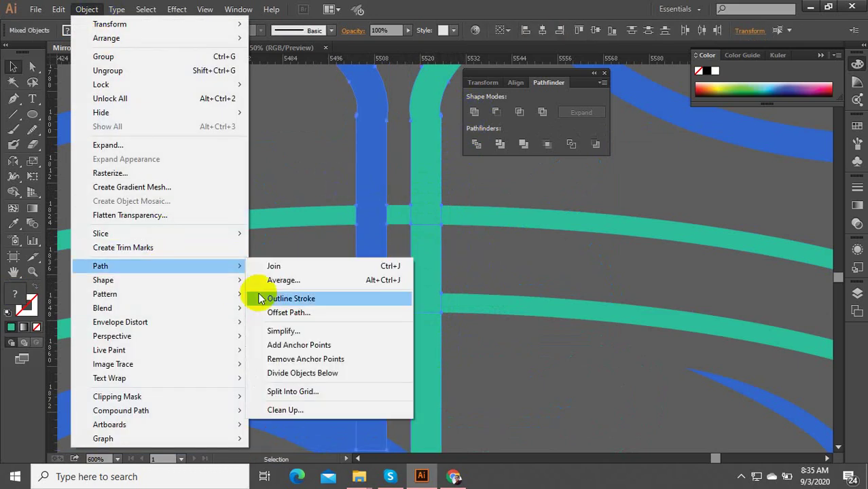
pyautogui.click(285, 310)
pyautogui.click(490, 309)
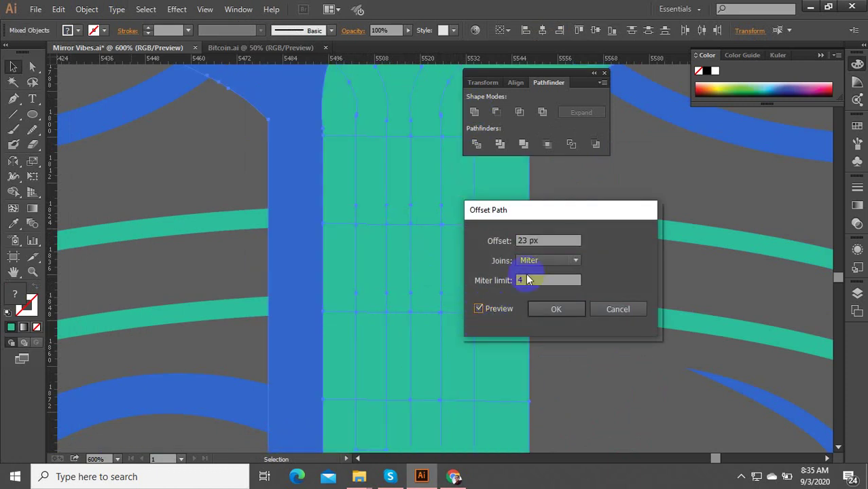
pyautogui.click(536, 241)
pyautogui.scroll(-13, 542, 240)
pyautogui.scroll(-6, 541, 240)
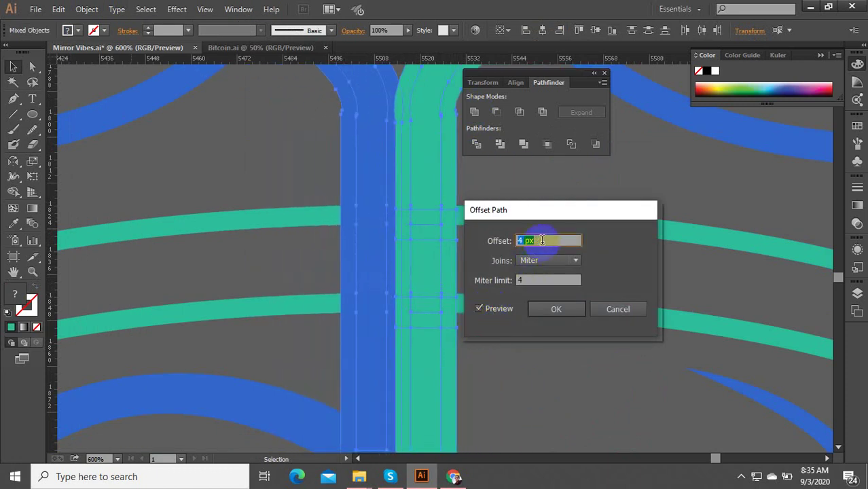
pyautogui.click(554, 308)
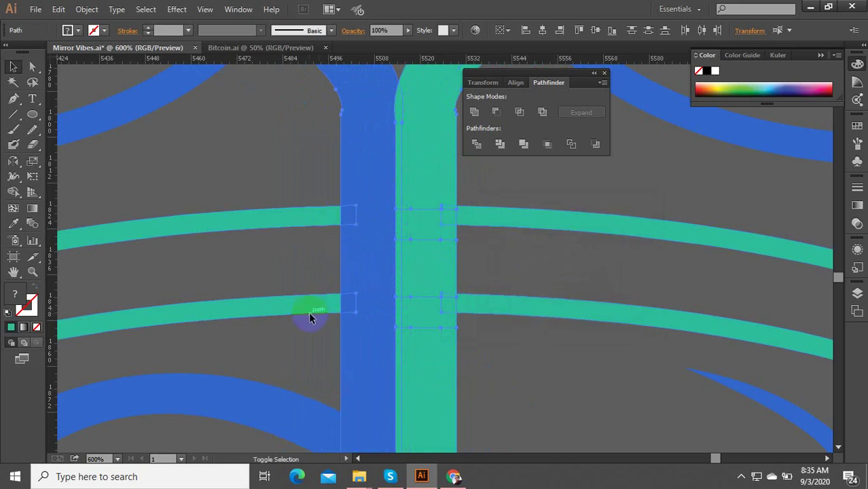
# Step: Try to divide the stem offsets and green rings with the Pathfinder, ungroup them and delete a leftover piece
pyautogui.click(477, 144)
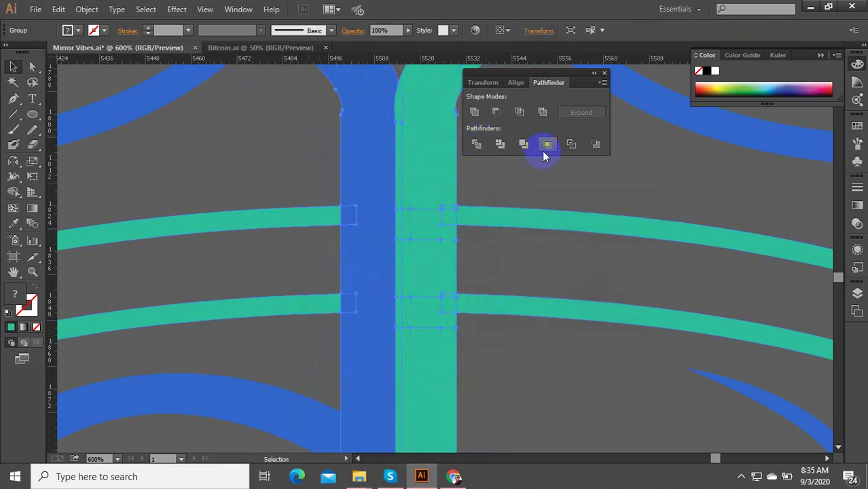
pyautogui.rightClick(448, 176)
pyautogui.click(484, 250)
pyautogui.click(508, 258)
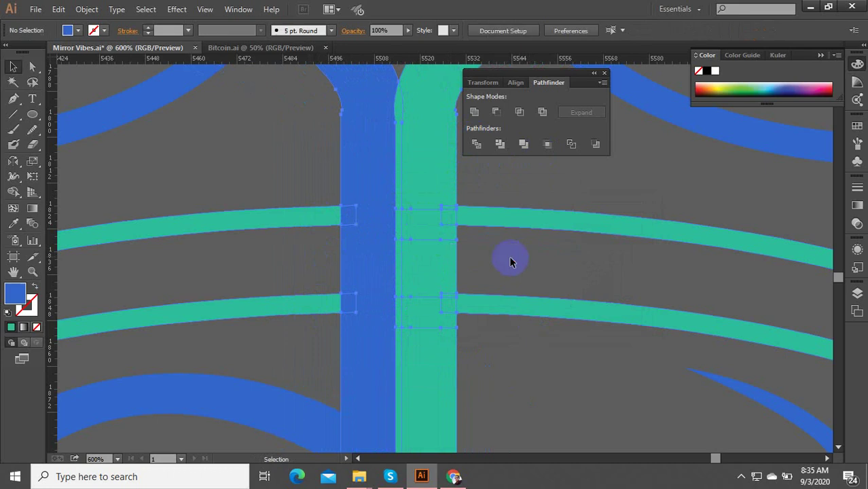
pyautogui.click(459, 256)
pyautogui.press('Delete')
pyautogui.hotkey('ctrl', 'z')
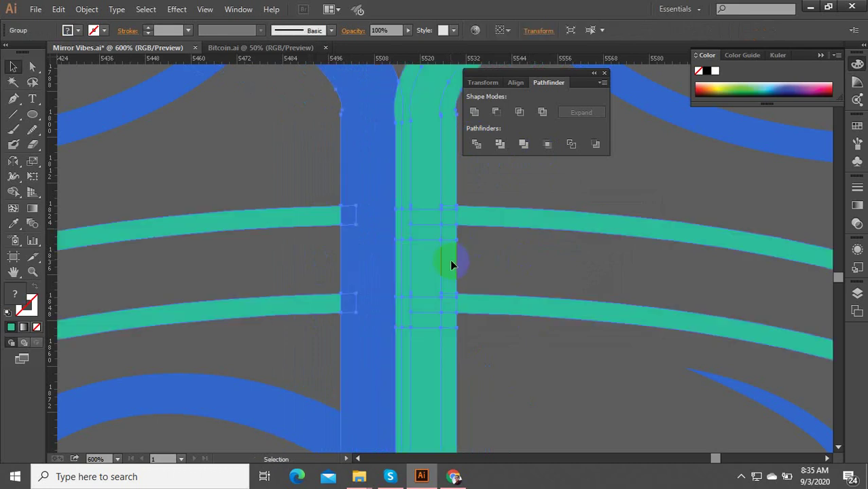
# Step: Ungroup the divided stems, offsets and rings, and delete the offset pieces beside the right stem between the rings and along the left stem
pyautogui.rightClick(441, 207)
pyautogui.click(479, 283)
pyautogui.click(475, 269)
pyautogui.click(459, 263)
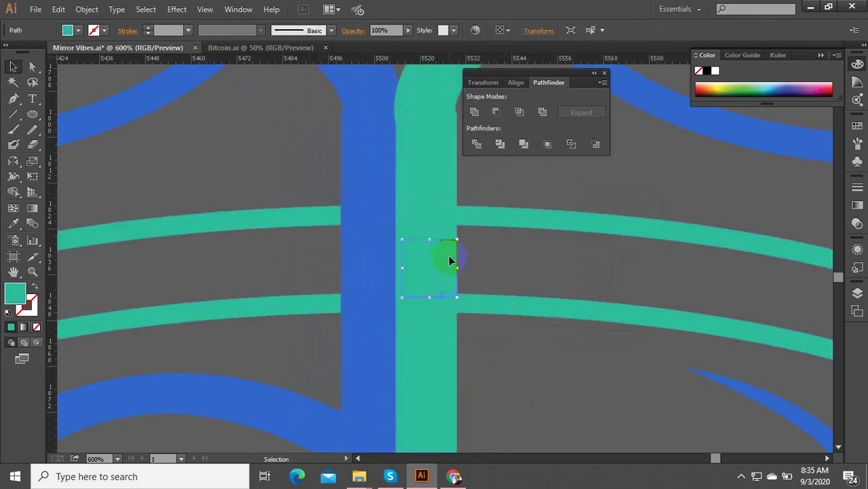
pyautogui.press('Delete')
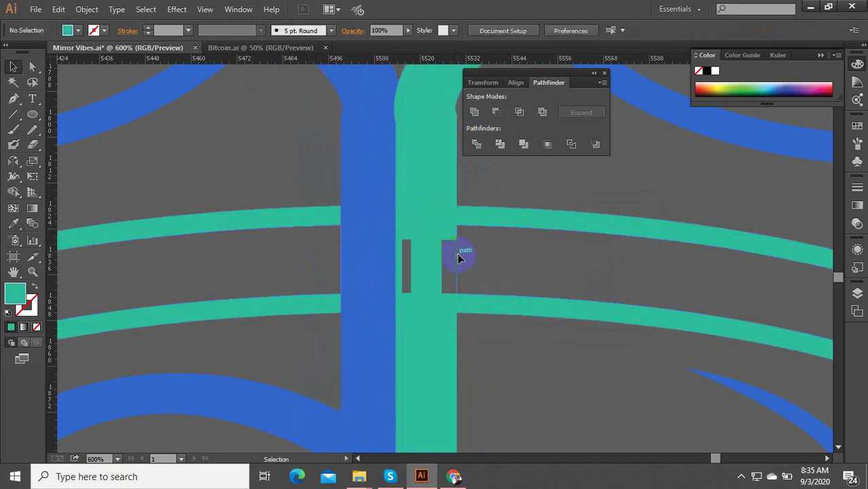
pyautogui.click(394, 258)
pyautogui.press('Delete')
pyautogui.click(399, 263)
pyautogui.press('Delete')
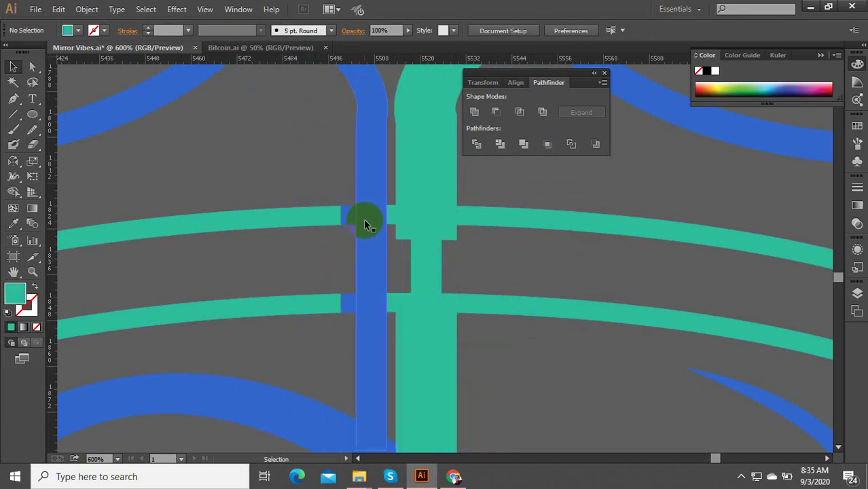
# Step: Delete the leftover blue ring pieces beside the left stem and the green offset pieces around the right stem's lower part
pyautogui.click(340, 215)
pyautogui.press('Delete')
pyautogui.click(351, 299)
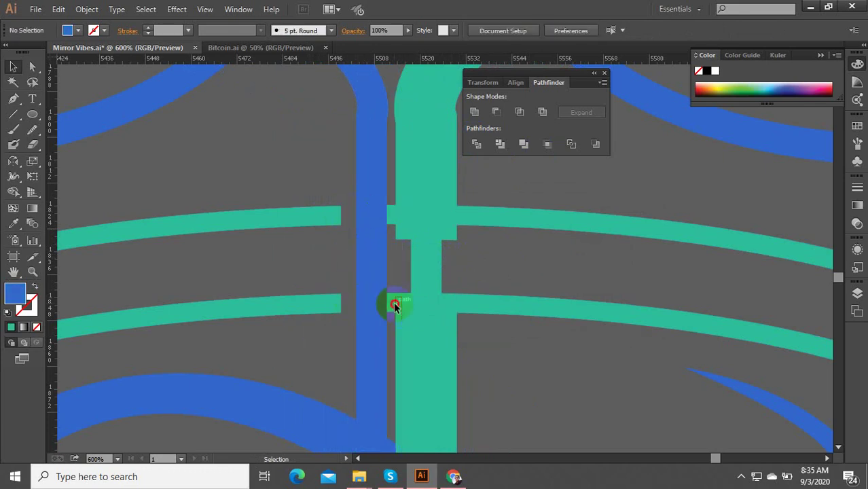
pyautogui.click(403, 333)
pyautogui.press('Delete')
pyautogui.click(443, 342)
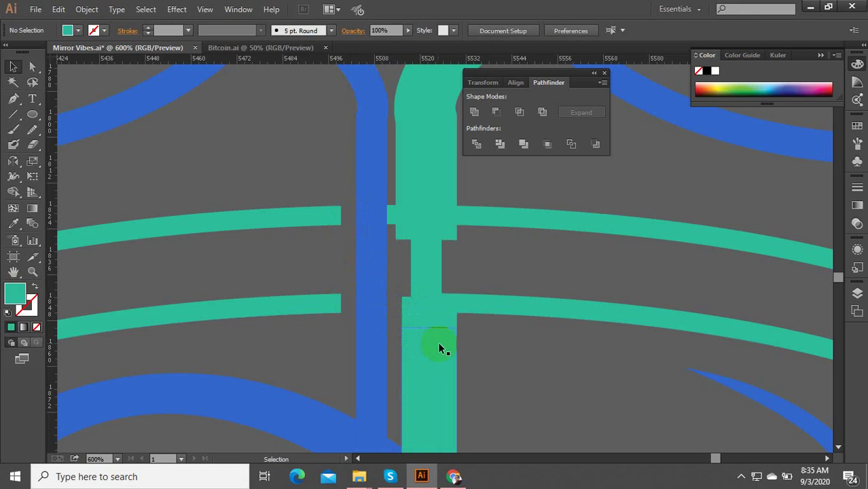
pyautogui.press('Delete')
pyautogui.press('Delete')
pyautogui.click(445, 304)
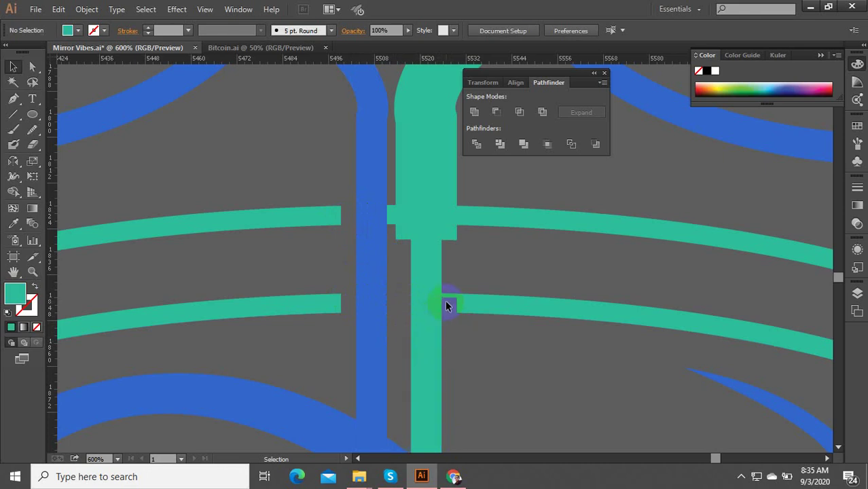
pyautogui.click(448, 299)
pyautogui.press('Delete')
# Step: Delete the remaining offset and ring pieces around the right stem's upper part and between the two stems
pyautogui.click(446, 231)
pyautogui.press('Delete')
pyautogui.click(448, 191)
pyautogui.press('Delete')
pyautogui.click(414, 219)
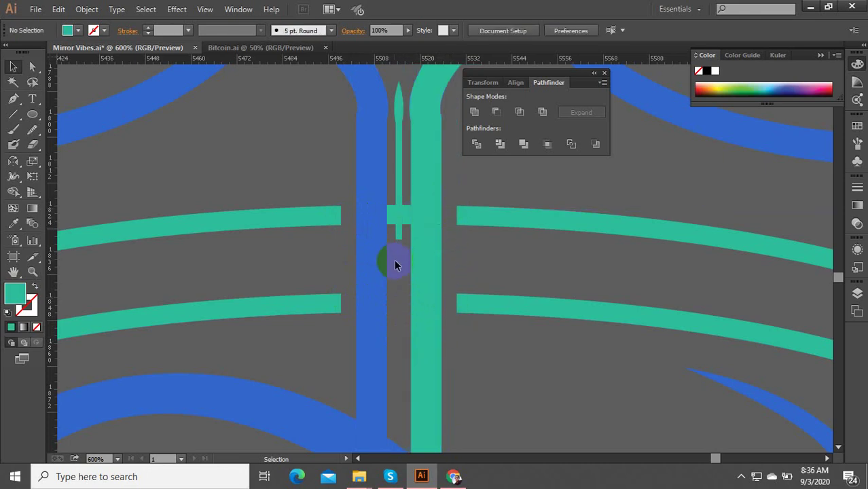
pyautogui.click(393, 179)
pyautogui.press('Delete')
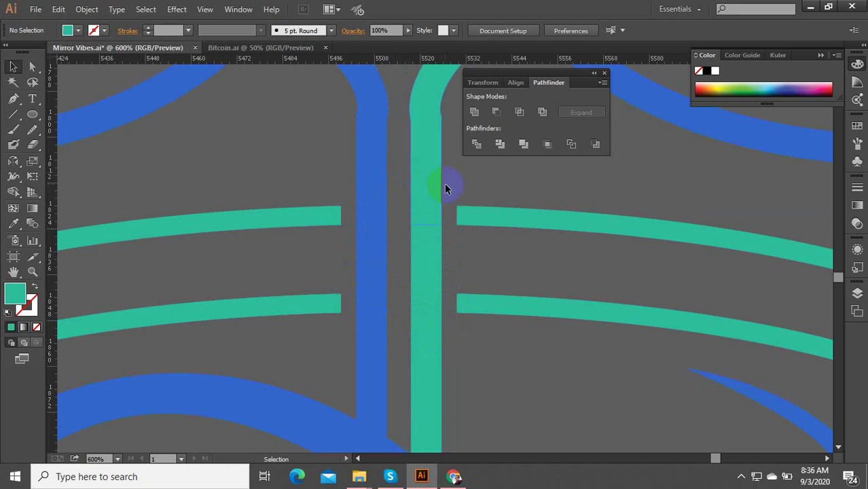
# Step: Recolour the entire lotus logo with the cut rings using the neighbouring logo's ring green, sampled with the Eyedropper
pyautogui.scroll(2, 448, 191)
pyautogui.scroll(4, 455, 197)
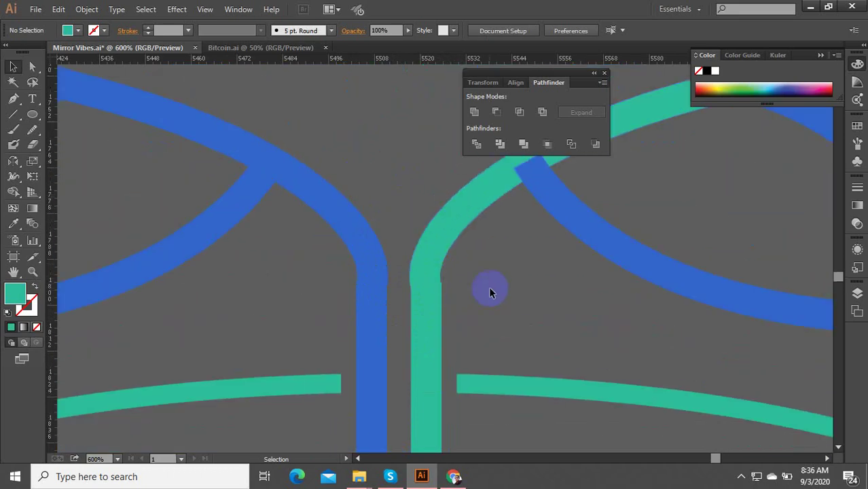
pyautogui.scroll(-4, 449, 262)
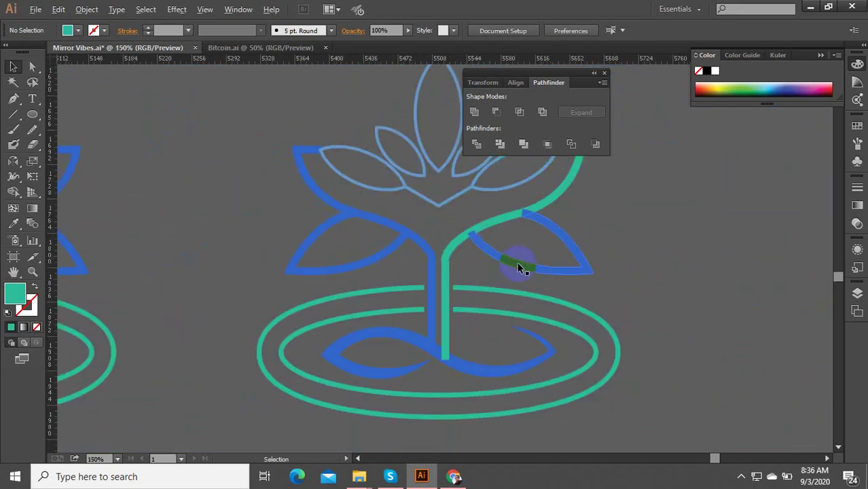
pyautogui.scroll(-3, 521, 267)
pyautogui.scroll(4, 534, 266)
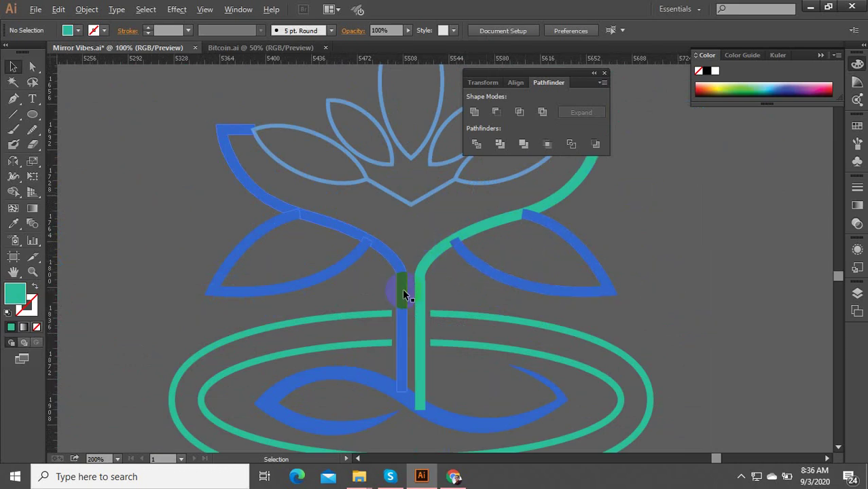
pyautogui.scroll(-3, 403, 294)
pyautogui.scroll(1, 360, 258)
pyautogui.moveTo(515, 232); pyautogui.dragTo(296, 424)
pyautogui.moveTo(217, 442); pyautogui.dragTo(218, 442)
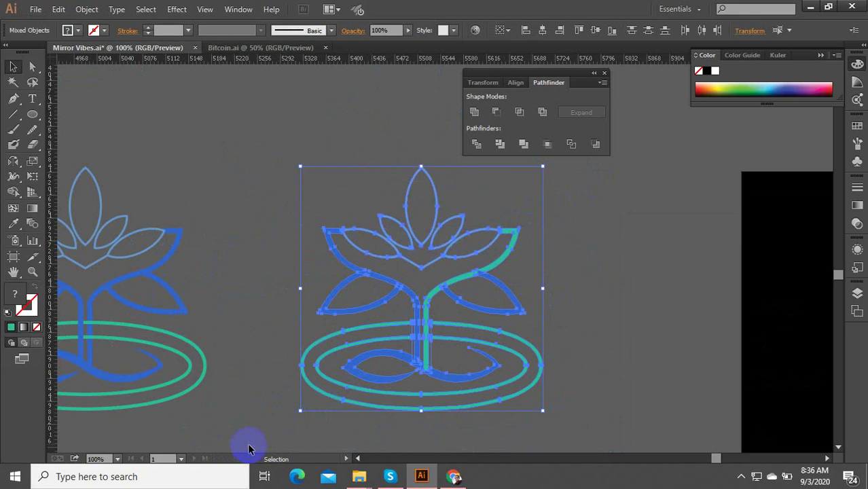
pyautogui.click(13, 224)
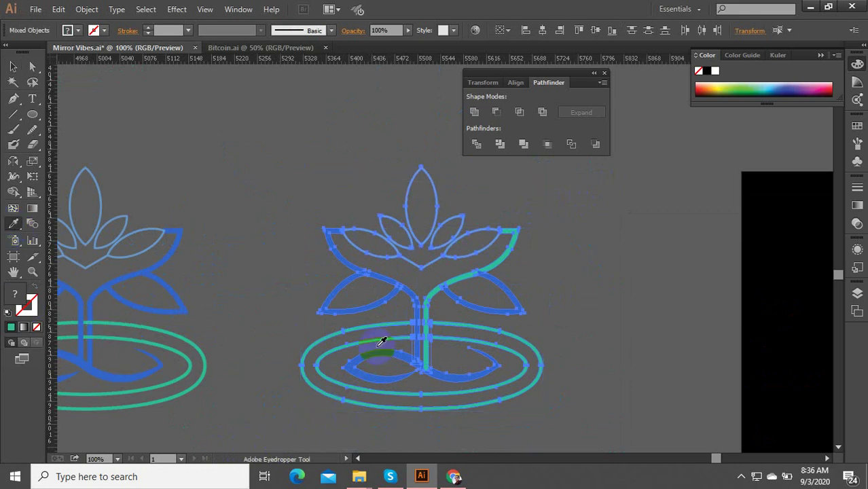
pyautogui.click(420, 357)
pyautogui.click(361, 348)
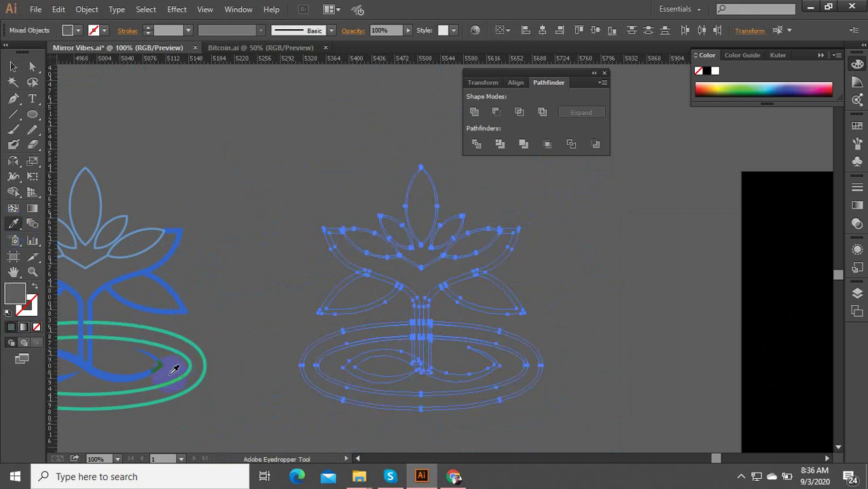
pyautogui.click(191, 365)
pyautogui.click(13, 65)
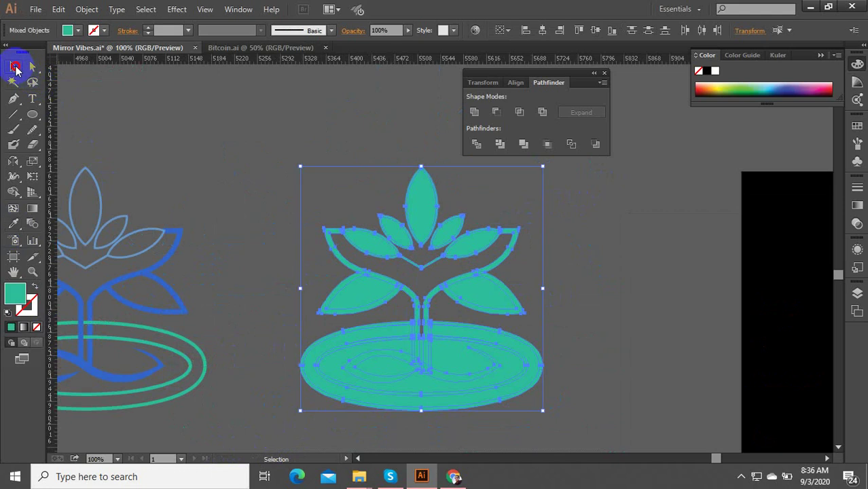
# Step: Delete the solid fill pieces inside the inner ring and between the two rings, keeping the ring outlines and infinity shape
pyautogui.click(408, 192)
pyautogui.hotkey('ctrl', '+')
pyautogui.click(422, 214)
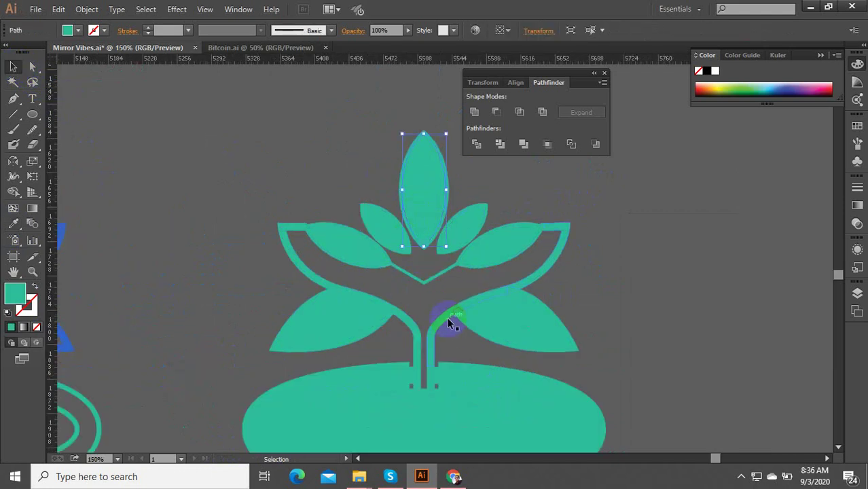
pyautogui.scroll(-4, 444, 294)
pyautogui.scroll(4, 450, 339)
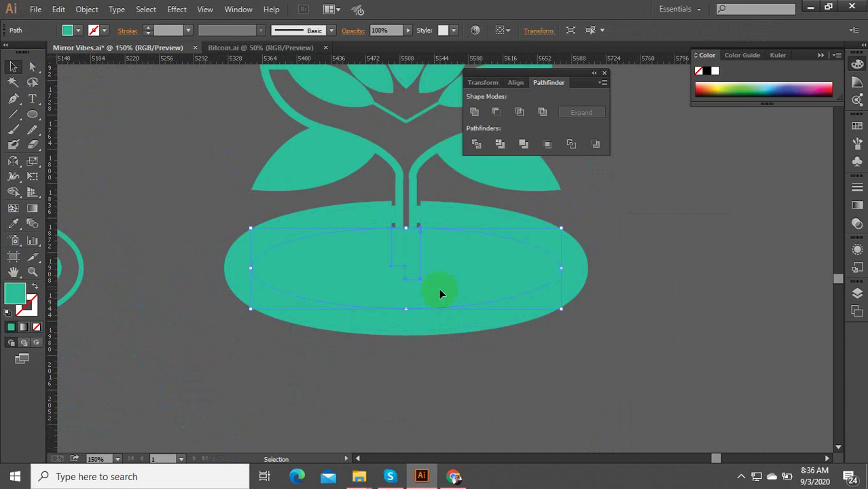
pyautogui.click(438, 288)
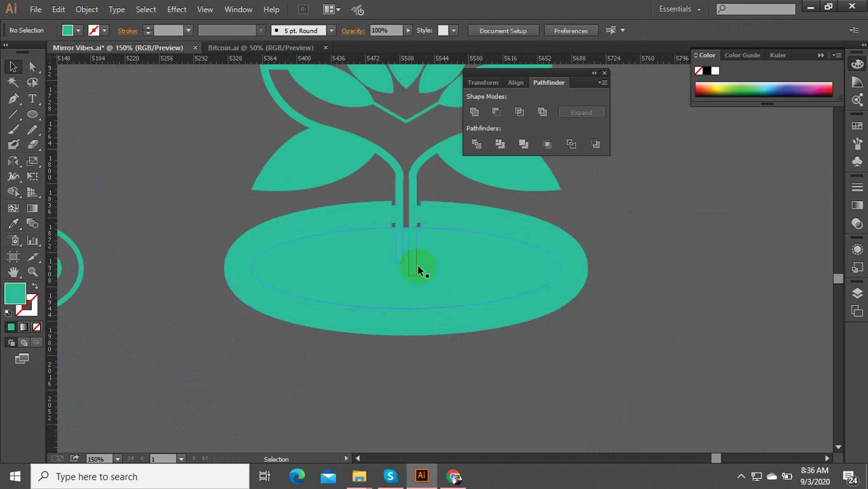
pyautogui.click(362, 248)
pyautogui.press('Delete')
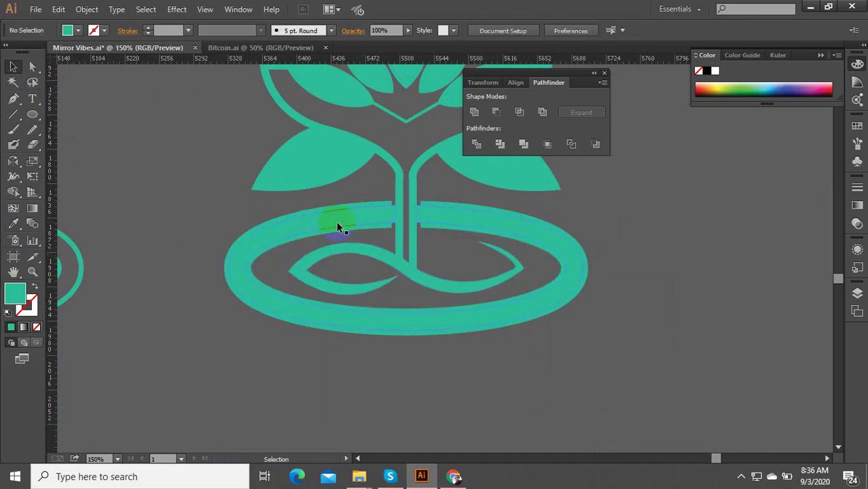
pyautogui.click(409, 220)
pyautogui.scroll(5, 417, 214)
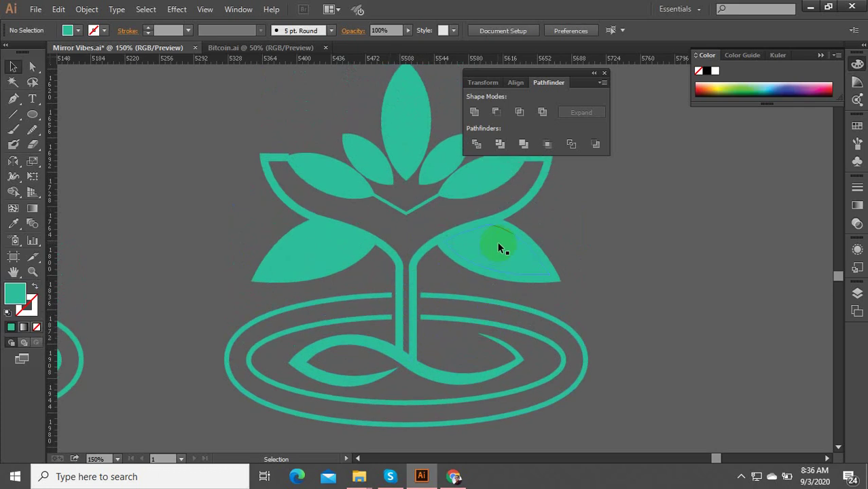
# Step: Delete the solid fills inside the two lower leaves and all the upper petals, keeping only their outlines
pyautogui.click(431, 246)
pyautogui.click(339, 246)
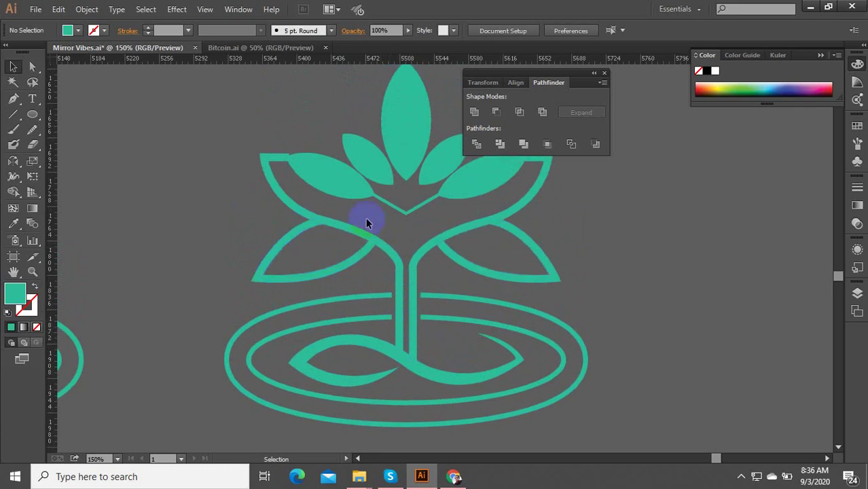
pyautogui.click(342, 178)
pyautogui.click(405, 135)
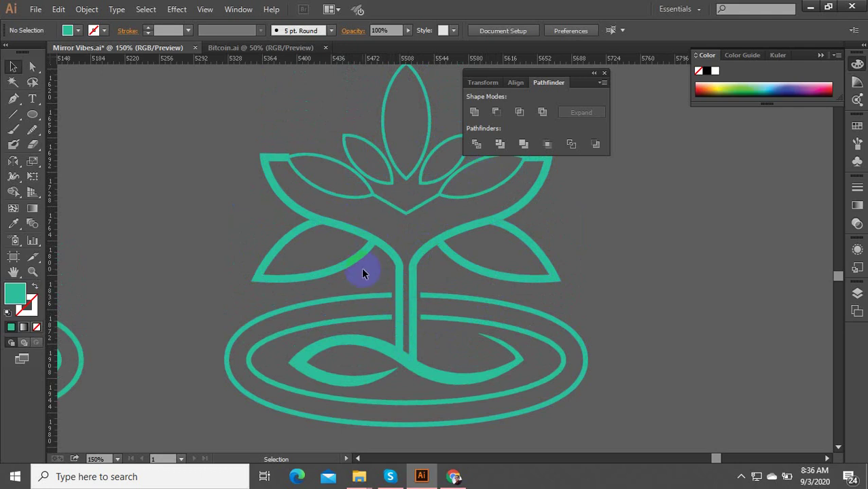
pyautogui.scroll(-3, 374, 279)
pyautogui.scroll(4, 390, 245)
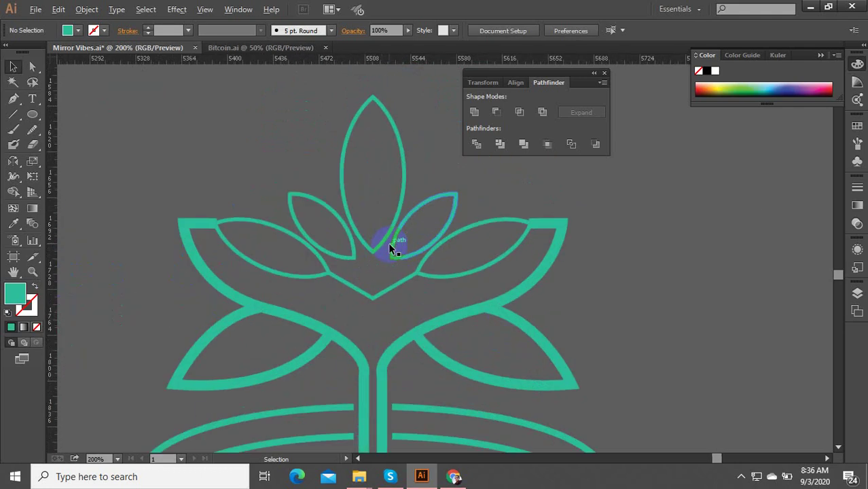
pyautogui.click(392, 248)
pyautogui.moveTo(433, 294); pyautogui.dragTo(284, 155)
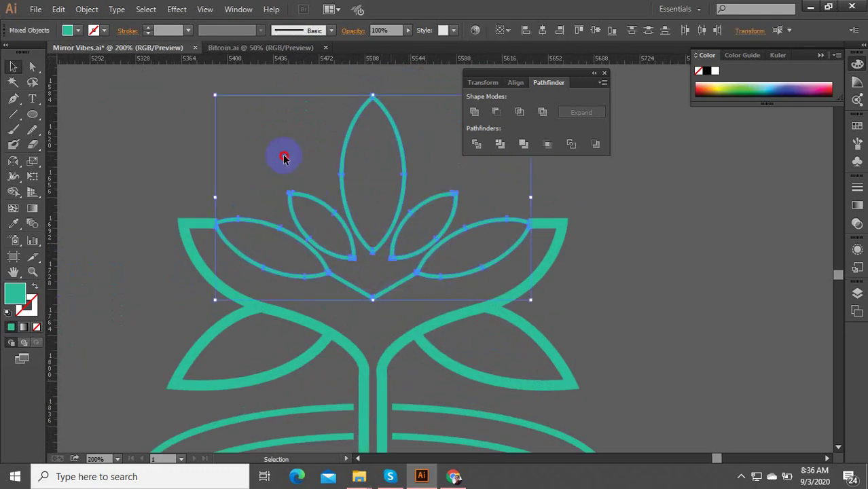
pyautogui.click(278, 151)
pyautogui.click(310, 286)
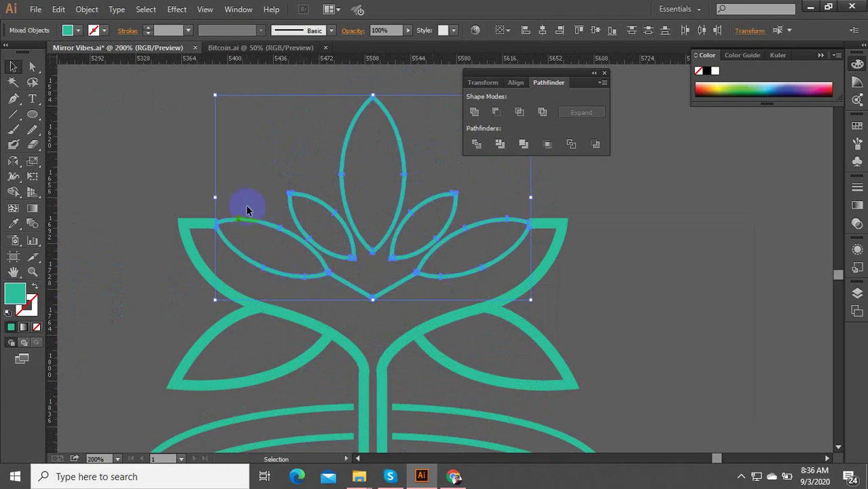
pyautogui.scroll(3, 238, 210)
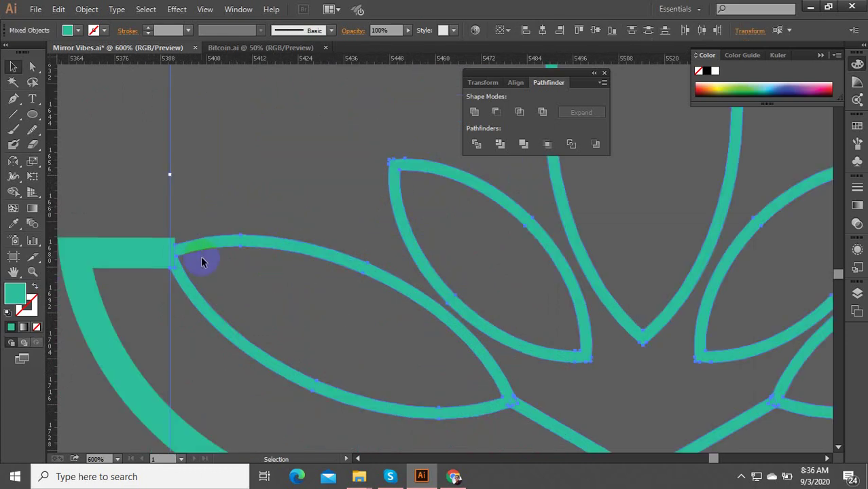
pyautogui.click(86, 10)
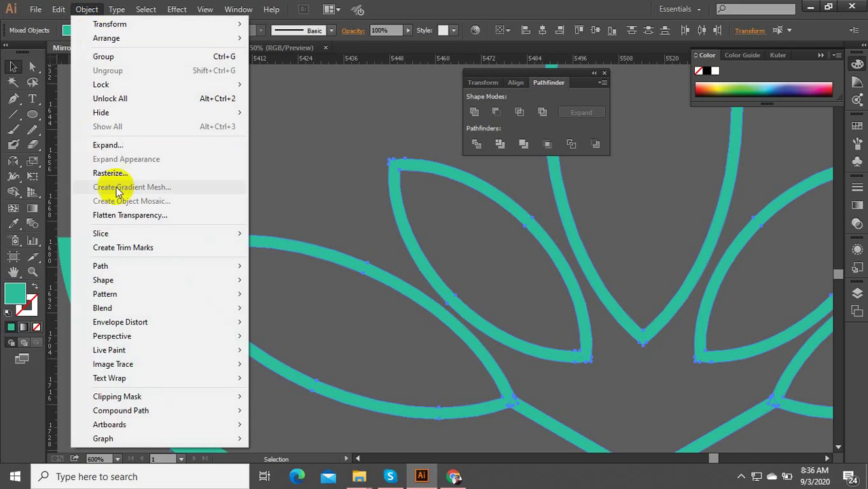
pyautogui.moveTo(132, 265)
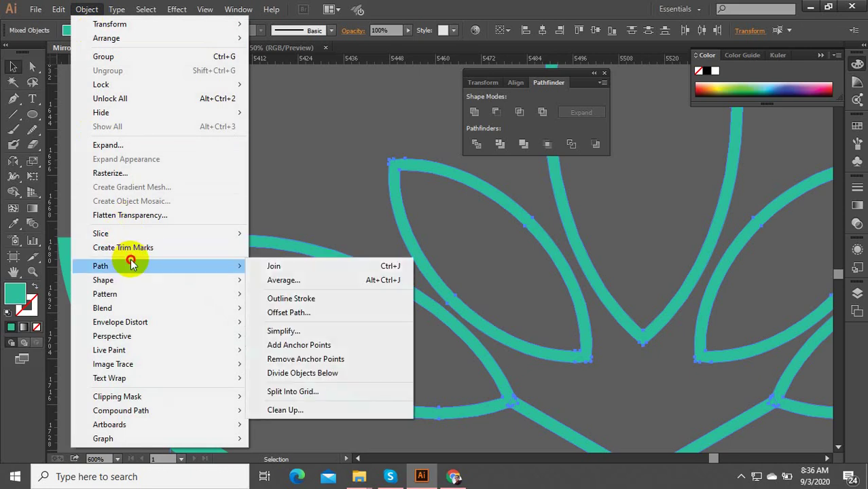
pyautogui.click(278, 310)
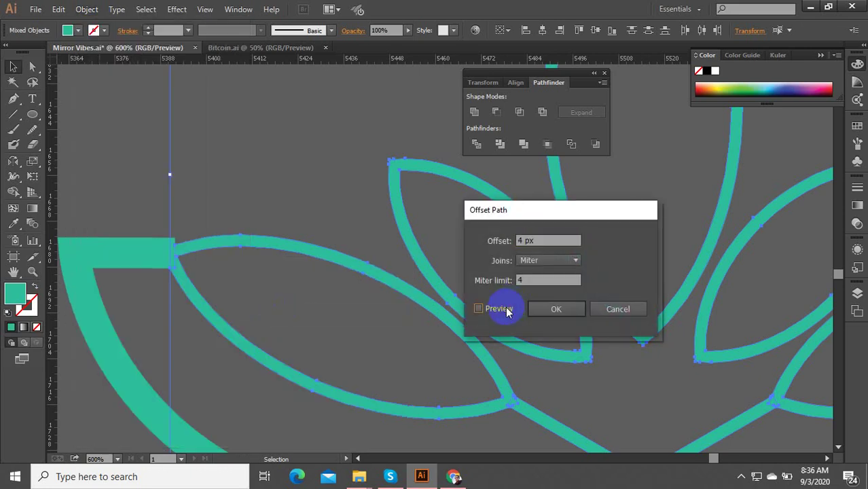
pyautogui.click(500, 309)
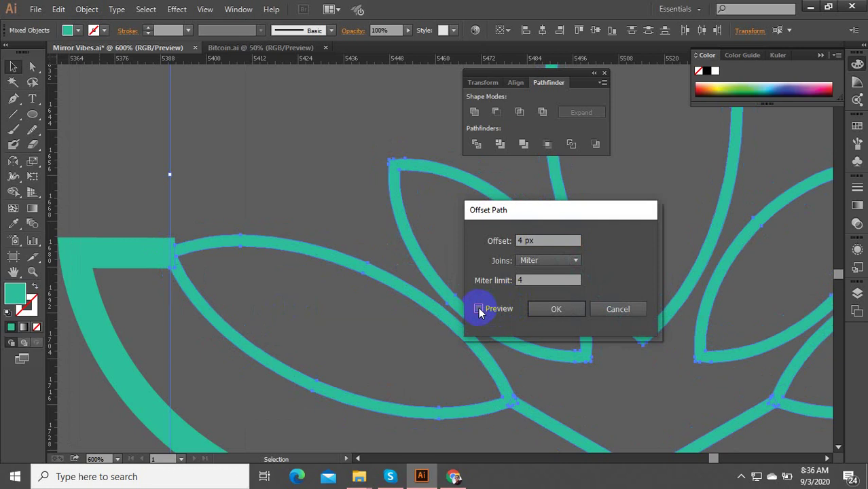
pyautogui.click(480, 309)
pyautogui.doubleClick(535, 240)
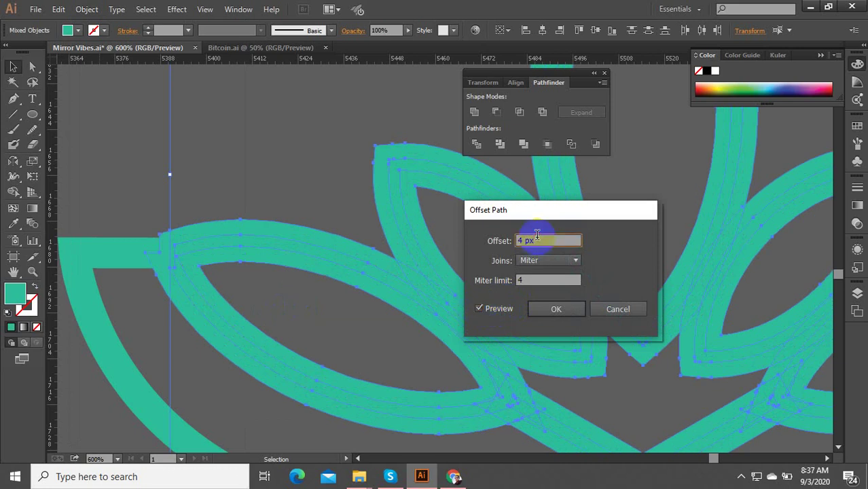
pyautogui.press('Down')
pyautogui.press('Down')
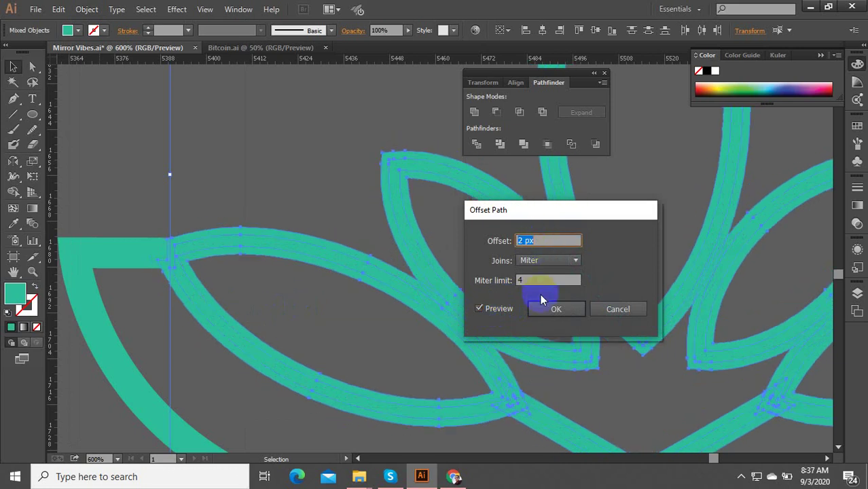
pyautogui.press('Down')
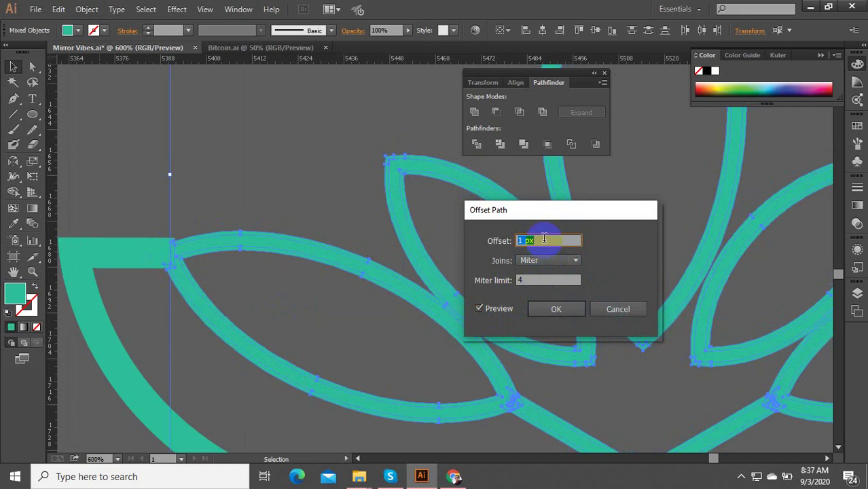
pyautogui.press('Down')
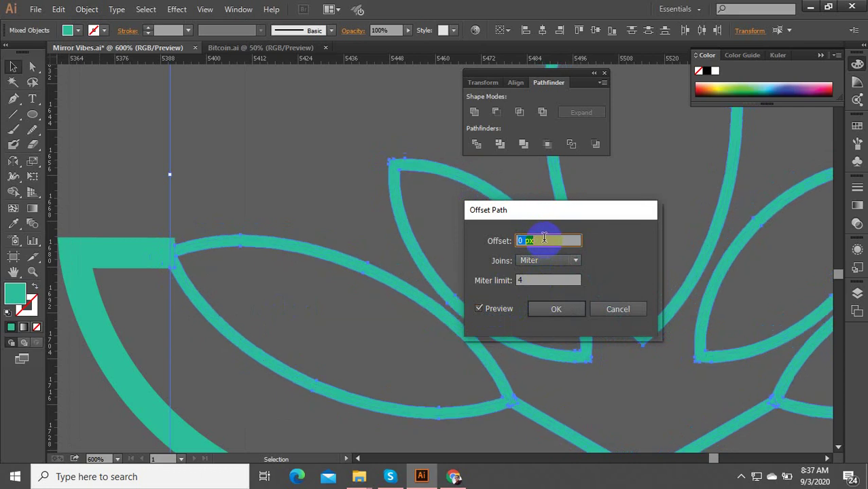
pyautogui.press('Up')
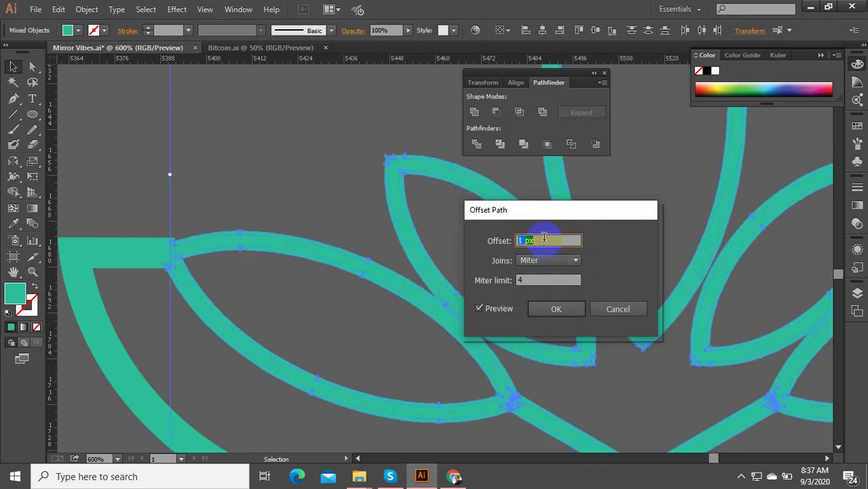
pyautogui.press('Down')
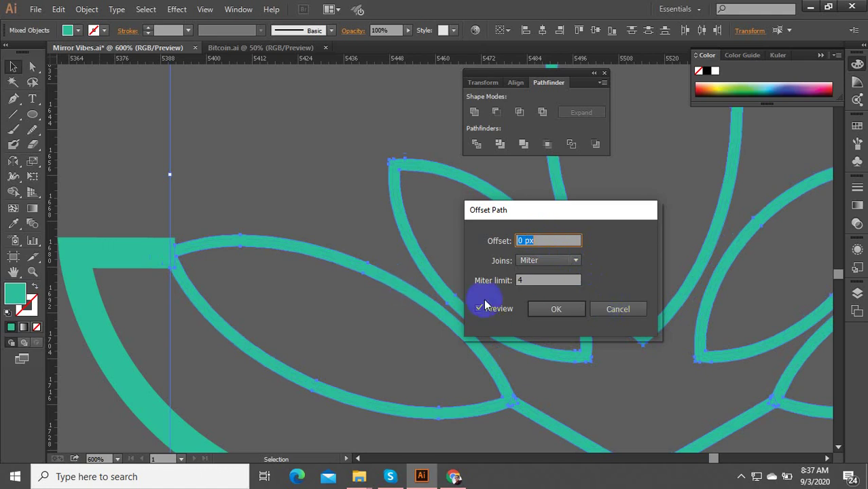
pyautogui.click(618, 309)
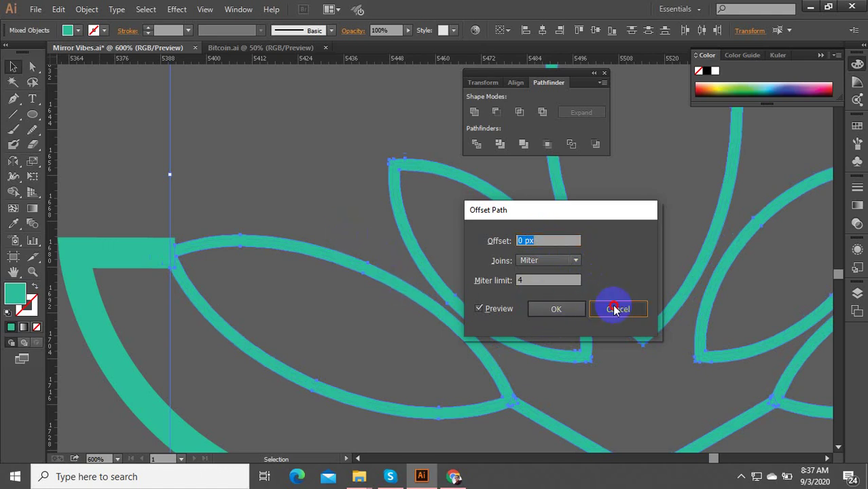
# Step: Move the central petal and the two small petals beside it slightly straight up, away from the outer petals
pyautogui.scroll(-3, 227, 245)
pyautogui.scroll(2, 430, 306)
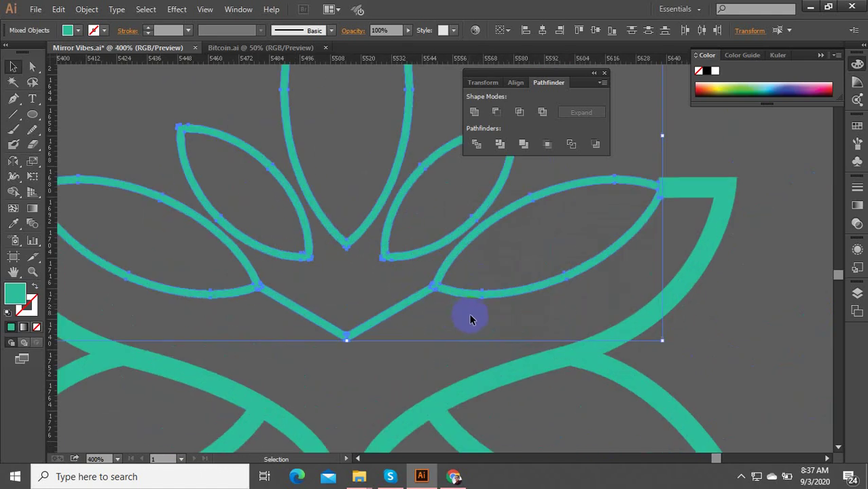
pyautogui.click(384, 322)
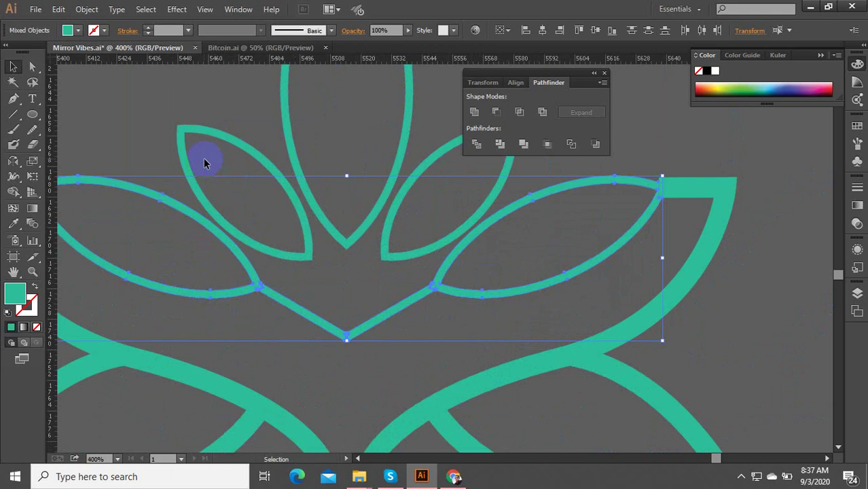
pyautogui.click(289, 232)
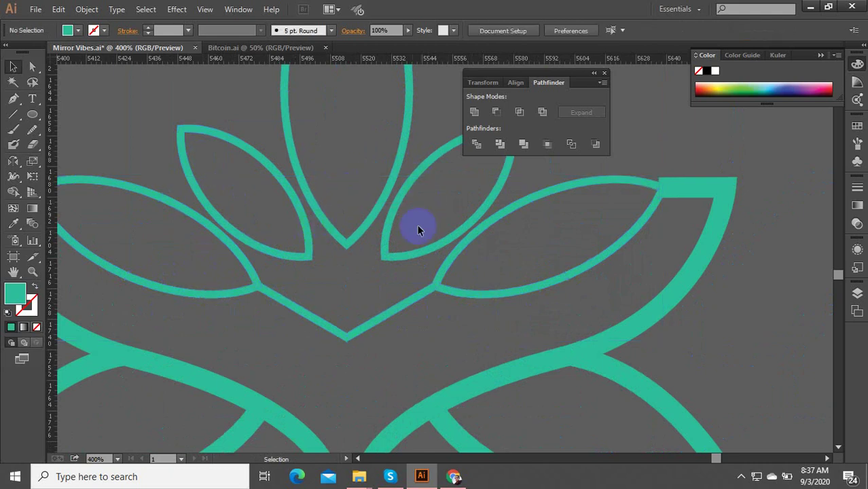
pyautogui.click(331, 231)
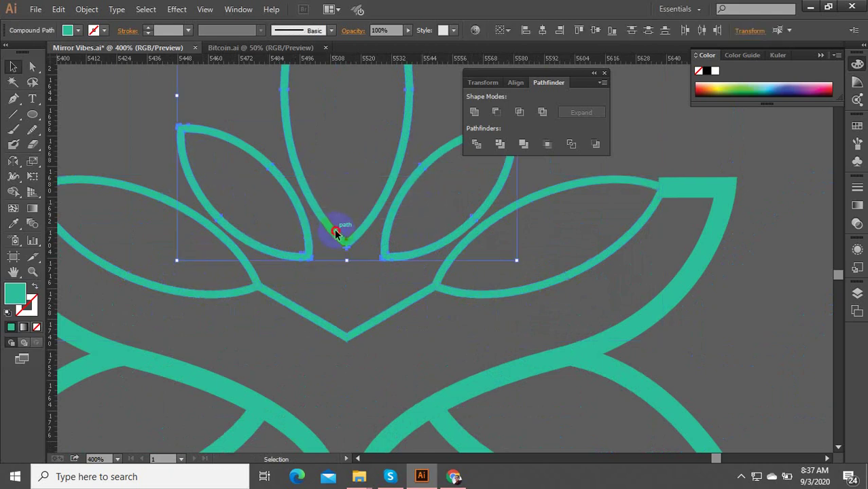
pyautogui.moveTo(335, 233); pyautogui.dragTo(332, 202)
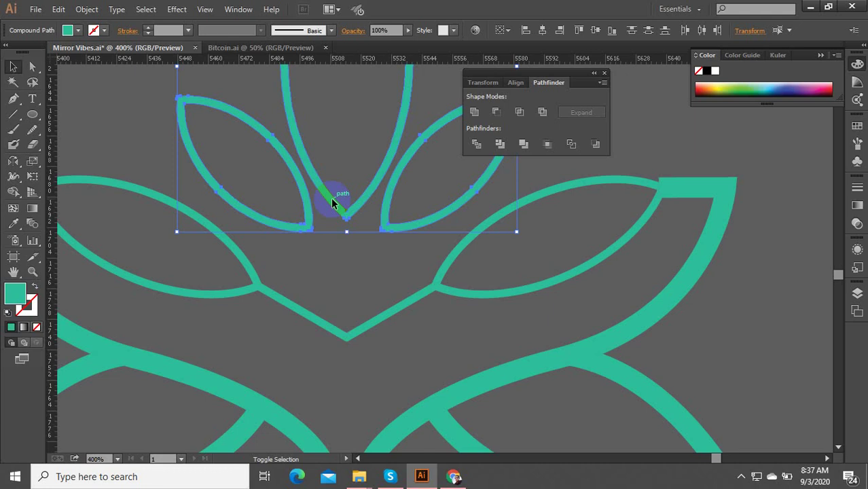
# Step: Offset the two outer petals and their V-shaped connector by 3 px with mitered joins
pyautogui.moveTo(520, 259); pyautogui.dragTo(225, 340)
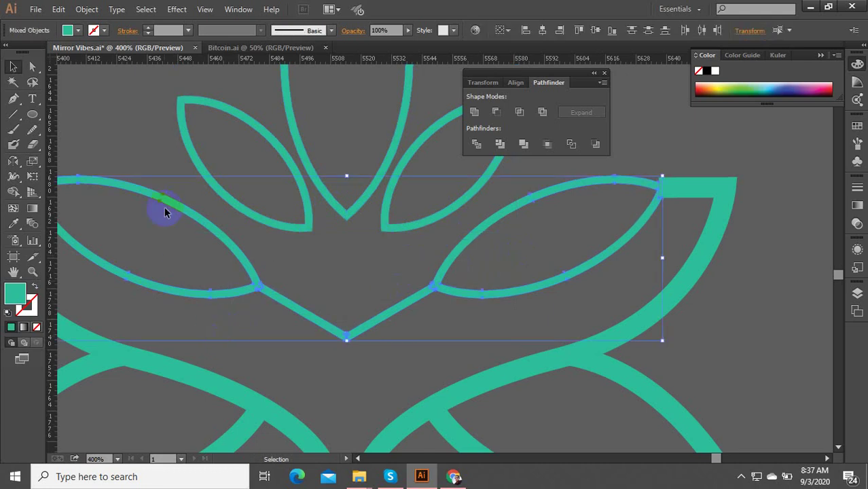
pyautogui.click(86, 9)
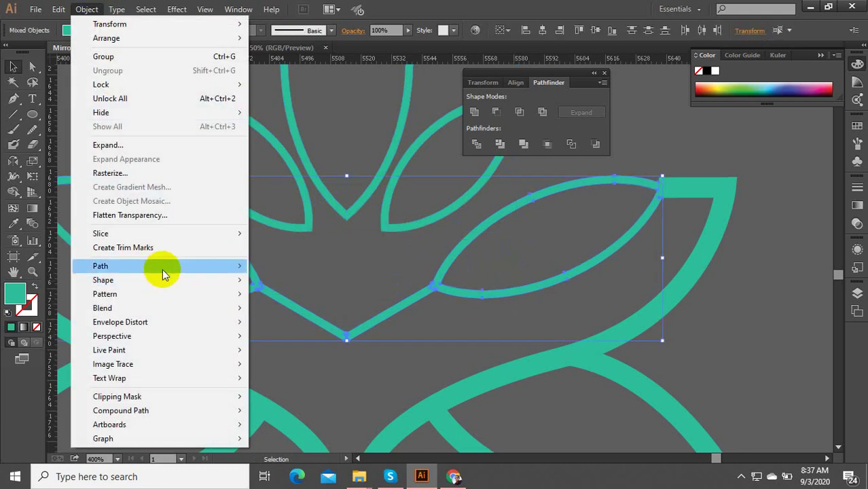
pyautogui.moveTo(163, 272)
pyautogui.click(296, 310)
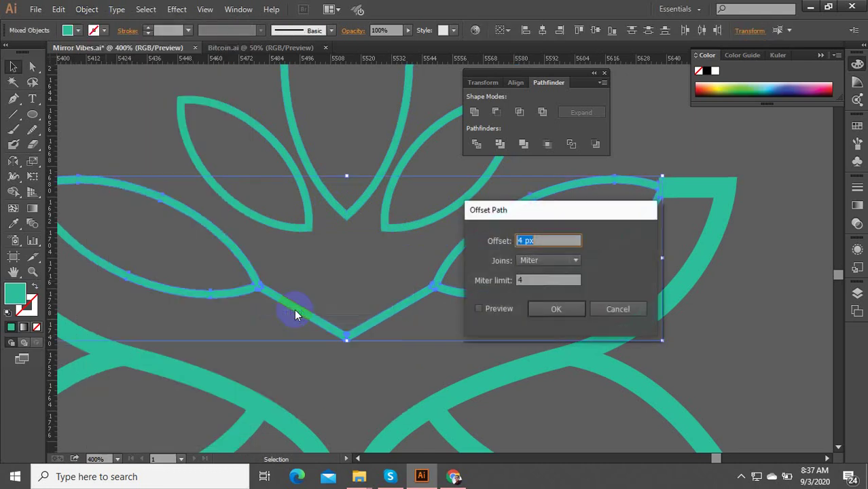
pyautogui.click(479, 310)
pyautogui.press('Down')
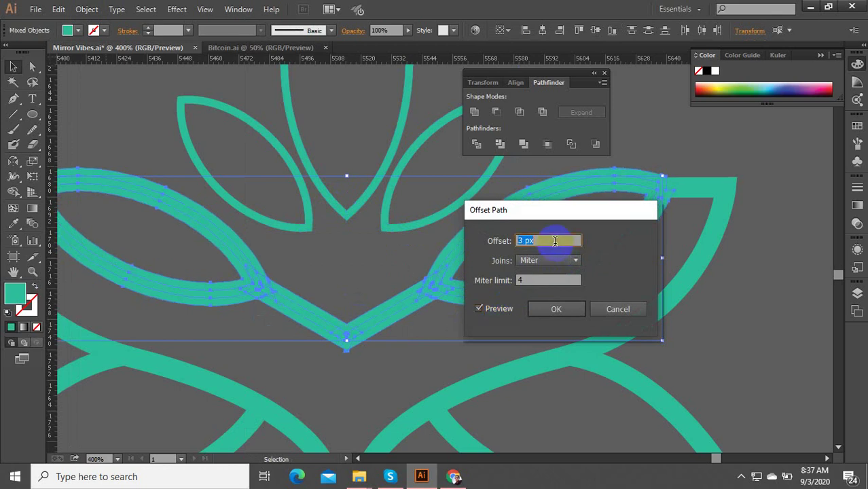
pyautogui.click(544, 308)
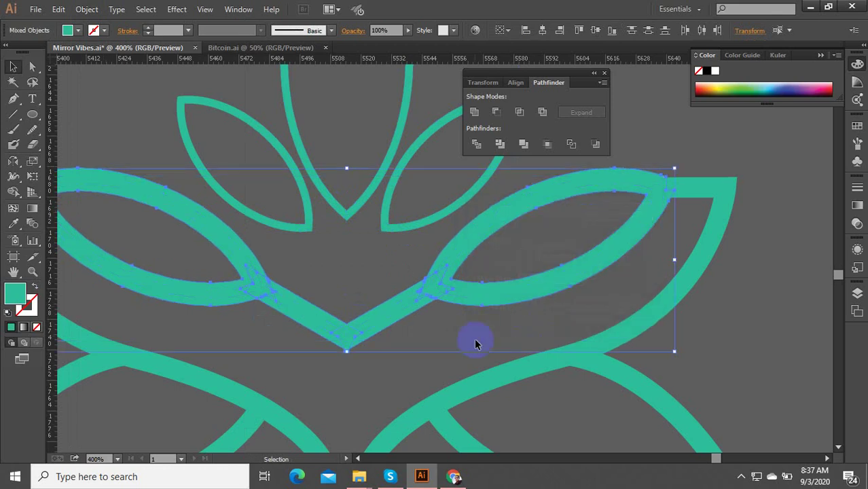
# Step: Unite the offset paths with the outer petals and V-shaped connector into one thicker outline
pyautogui.hotkey('ctrl', '-')
pyautogui.hotkey('ctrl', '-')
pyautogui.hotkey('ctrl', '-')
pyautogui.hotkey('ctrl', '-')
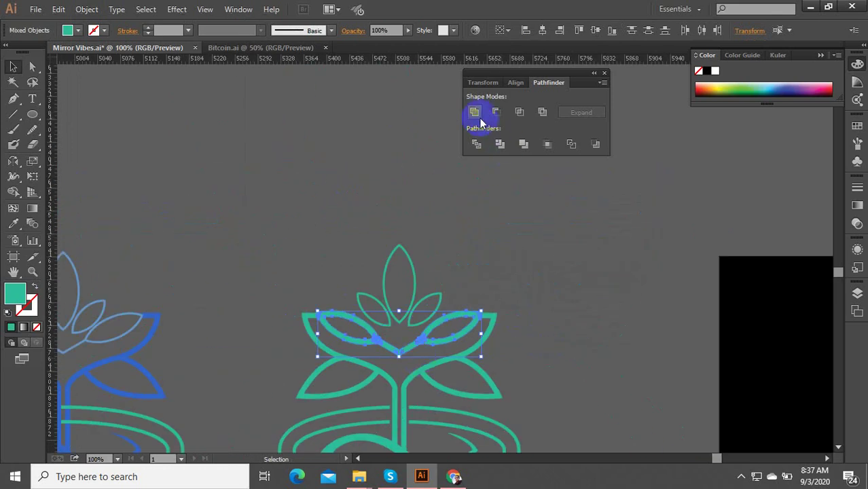
pyautogui.click(475, 113)
pyautogui.click(516, 193)
pyautogui.scroll(4, 406, 368)
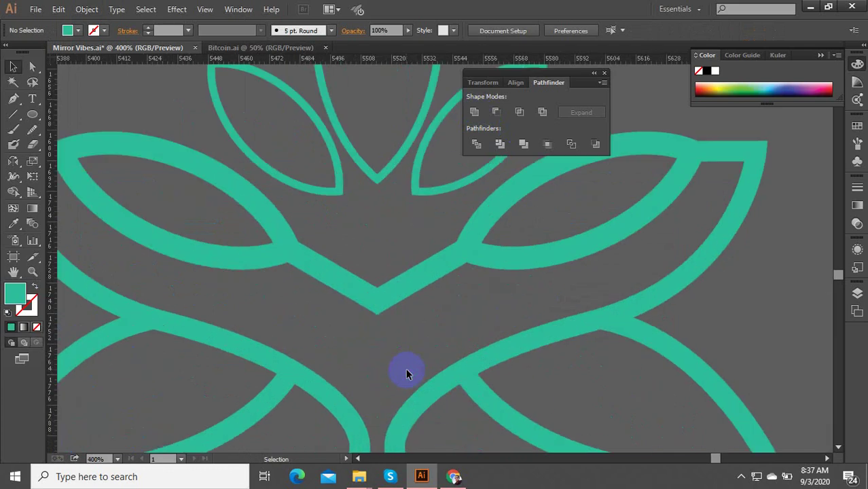
pyautogui.scroll(-1, 406, 368)
pyautogui.scroll(-3, 490, 320)
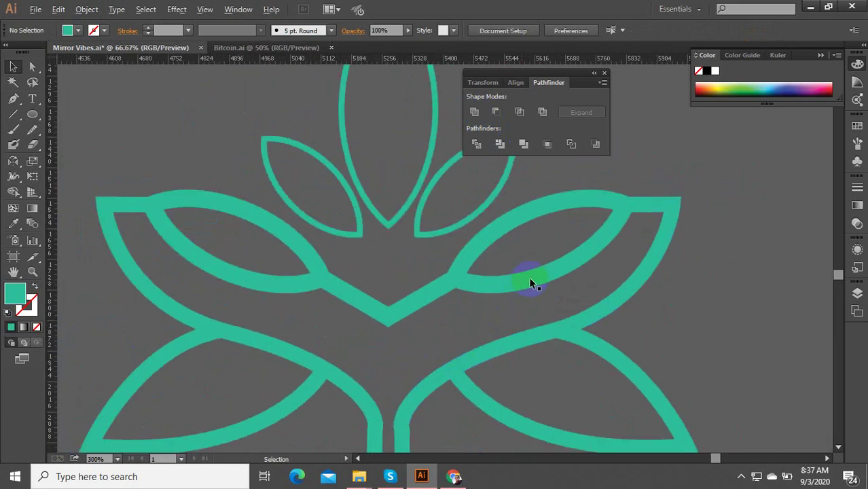
# Step: Select and copy the finished green plant logo together with its rings and infinity shape
pyautogui.scroll(1, 582, 329)
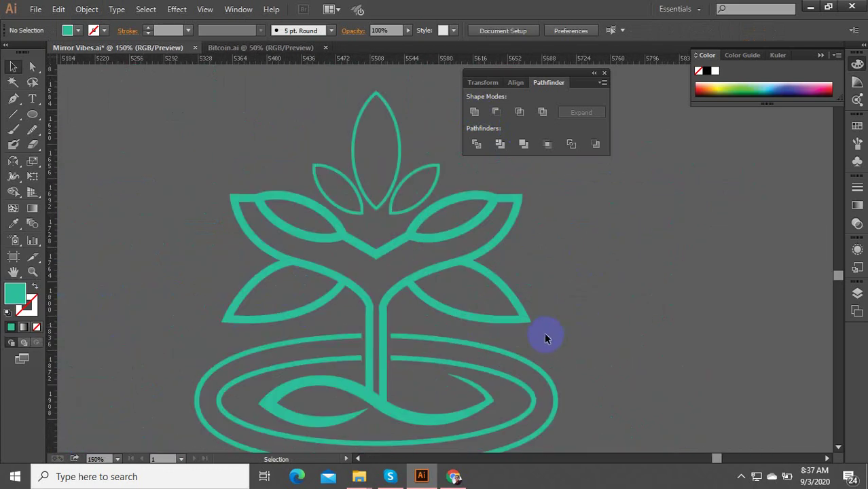
pyautogui.scroll(-4, 485, 304)
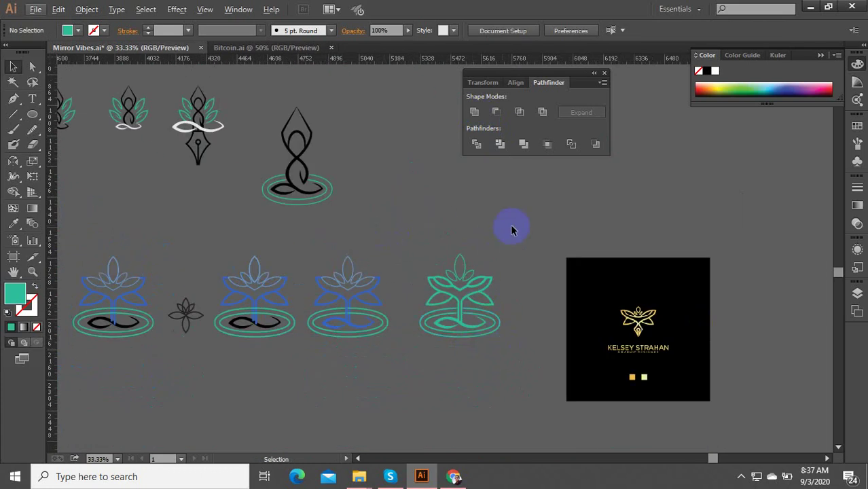
pyautogui.scroll(1, 485, 294)
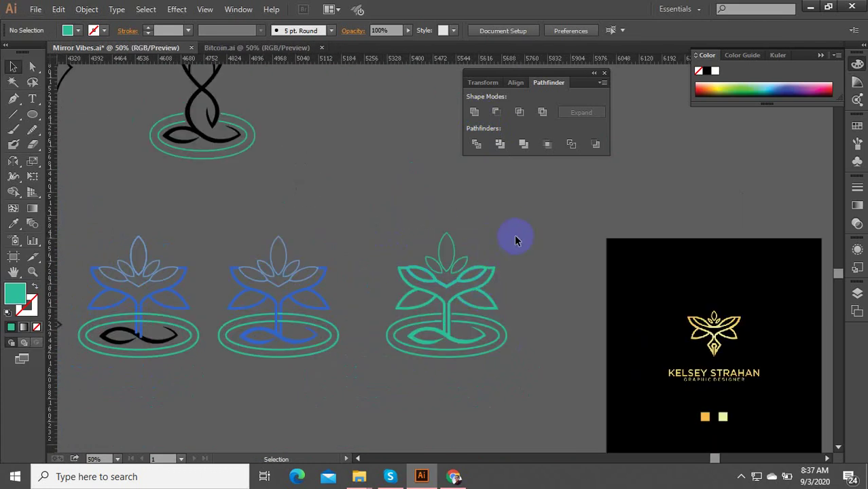
pyautogui.moveTo(513, 247); pyautogui.dragTo(463, 310)
pyautogui.click(396, 218)
pyautogui.moveTo(416, 403); pyautogui.dragTo(581, 365)
# Step: Delete the old four-petal flower icon above the MIRROR VIBES text on the dark card mockup
pyautogui.scroll(-5, 462, 363)
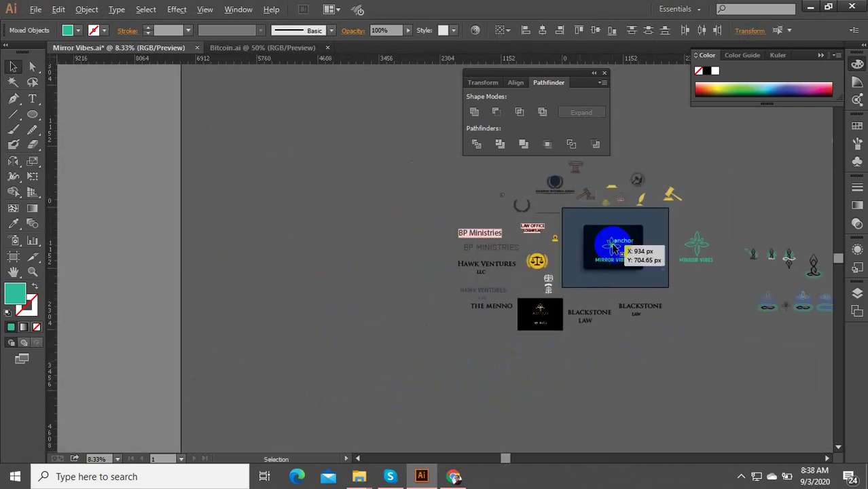
pyautogui.scroll(5, 615, 247)
pyautogui.scroll(3, 629, 252)
pyautogui.doubleClick(612, 252)
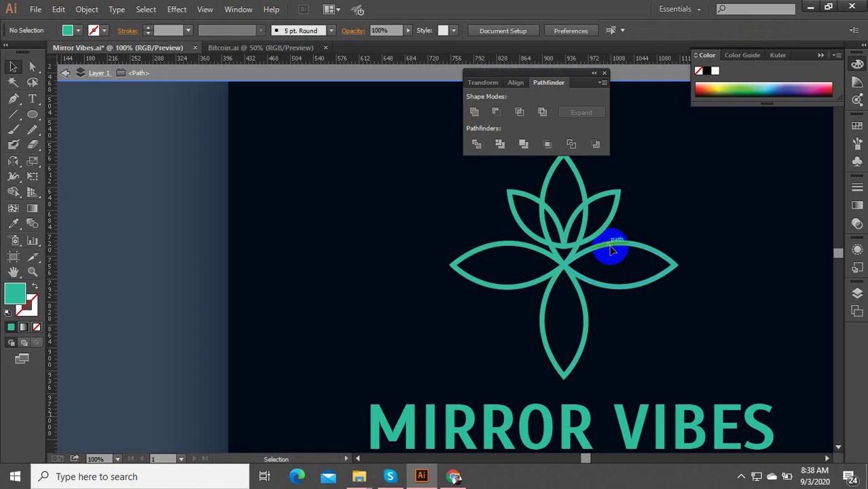
pyautogui.scroll(-3, 403, 282)
pyautogui.press('Escape')
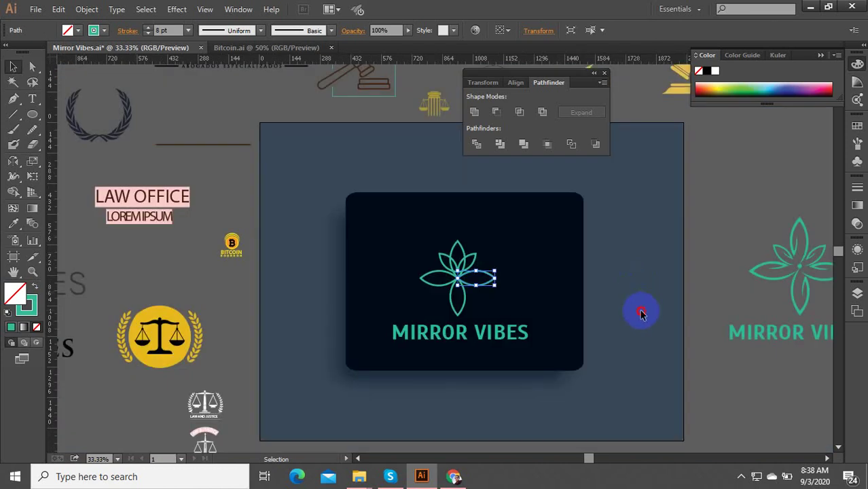
pyautogui.moveTo(640, 315); pyautogui.dragTo(340, 241)
pyautogui.click(344, 238)
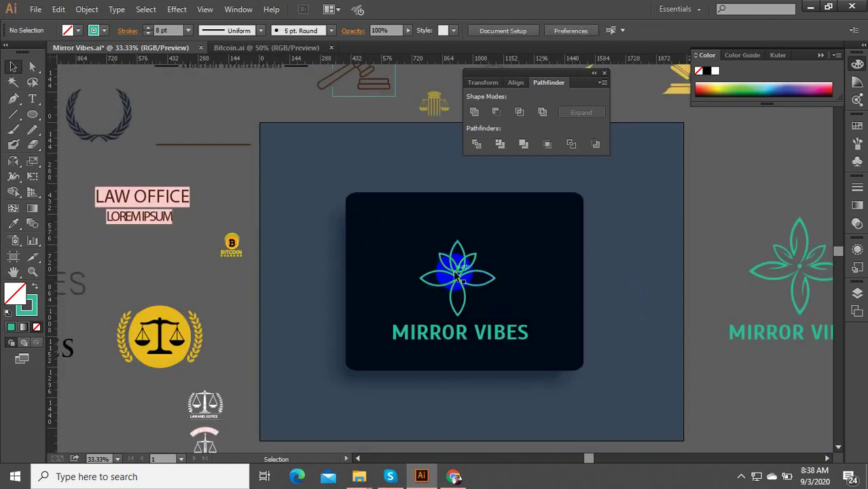
pyautogui.moveTo(582, 217); pyautogui.dragTo(375, 322)
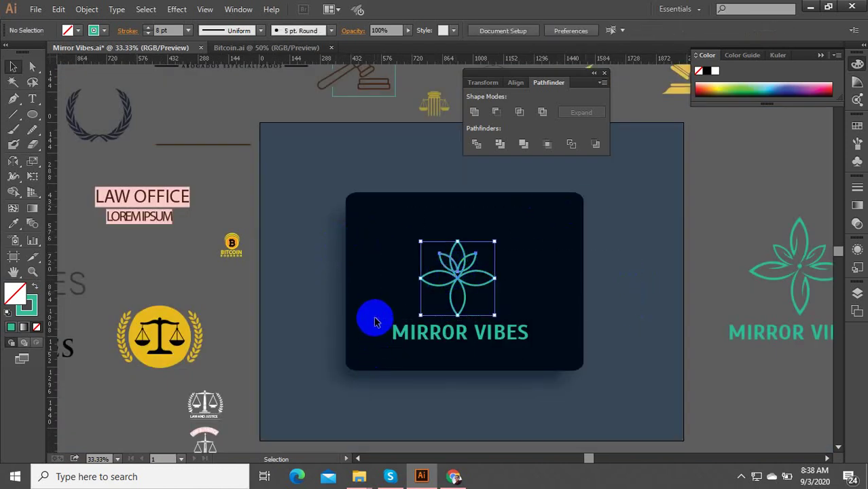
pyautogui.press('Delete')
# Step: Paste the plant logo onto the dark card above the MIRROR VIBES text and group its parts
pyautogui.hotkey('ctrl', 'v')
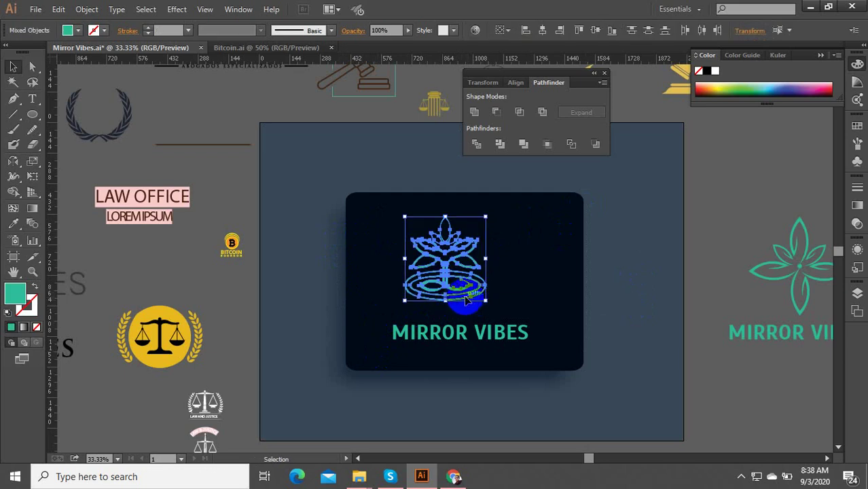
pyautogui.moveTo(466, 297); pyautogui.dragTo(475, 308)
pyautogui.scroll(1, 475, 324)
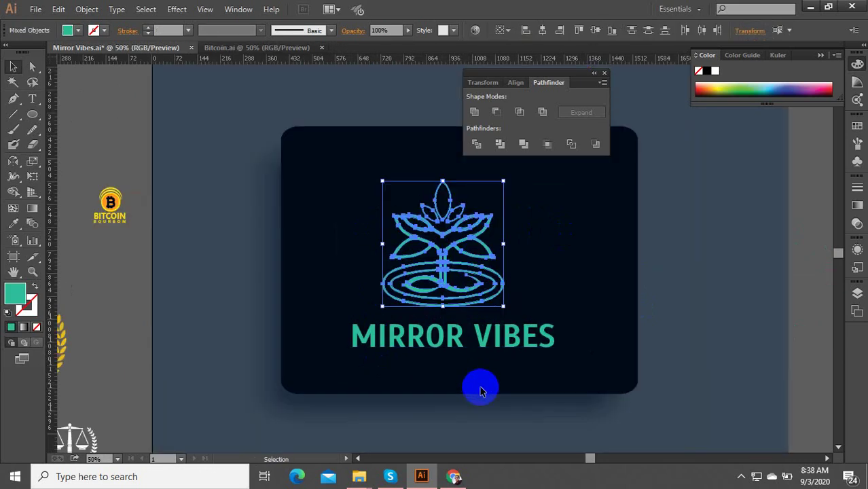
pyautogui.rightClick(442, 272)
pyautogui.click(473, 331)
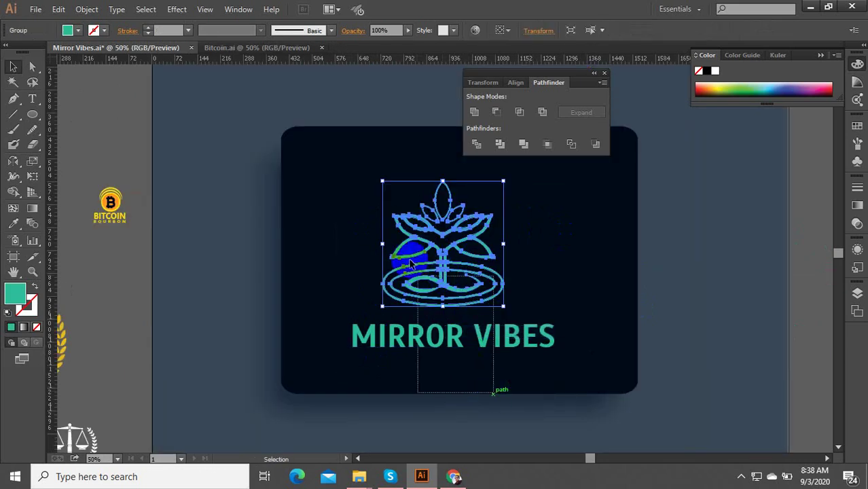
# Step: Align the plant logo group and the MIRROR VIBES text on their horizontal centers
pyautogui.moveTo(411, 264); pyautogui.dragTo(408, 260)
pyautogui.click(426, 31)
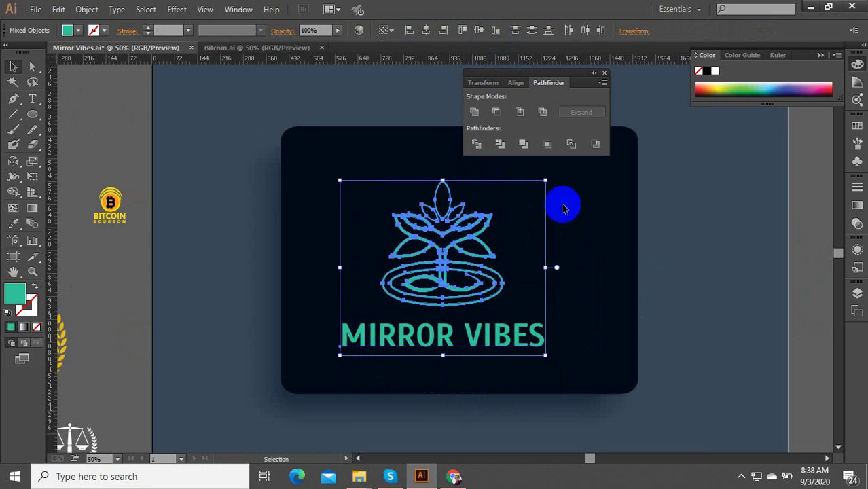
pyautogui.click(562, 209)
pyautogui.moveTo(577, 193); pyautogui.dragTo(461, 354)
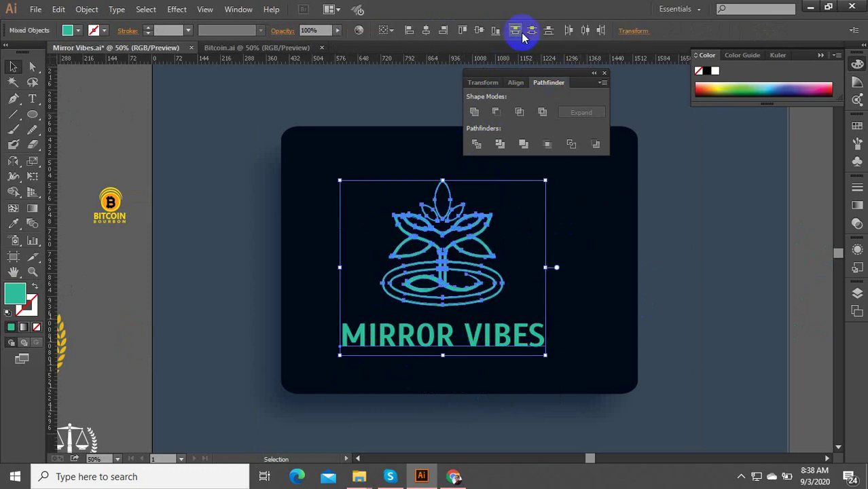
pyautogui.click(479, 30)
pyautogui.hotkey('ctrl', 'z')
pyautogui.press('a')
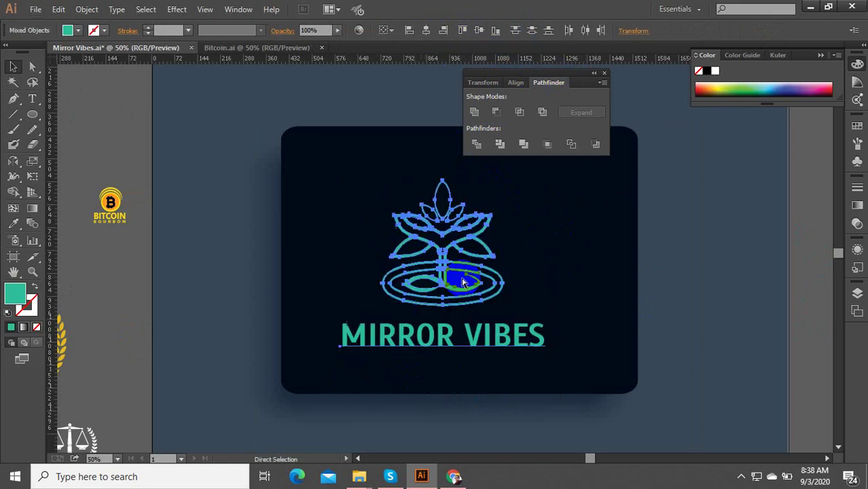
pyautogui.scroll(-2, 556, 271)
pyautogui.moveTo(558, 320); pyautogui.dragTo(451, 235)
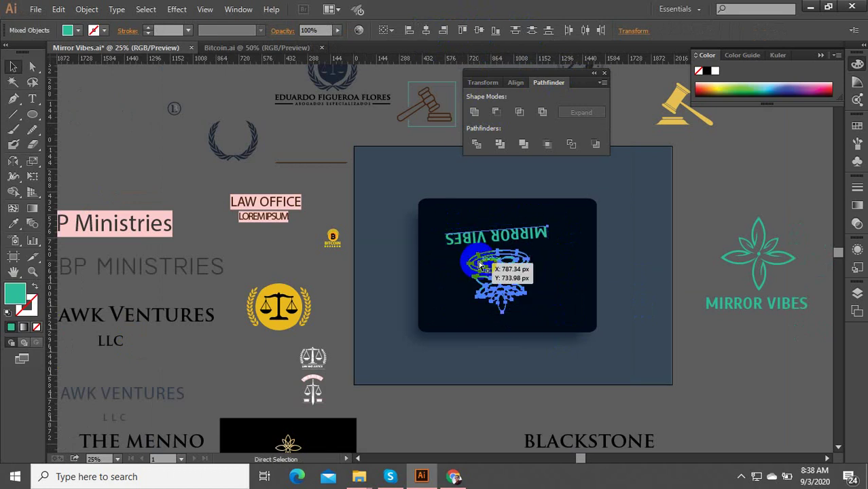
pyautogui.hotkey('ctrl', 'z')
# Step: Move the plant logo and MIRROR VIBES text together slightly up and right to the middle of the dark card
pyautogui.scroll(3, 517, 262)
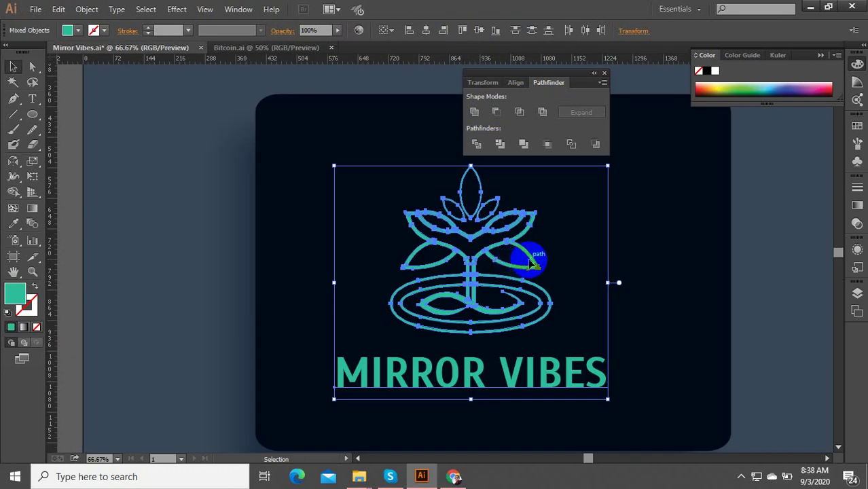
pyautogui.moveTo(518, 265); pyautogui.dragTo(535, 252)
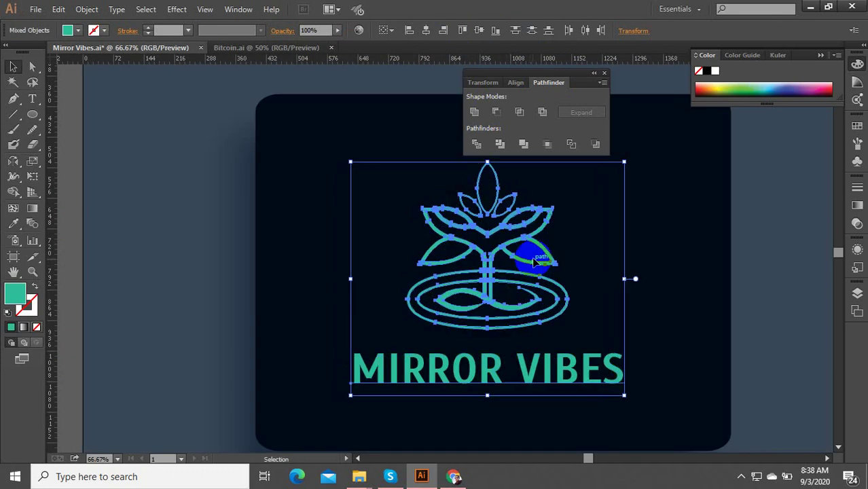
pyautogui.scroll(-3, 543, 262)
pyautogui.click(576, 313)
pyautogui.moveTo(586, 336); pyautogui.dragTo(445, 204)
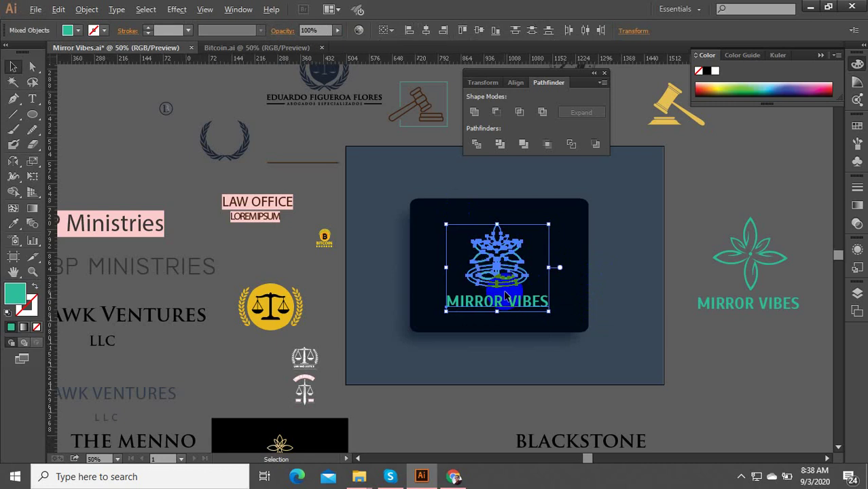
pyautogui.scroll(2, 504, 285)
pyautogui.moveTo(509, 287); pyautogui.dragTo(520, 277)
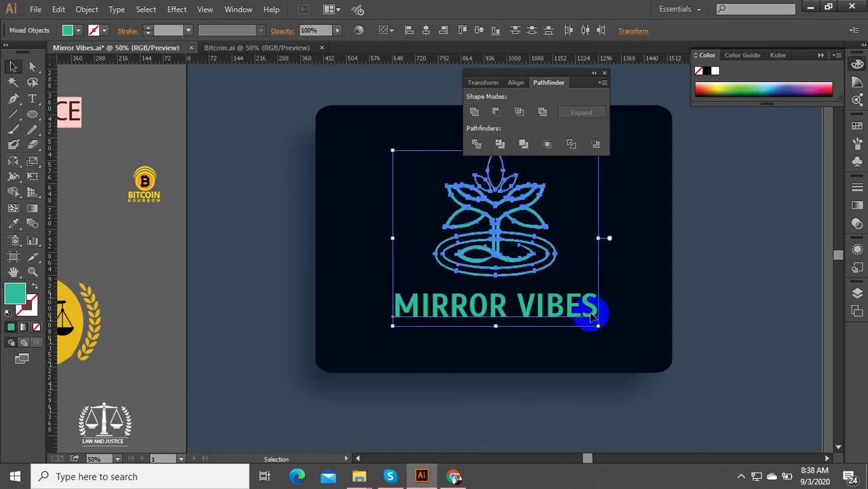
# Step: Move the MIRROR VIBES text closer beneath the plant logo and center both horizontally with each other
pyautogui.click(514, 305)
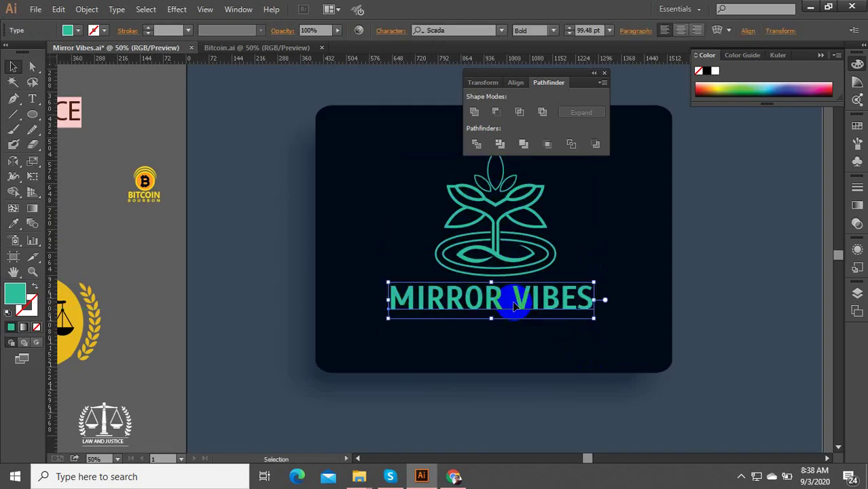
pyautogui.click(575, 355)
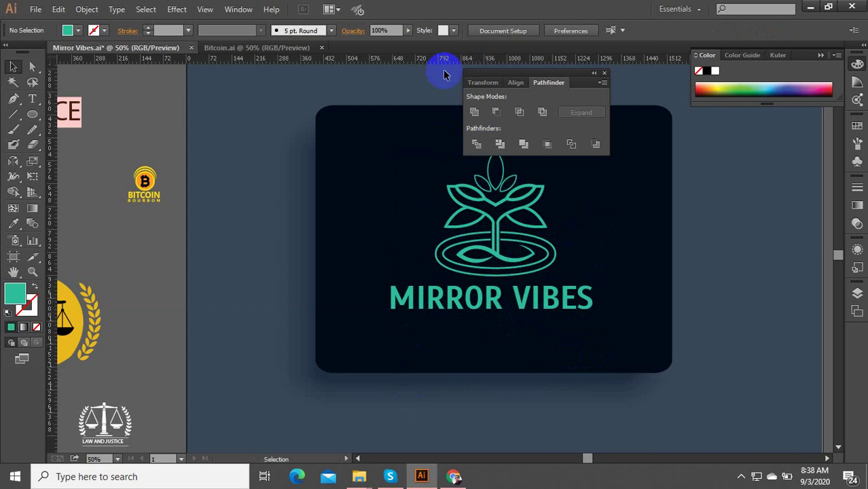
pyautogui.moveTo(600, 355); pyautogui.dragTo(434, 236)
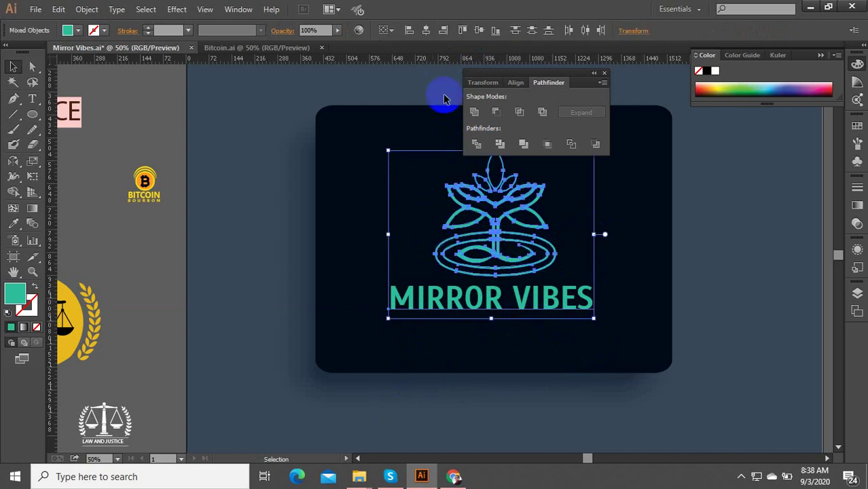
pyautogui.click(575, 210)
pyautogui.scroll(-2, 518, 313)
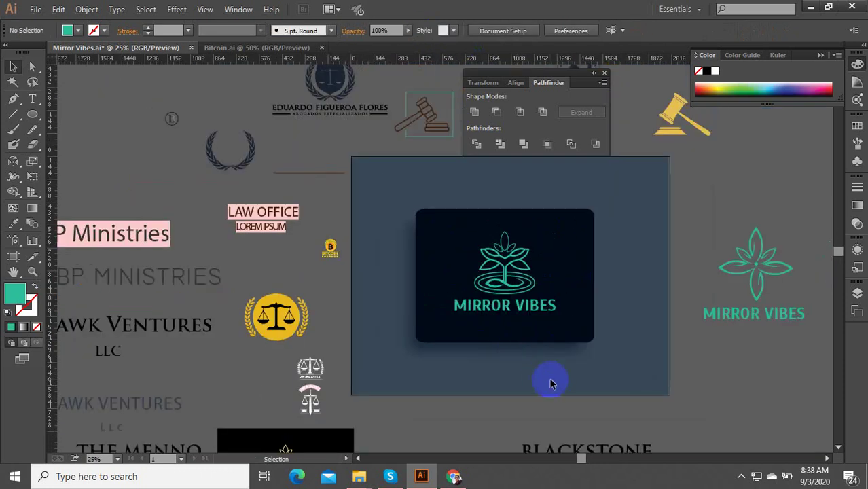
pyautogui.scroll(2, 544, 275)
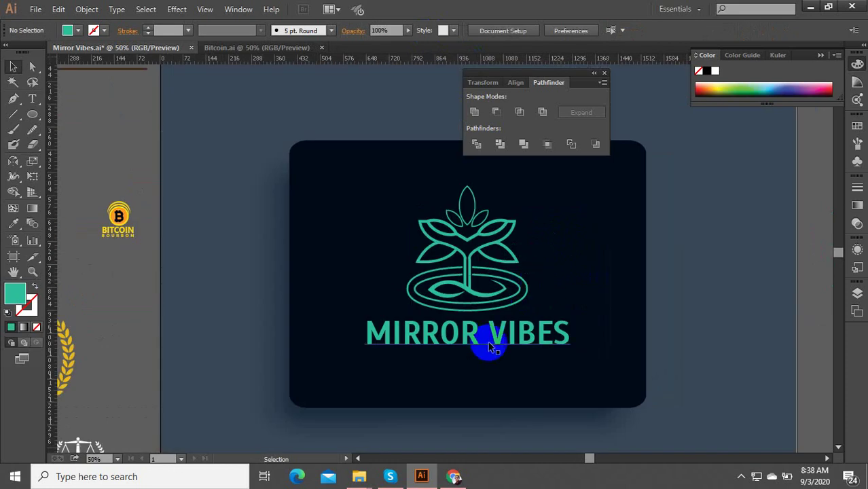
# Step: Export the card mockup for web as a PNG-24 image named Mirror-Vibes-2 and save the document
pyautogui.hotkey('ctrl', 'alt', 'shift', 's')
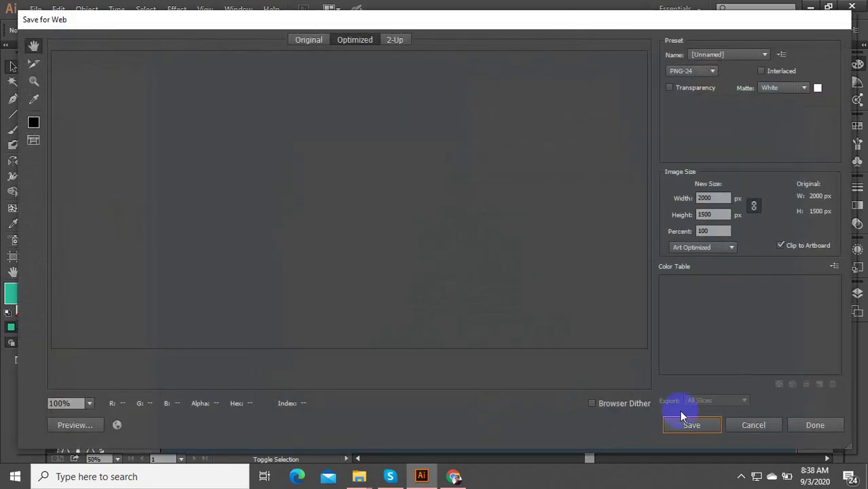
pyautogui.click(691, 426)
pyautogui.click(226, 111)
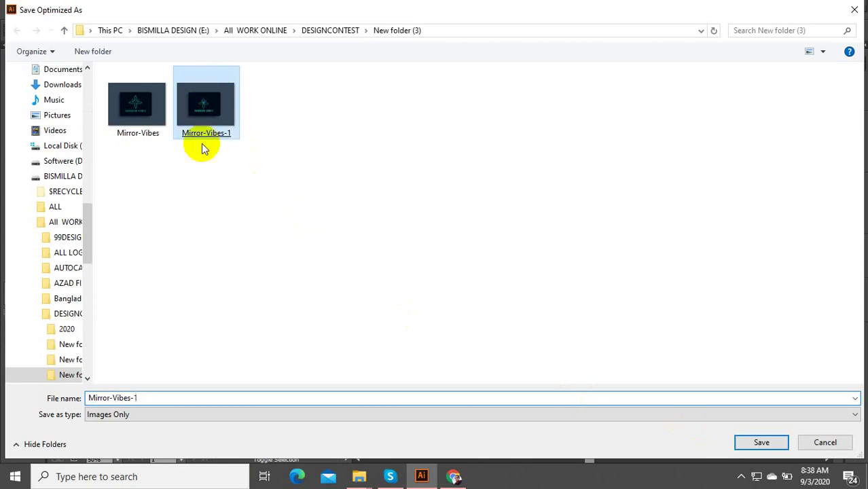
pyautogui.doubleClick(159, 398)
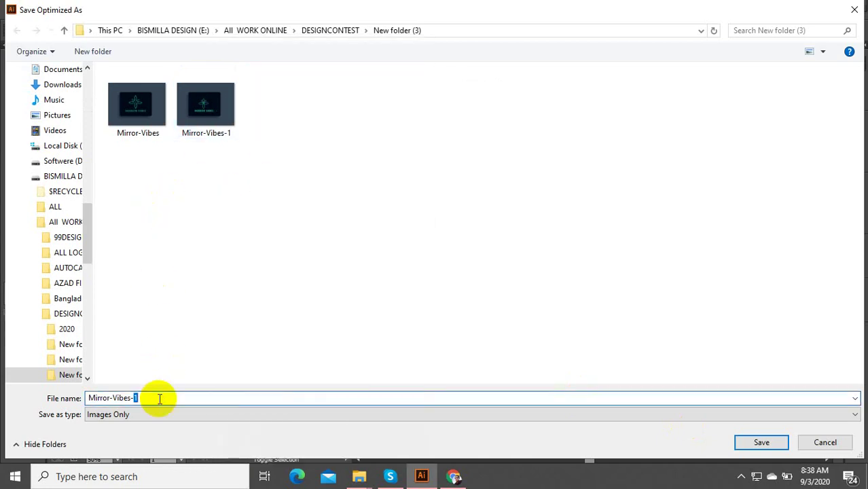
pyautogui.write('2')
pyautogui.click(760, 442)
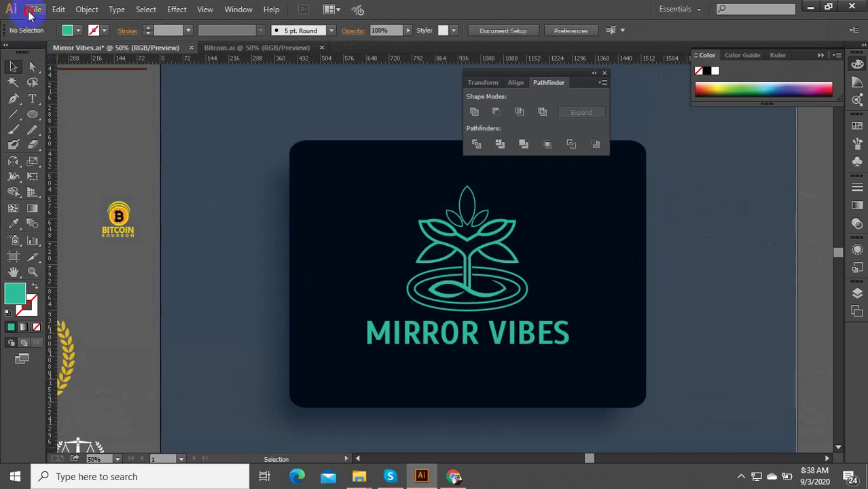
pyautogui.click(29, 12)
pyautogui.click(54, 114)
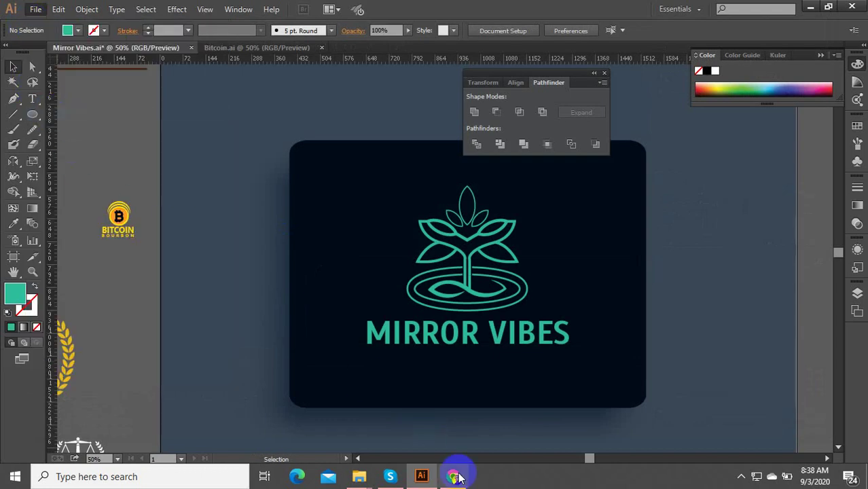
# Step: Switch to the Mirror Vibes contest page in Chrome, look through the entries and start a new design submission
pyautogui.click(455, 477)
pyautogui.scroll(-10, 475, 295)
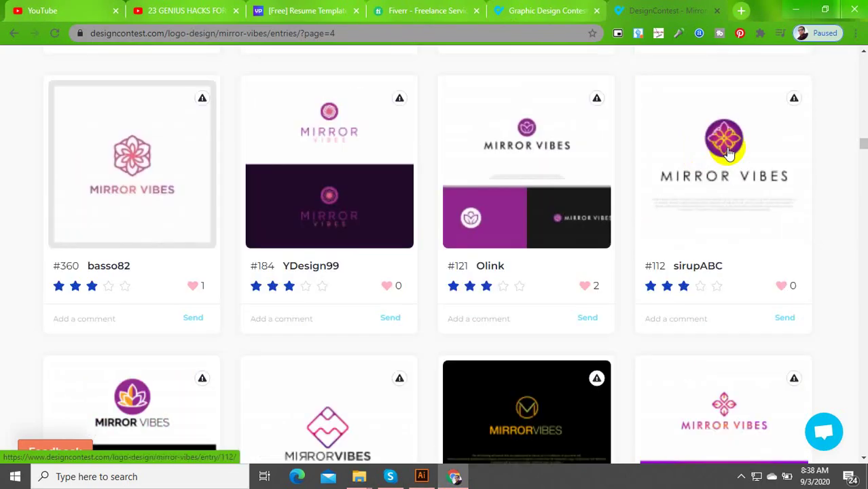
pyautogui.scroll(-15, 747, 156)
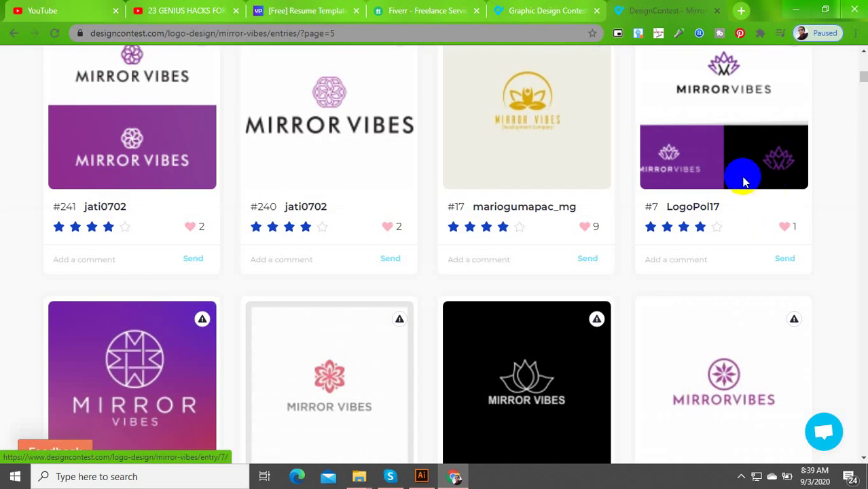
pyautogui.press('Home')
pyautogui.click(775, 320)
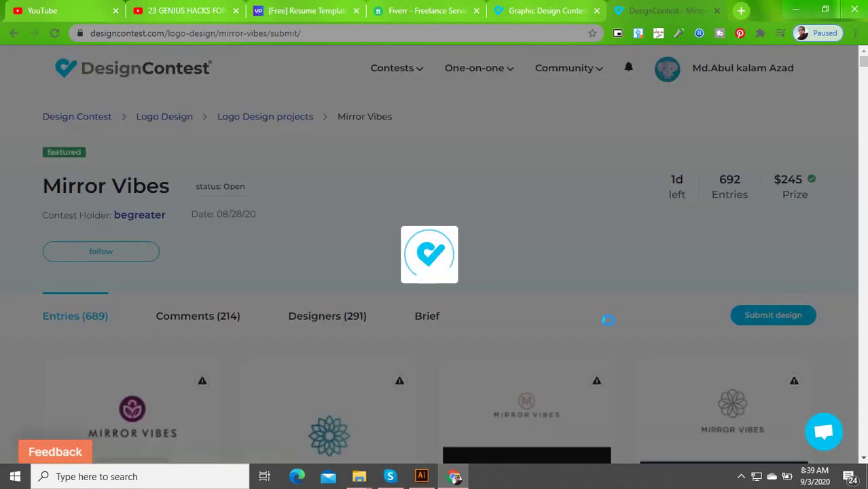
# Step: Choose the Mirror-Vibes-2 image from New folder (3) as the design file for the contest submission
pyautogui.scroll(-10, 353, 306)
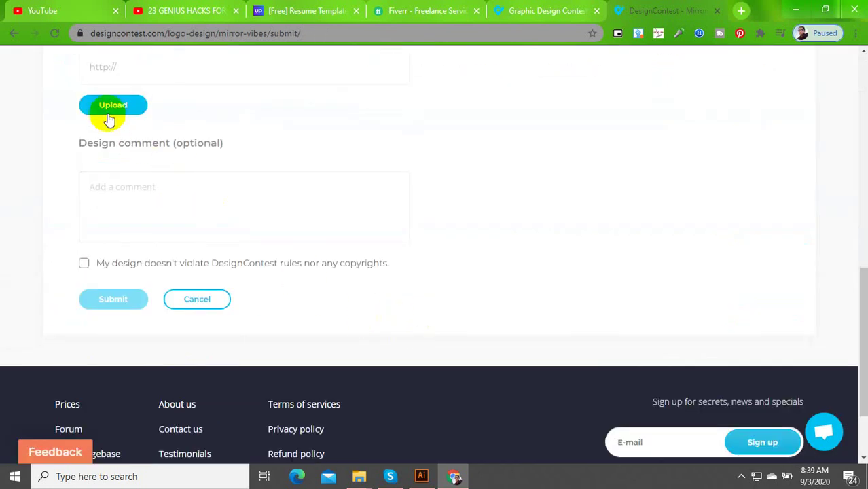
pyautogui.scroll(4, 119, 157)
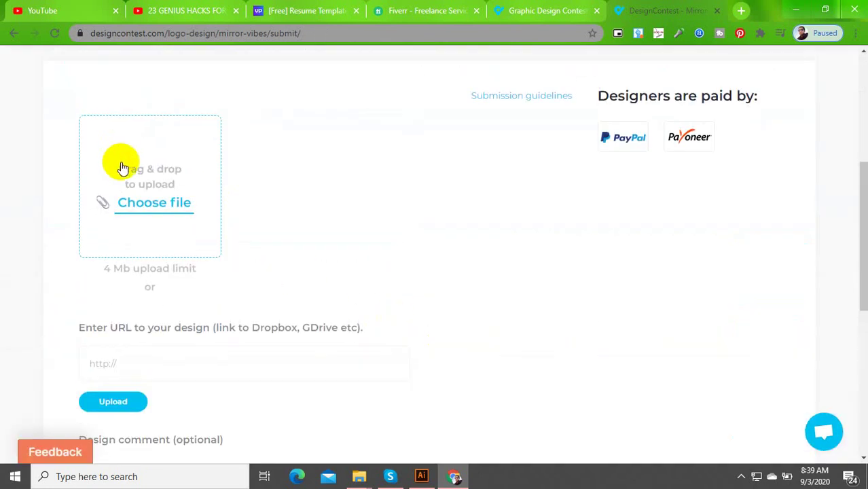
pyautogui.click(147, 206)
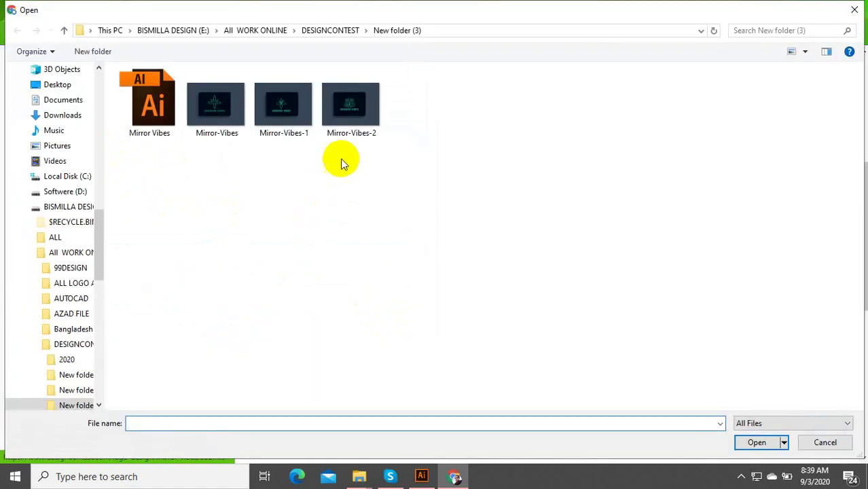
pyautogui.doubleClick(351, 109)
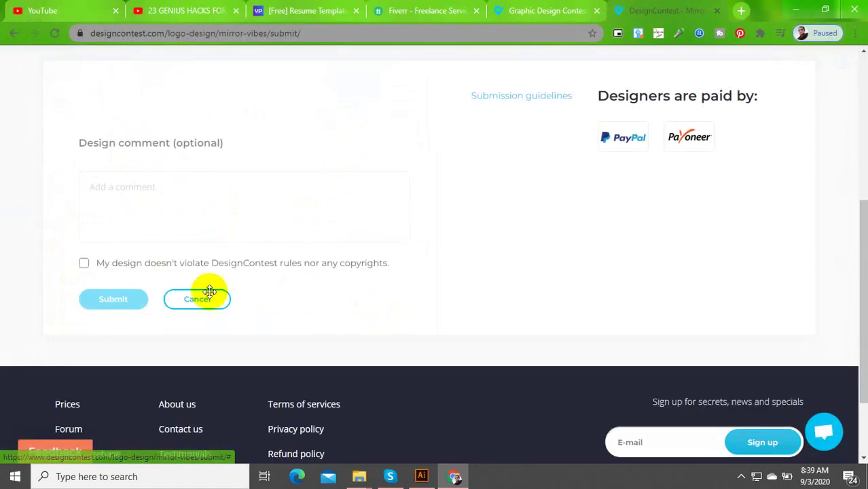
# Step: Confirm that the design doesn't violate DesignContest rules or any copyrights, and submit the entry without a comment
pyautogui.scroll(-5, 181, 248)
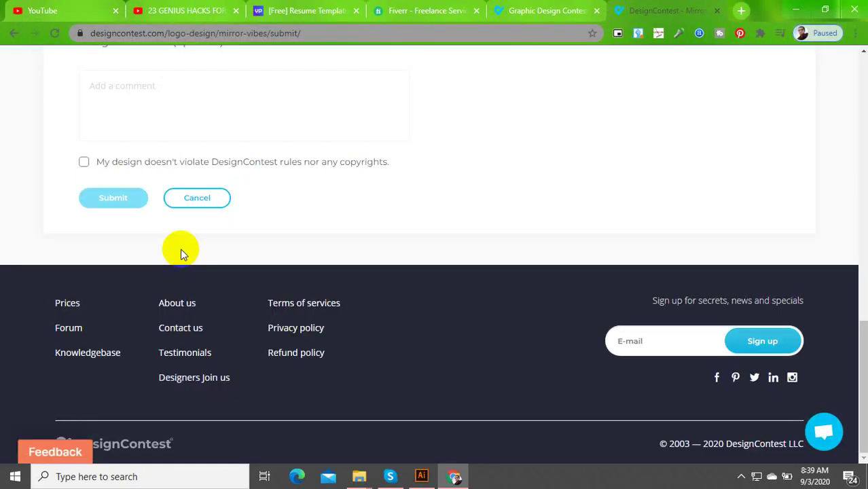
pyautogui.click(92, 164)
pyautogui.click(103, 199)
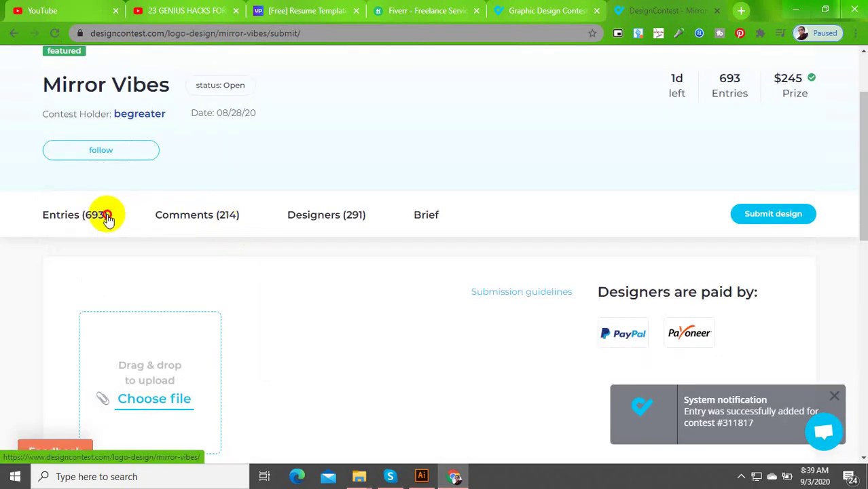
# Step: Look through the Mirror Vibes contest entries to find the newly submitted card mockup among the unrated designs
pyautogui.click(103, 215)
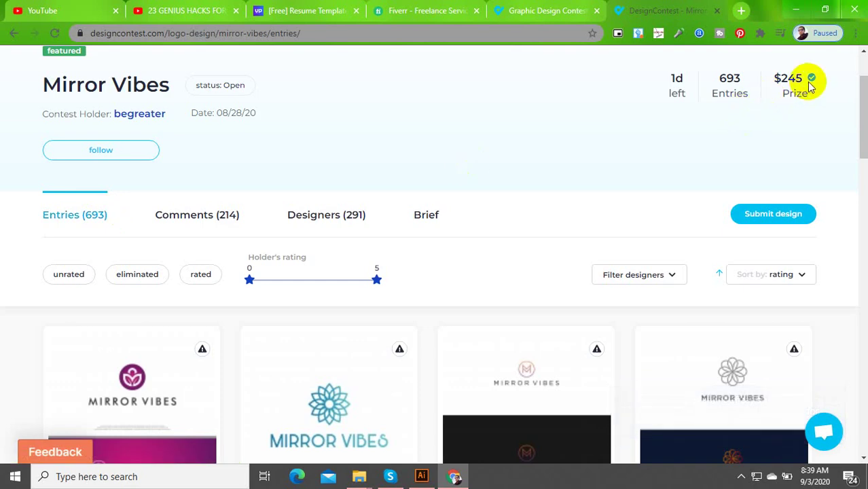
pyautogui.scroll(-10, 381, 313)
pyautogui.scroll(-5, 379, 309)
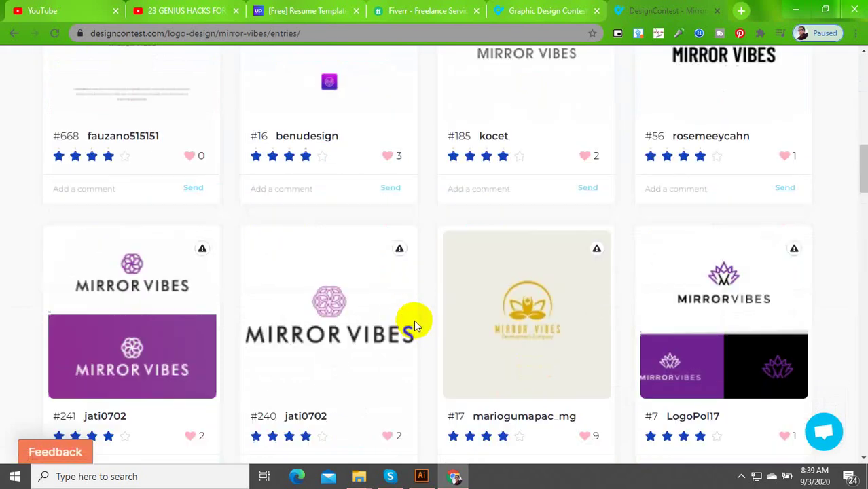
pyautogui.scroll(-10, 424, 321)
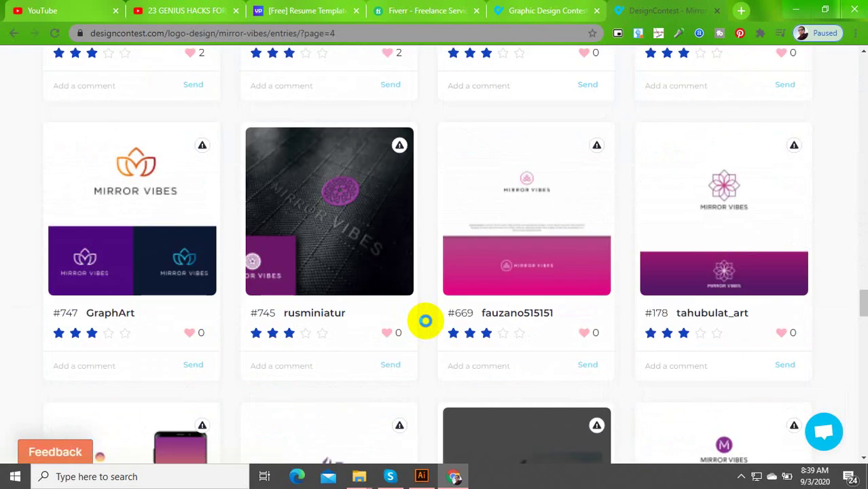
pyautogui.scroll(-15, 426, 321)
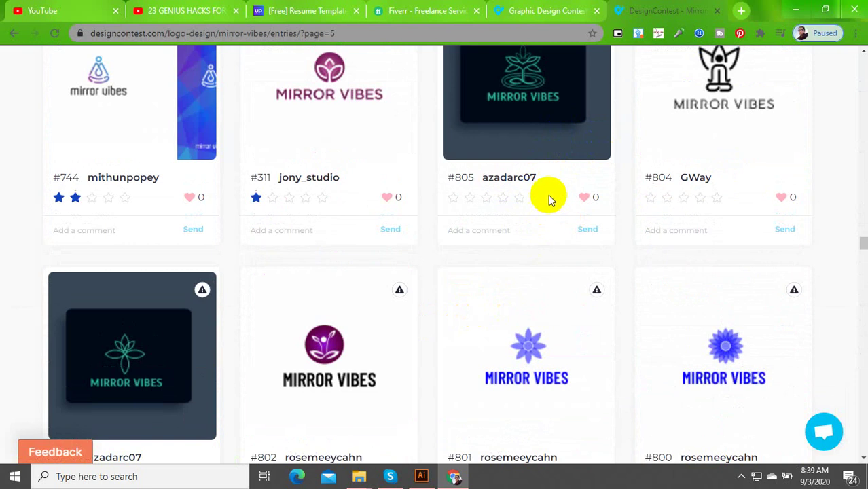
pyautogui.scroll(3, 547, 200)
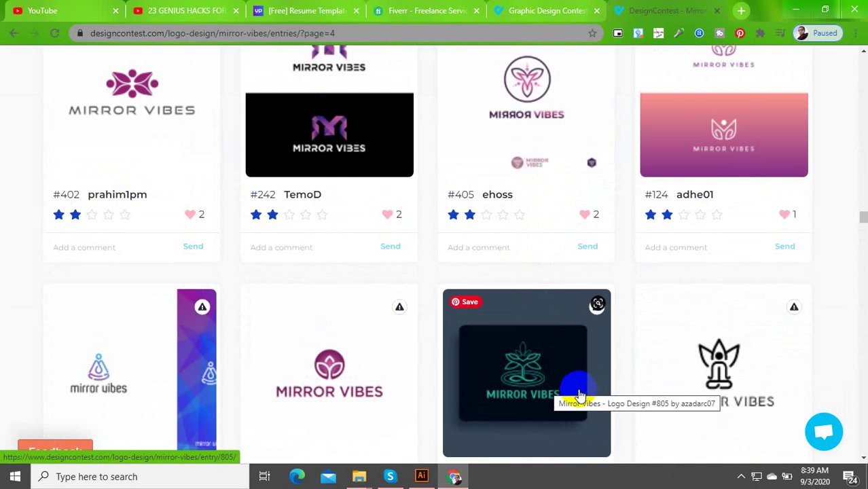
pyautogui.scroll(-4, 574, 391)
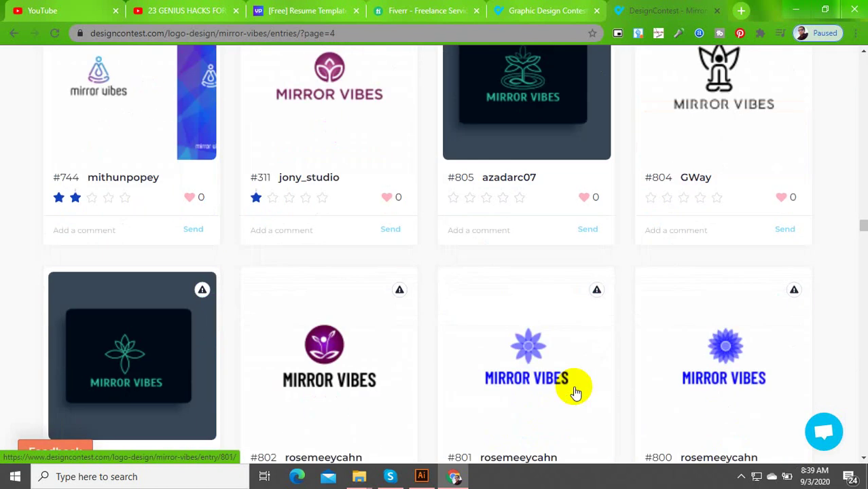
# Step: Switch to Mirror Vibes.ai in Illustrator and view the card mockup together with the surrounding artwork
pyautogui.moveTo(430, 474)
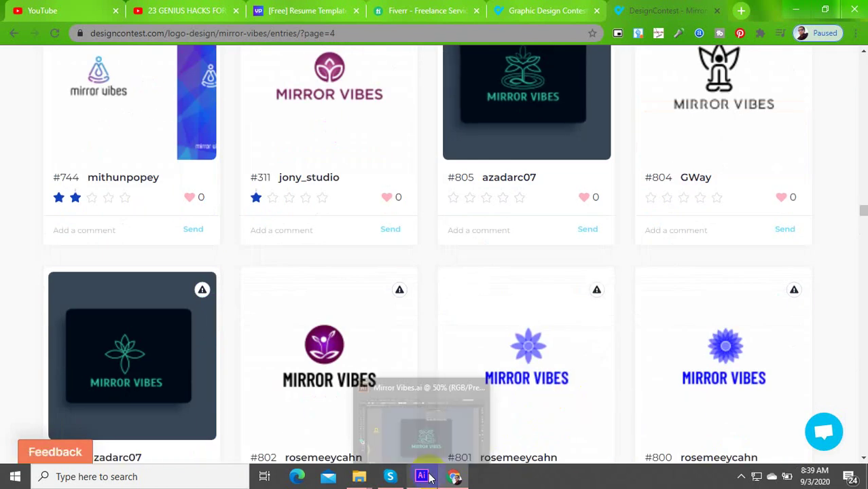
pyautogui.click(433, 410)
pyautogui.scroll(-2, 443, 333)
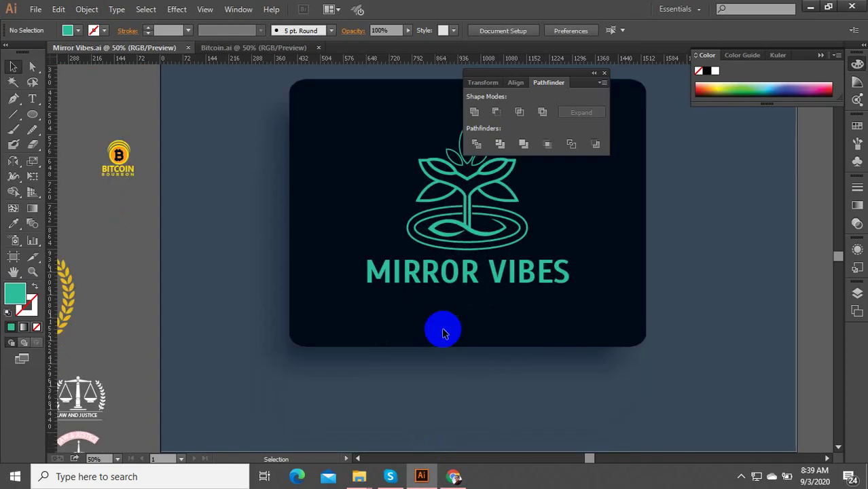
pyautogui.scroll(-3, 445, 313)
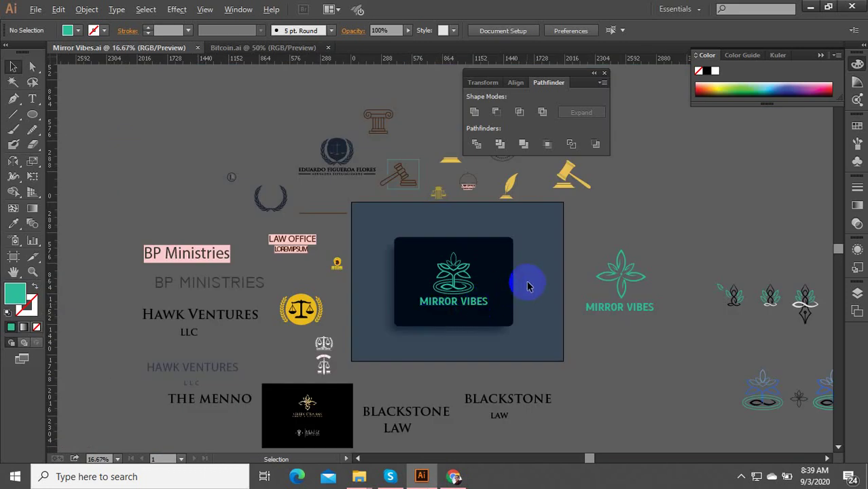